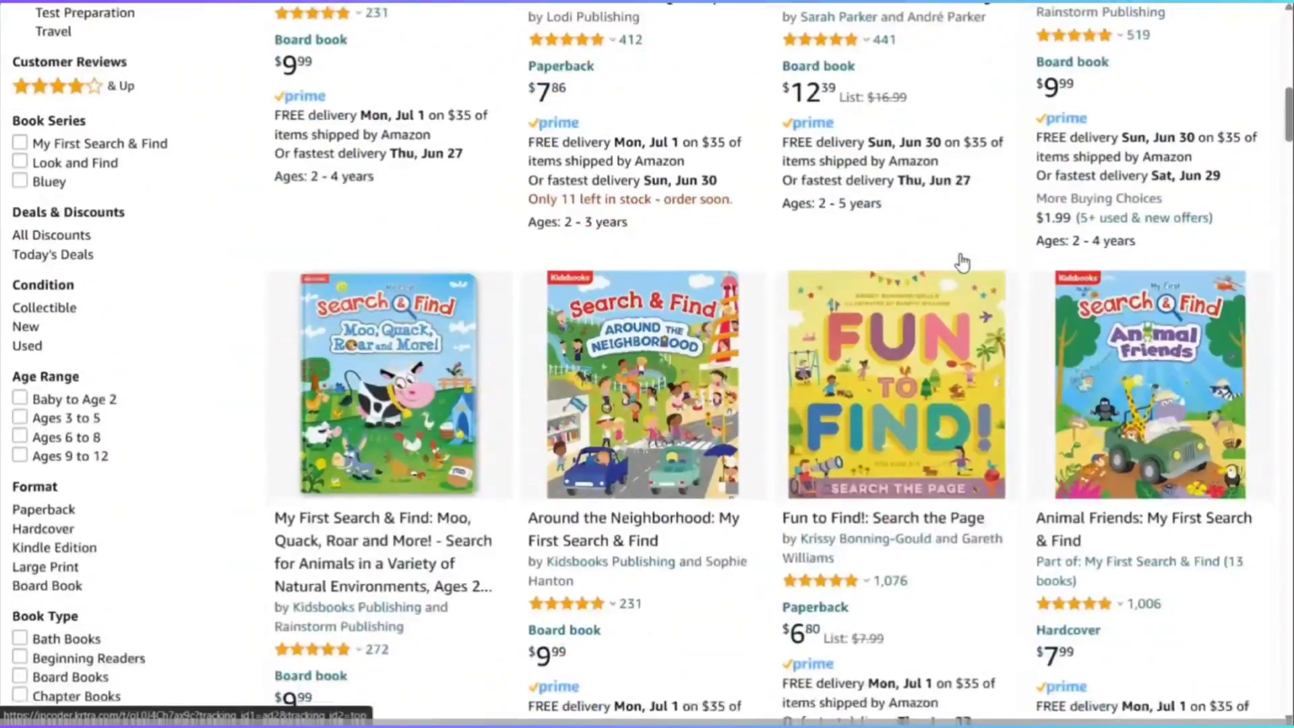
# Step: Browse the search-and-find results and open the 'Around the Neighborhood: My First Search & Find' board book
pyautogui.scroll(-15, 962, 263)
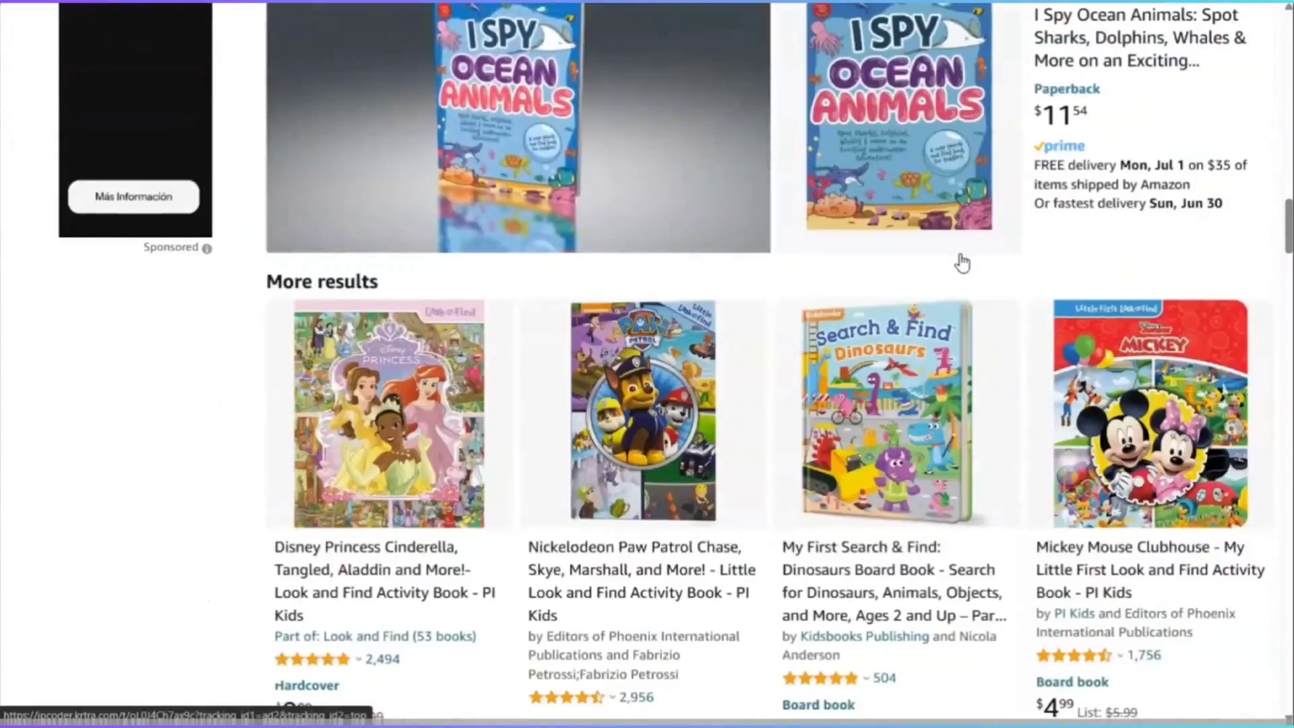
pyautogui.scroll(15, 962, 262)
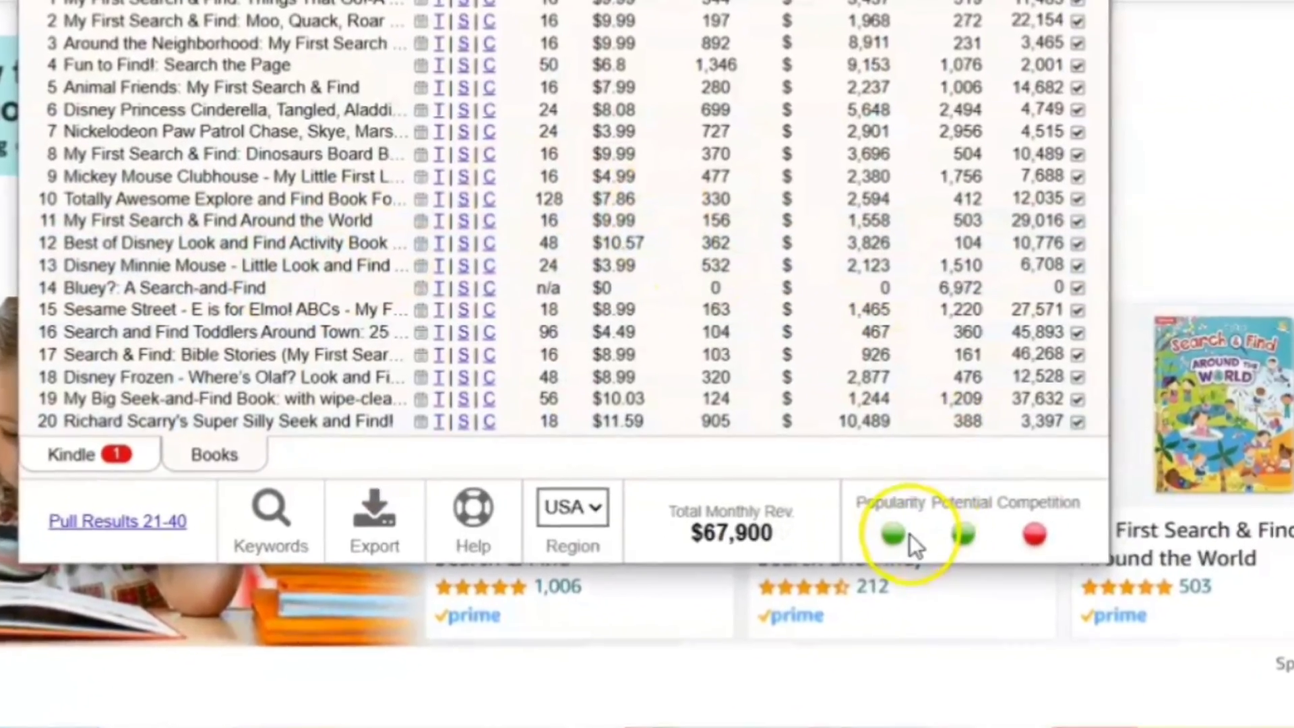
pyautogui.moveTo(917, 519)
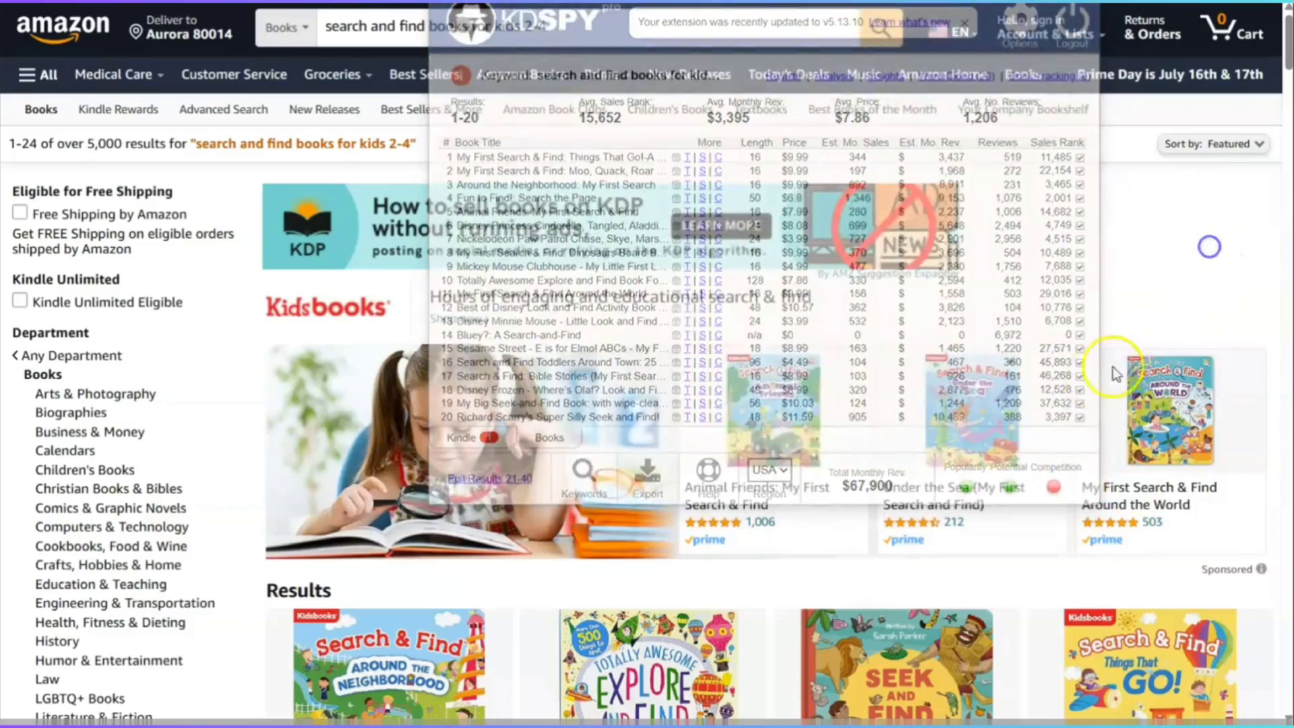
pyautogui.scroll(-10, 981, 479)
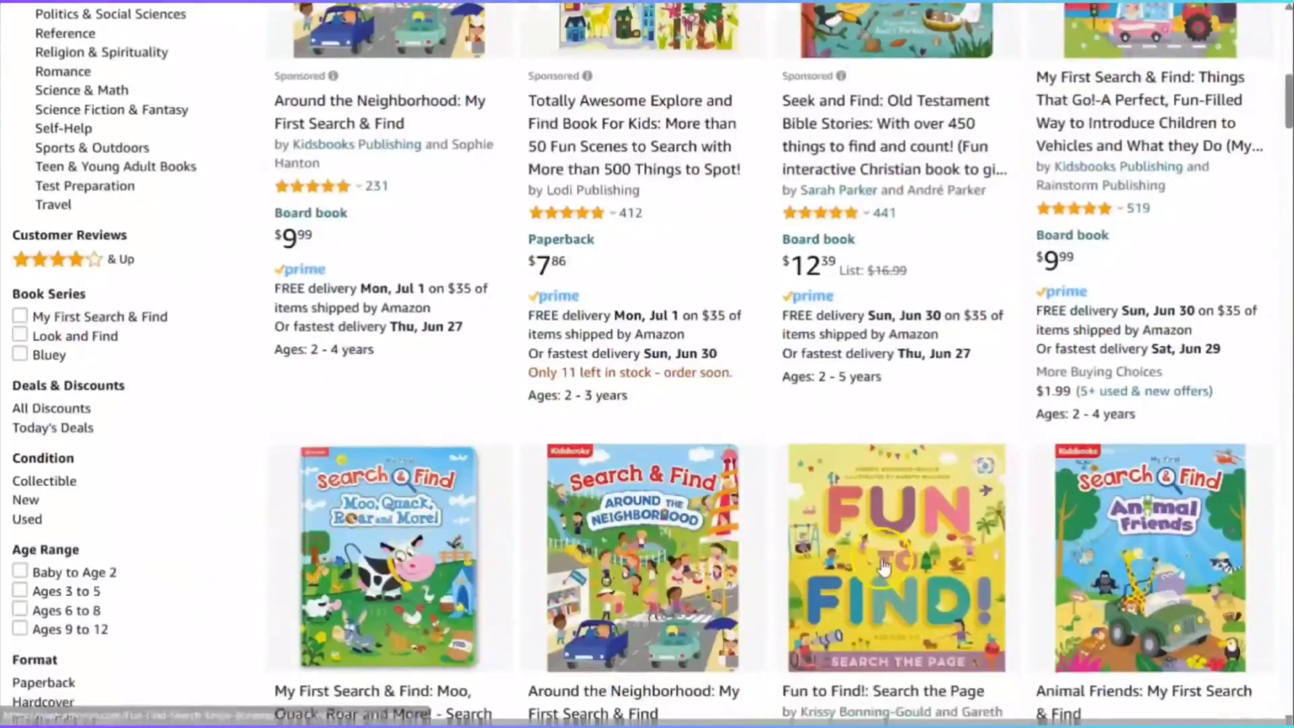
pyautogui.scroll(6, 883, 566)
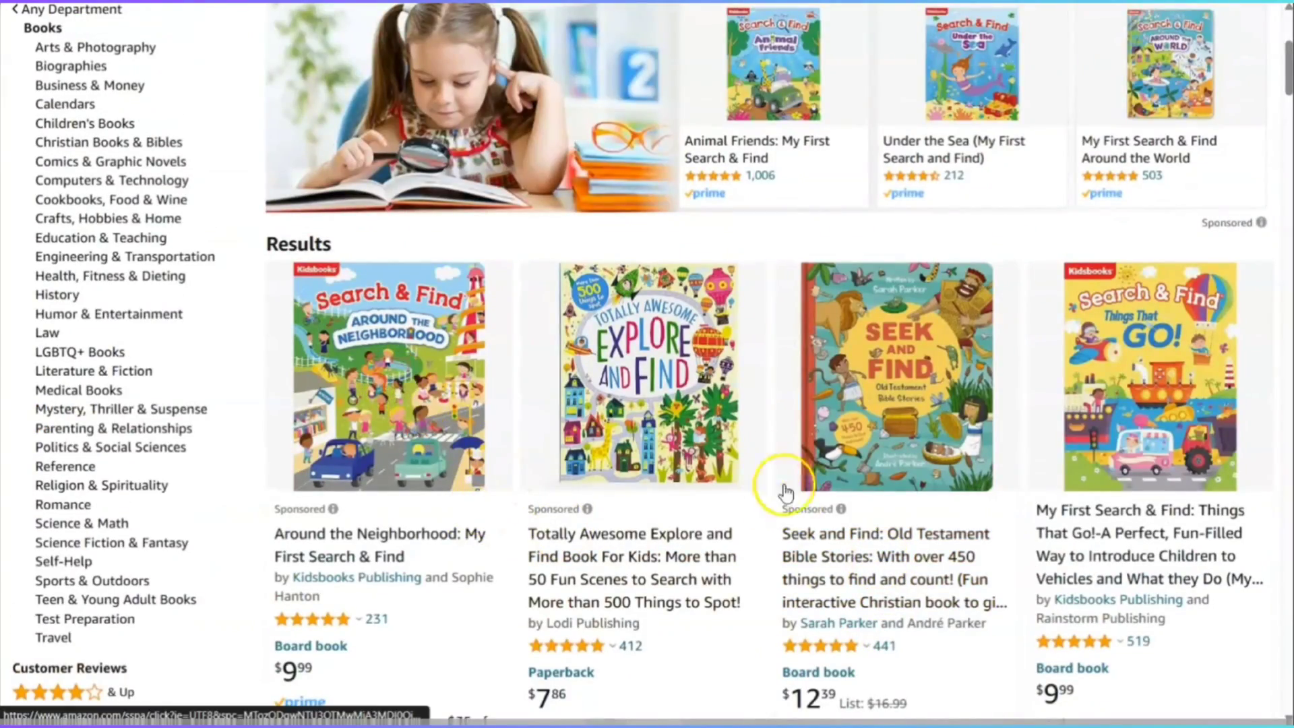
pyautogui.scroll(-2, 647, 421)
pyautogui.scroll(-3, 645, 419)
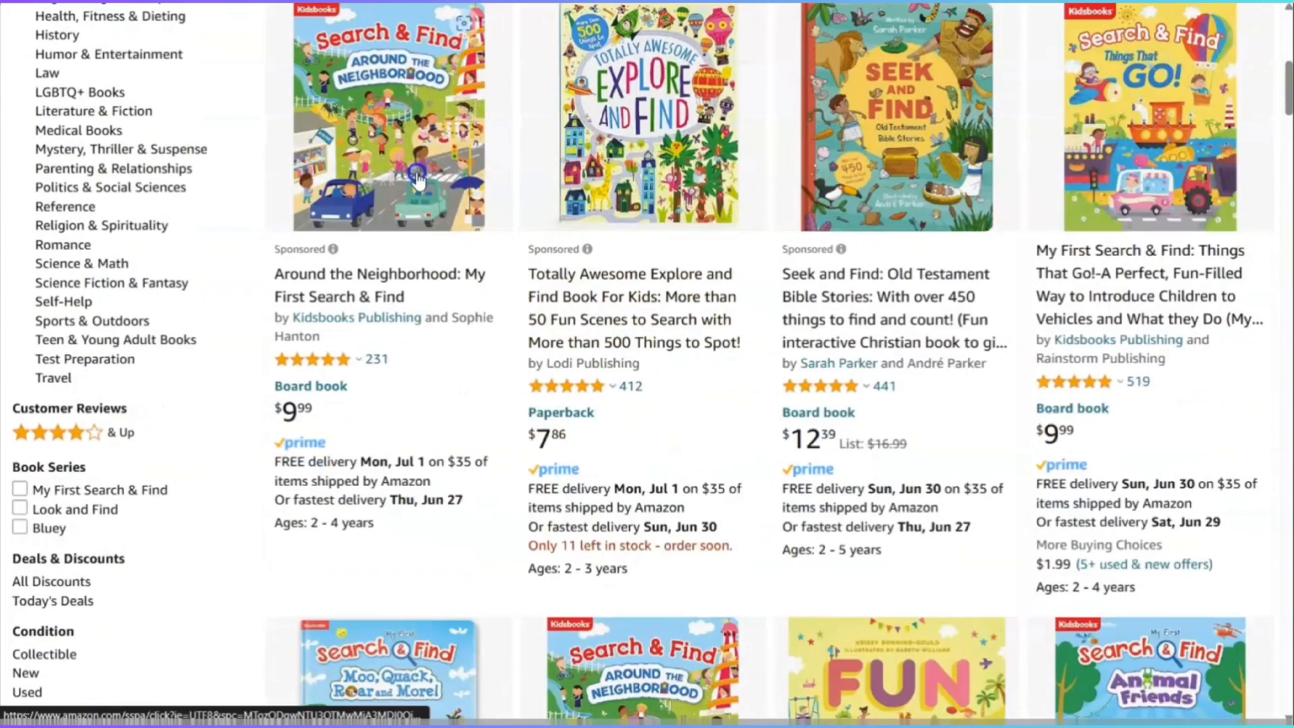
pyautogui.click(417, 179)
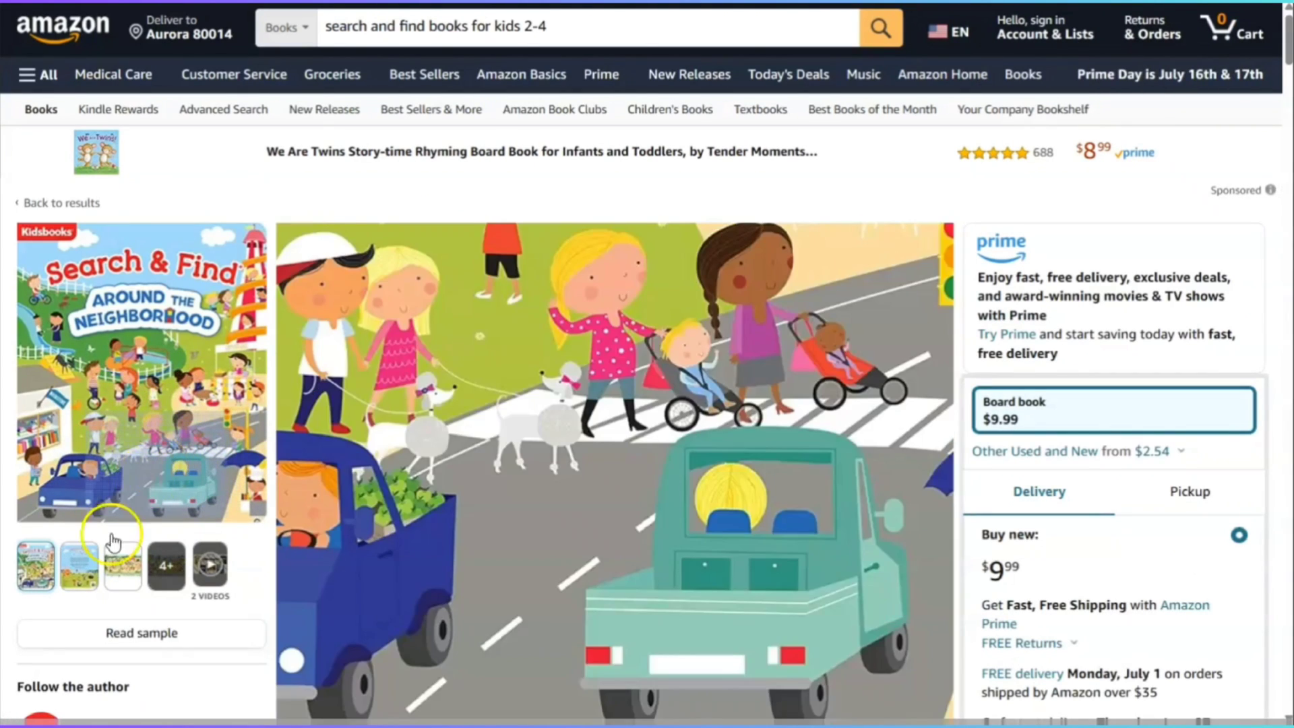
# Step: View the book's cover full size and switch the viewer to the back cover
pyautogui.click(134, 465)
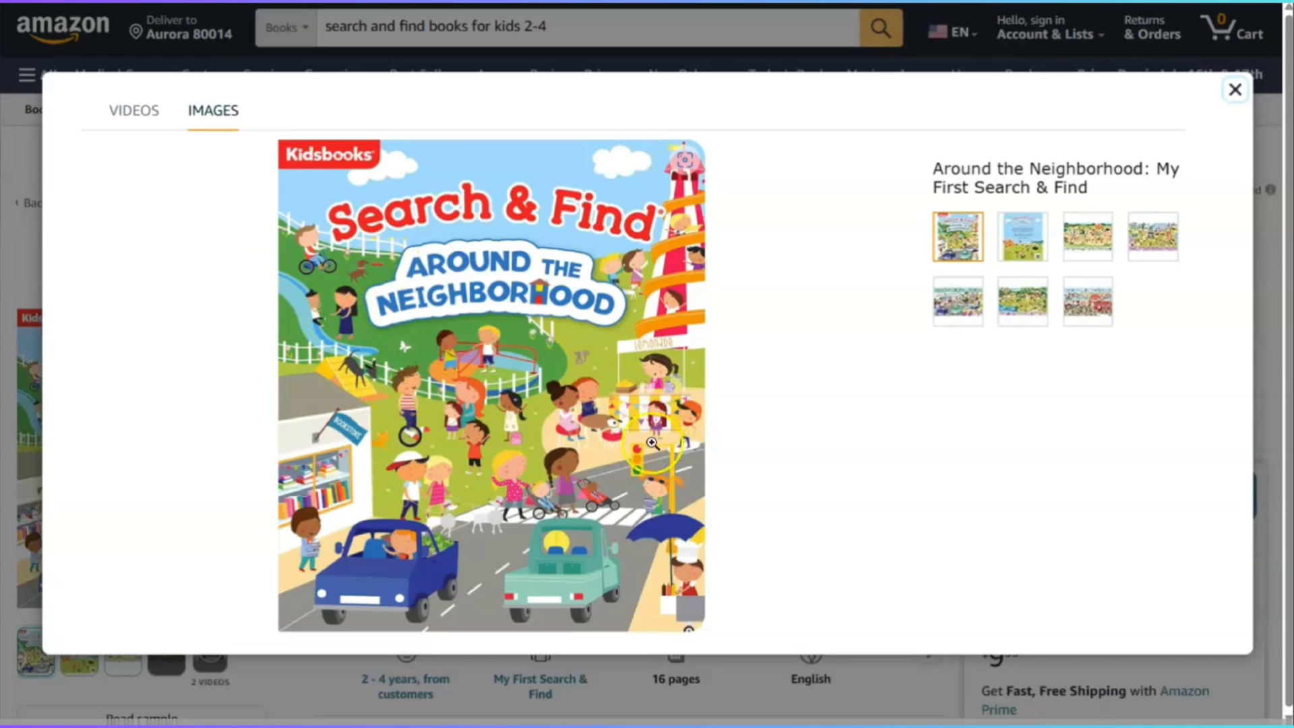
pyautogui.click(1031, 248)
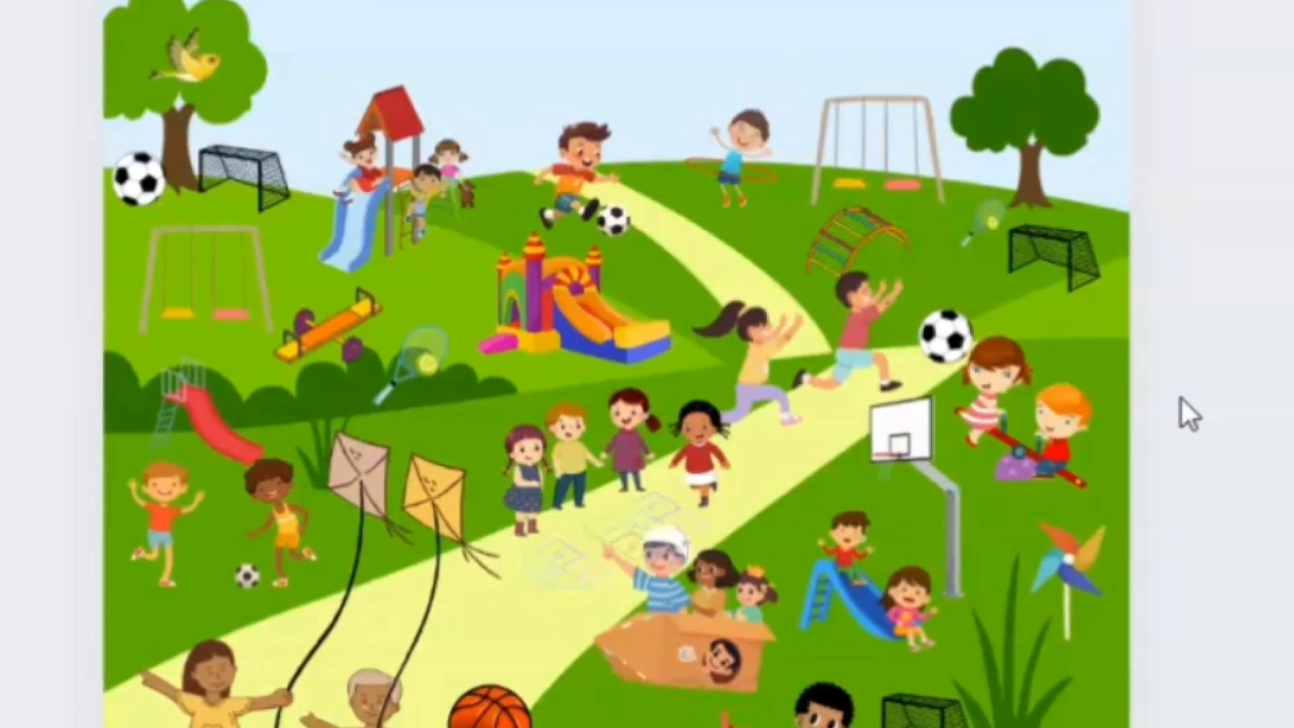
pyautogui.scroll(-5, 1052, 450)
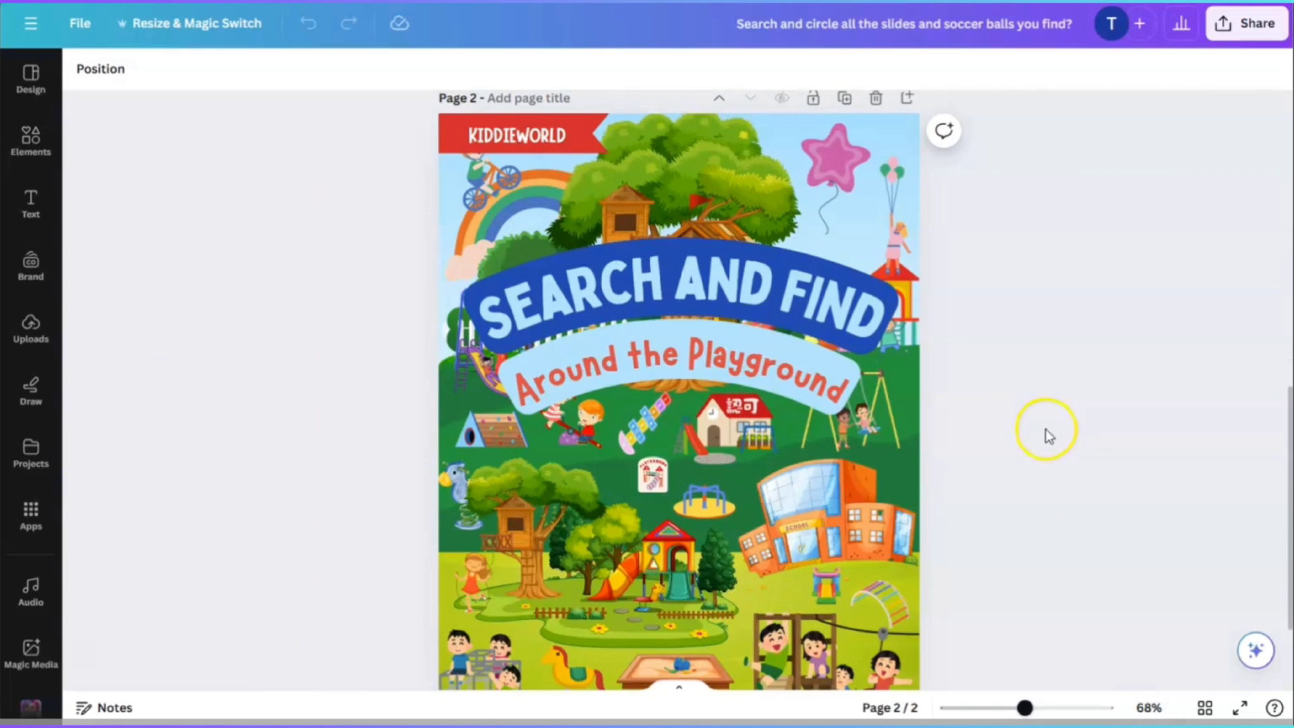
pyautogui.scroll(-1, 855, 624)
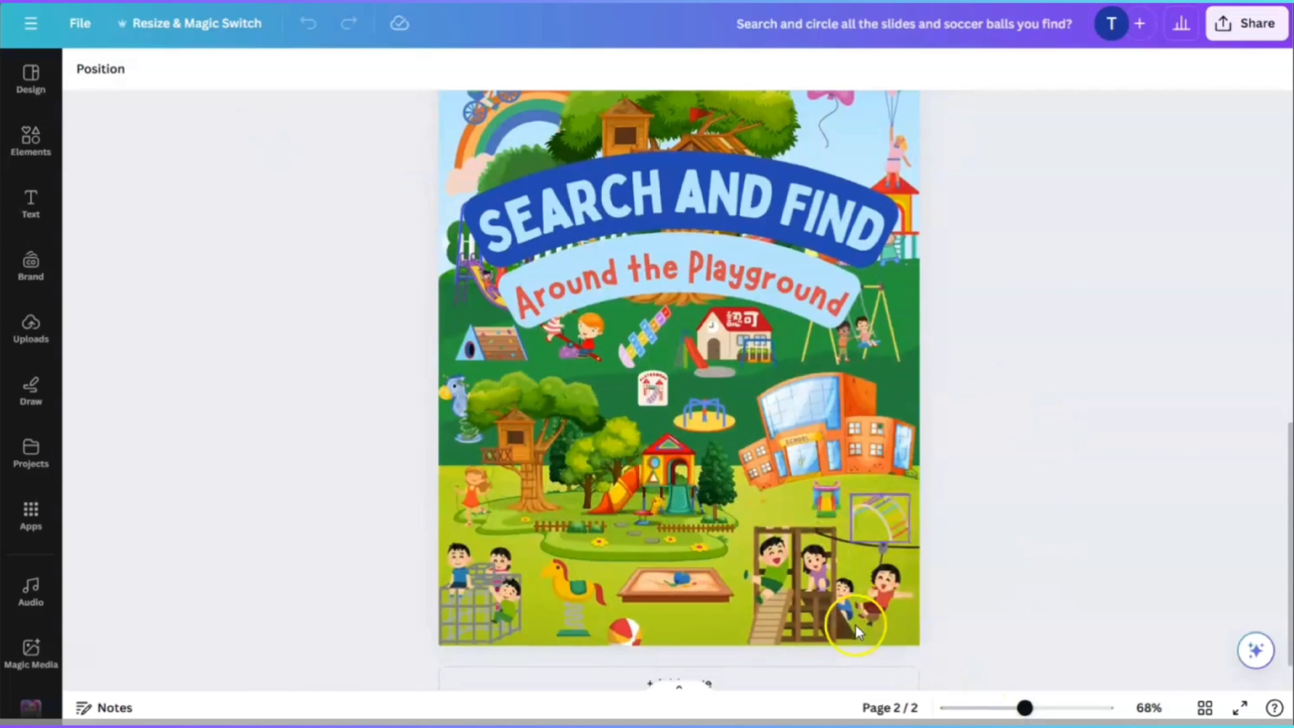
pyautogui.scroll(2, 1037, 594)
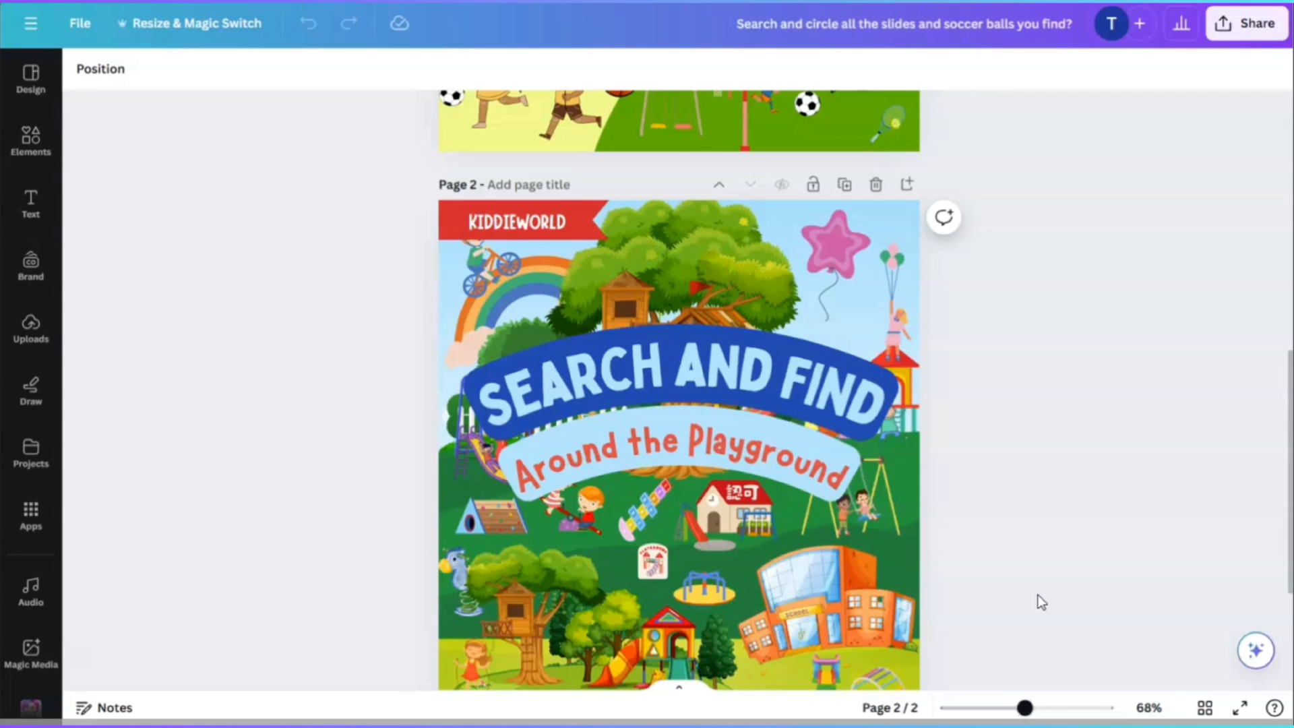
pyautogui.scroll(6, 1032, 568)
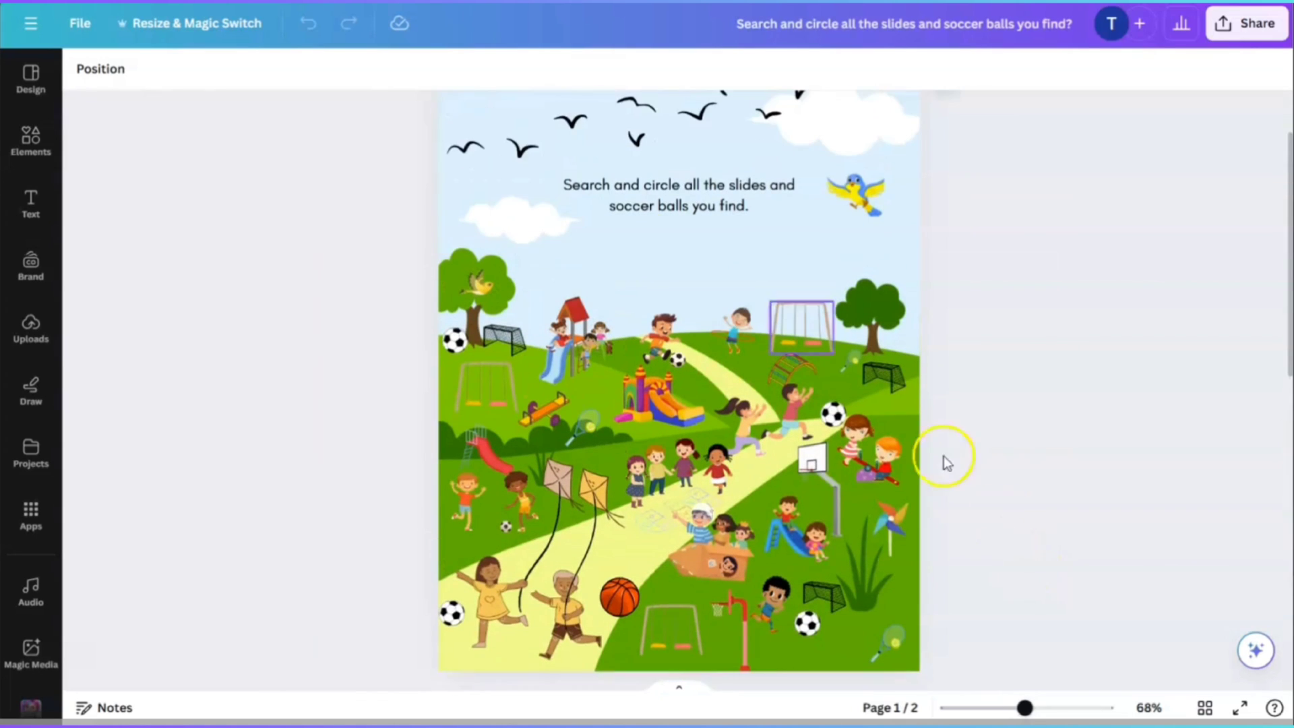
pyautogui.scroll(1, 621, 342)
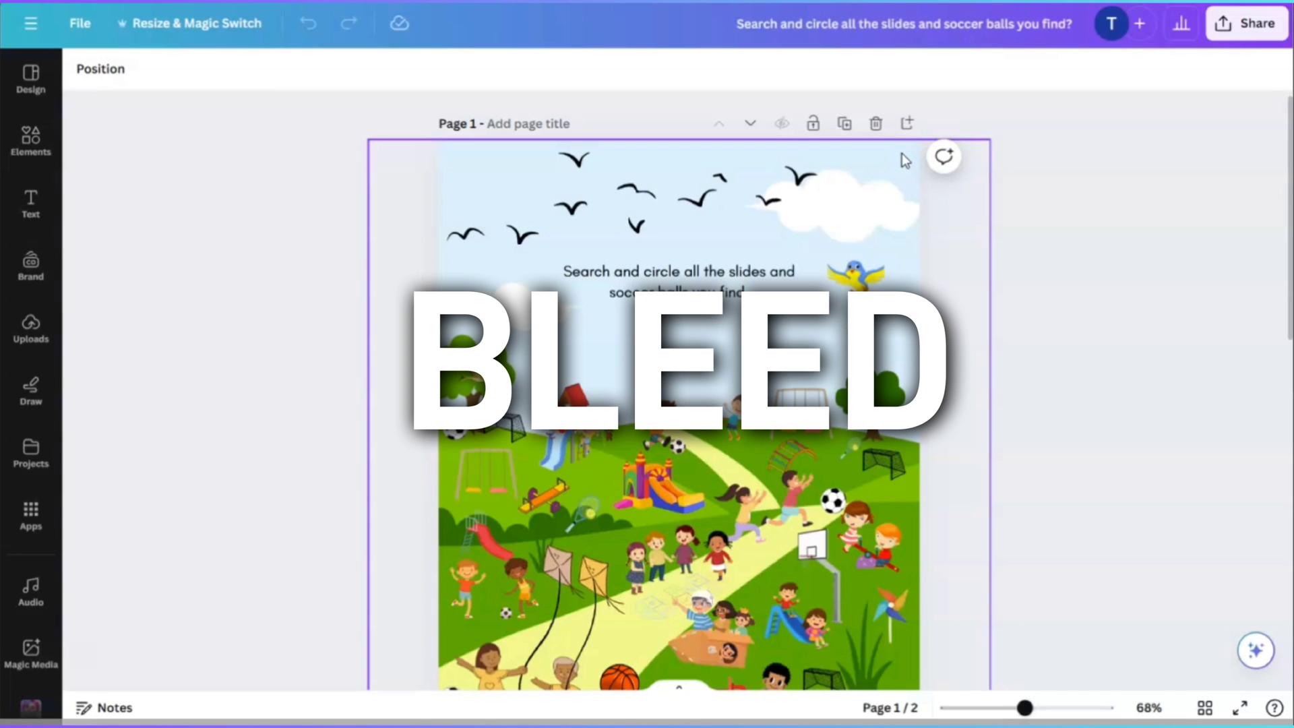
pyautogui.click(744, 186)
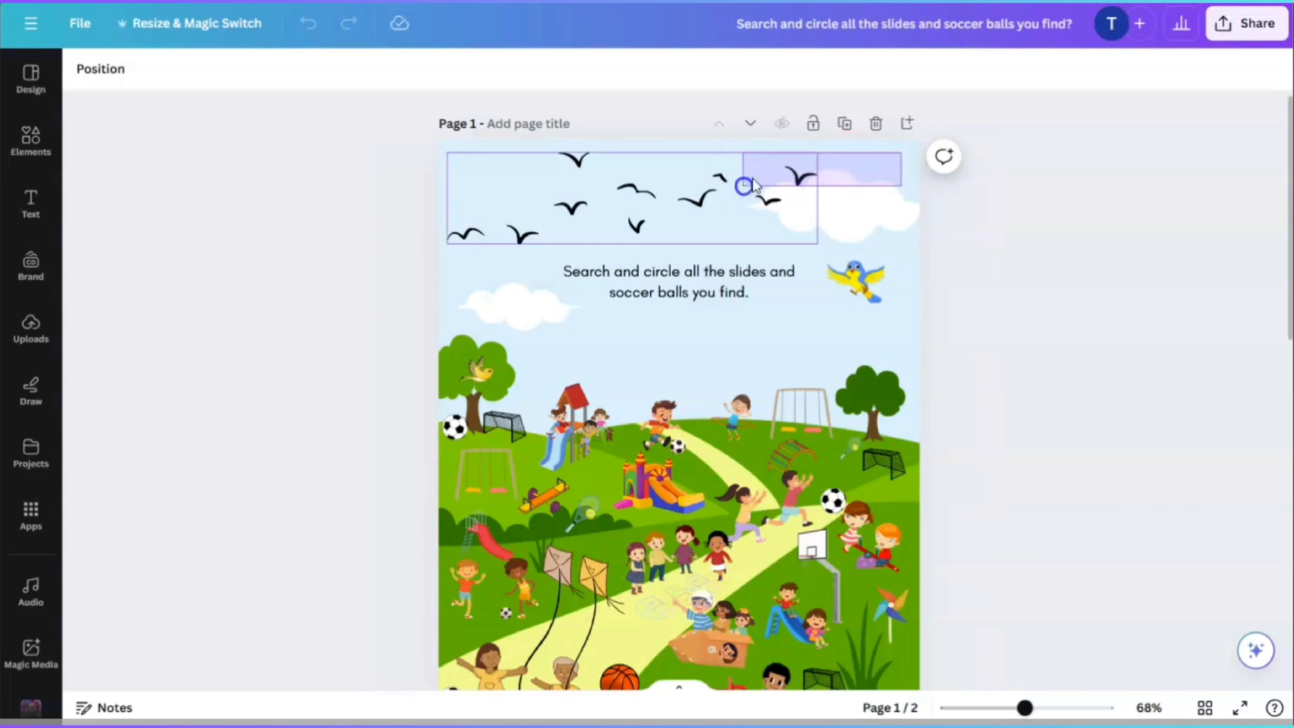
pyautogui.click(876, 324)
pyautogui.moveTo(898, 165); pyautogui.dragTo(695, 183)
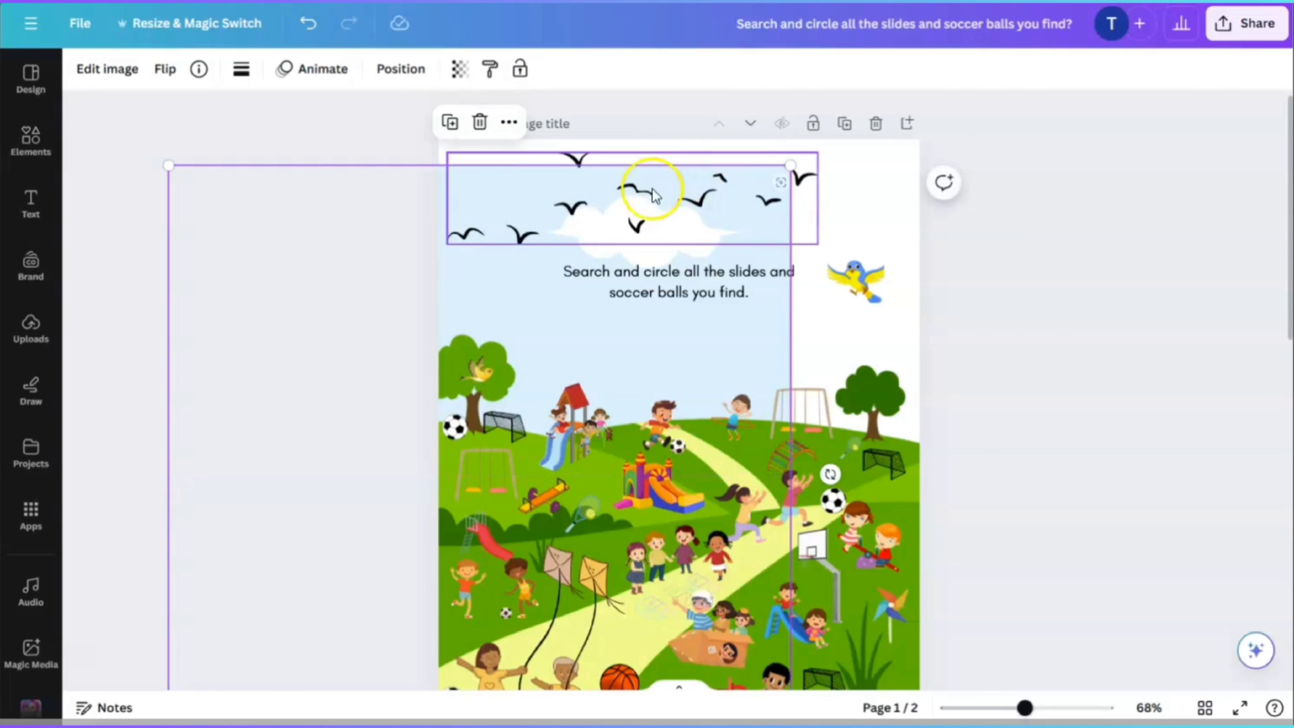
pyautogui.moveTo(470, 199); pyautogui.dragTo(658, 165)
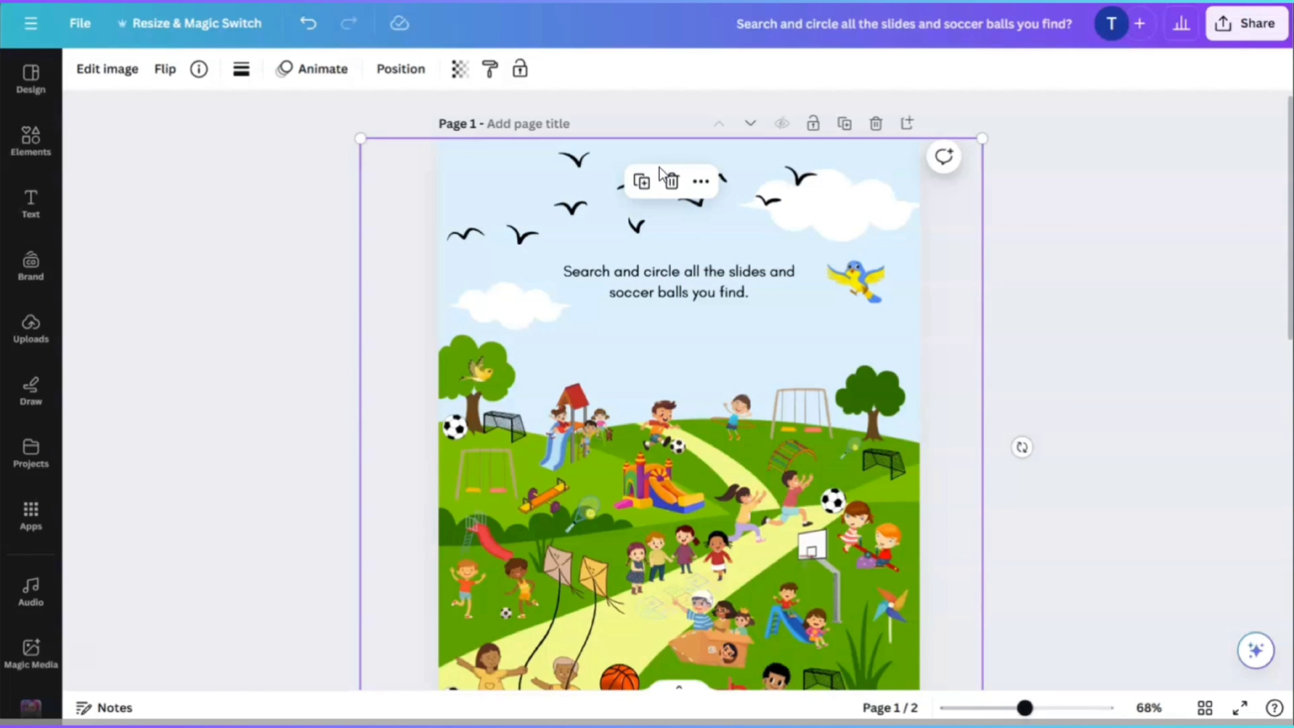
pyautogui.click(1028, 412)
# Step: Bring the KDP calculator workbook to the front, maximized, at its Main Menu
pyautogui.hotkey('alt', 'Tab')
pyautogui.click(1206, 114)
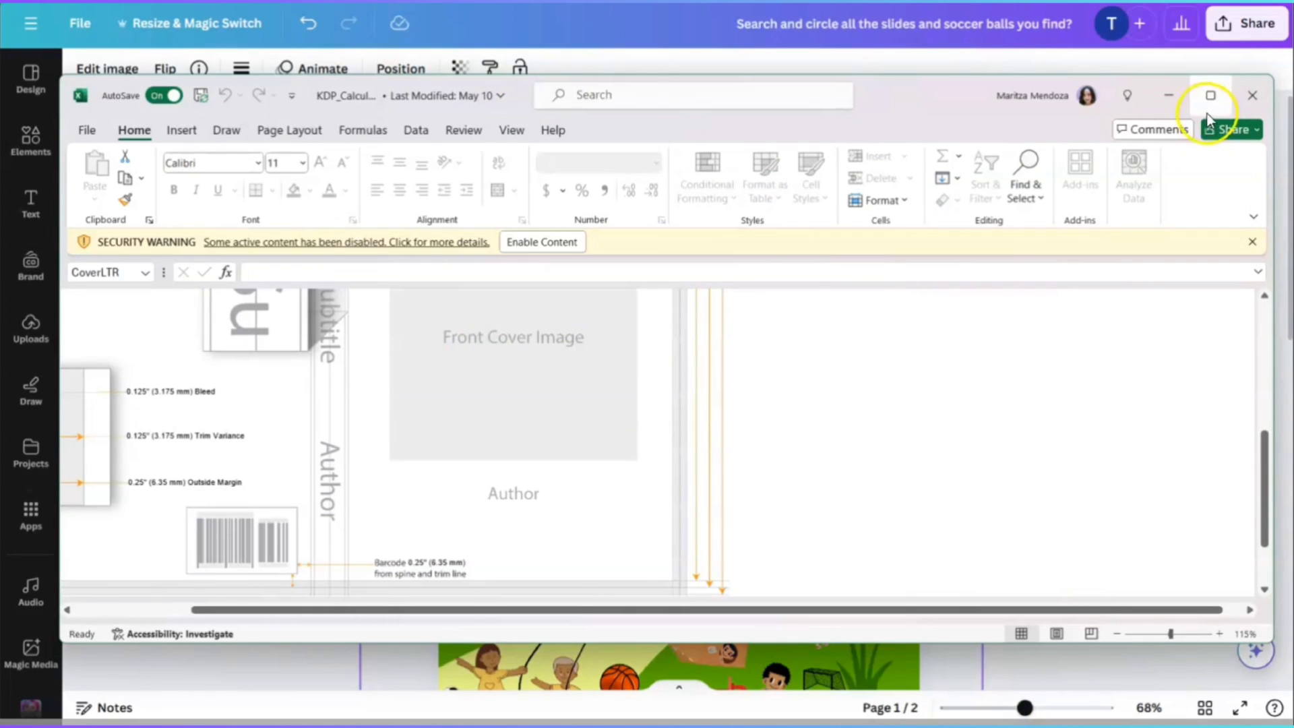
pyautogui.moveTo(1206, 115)
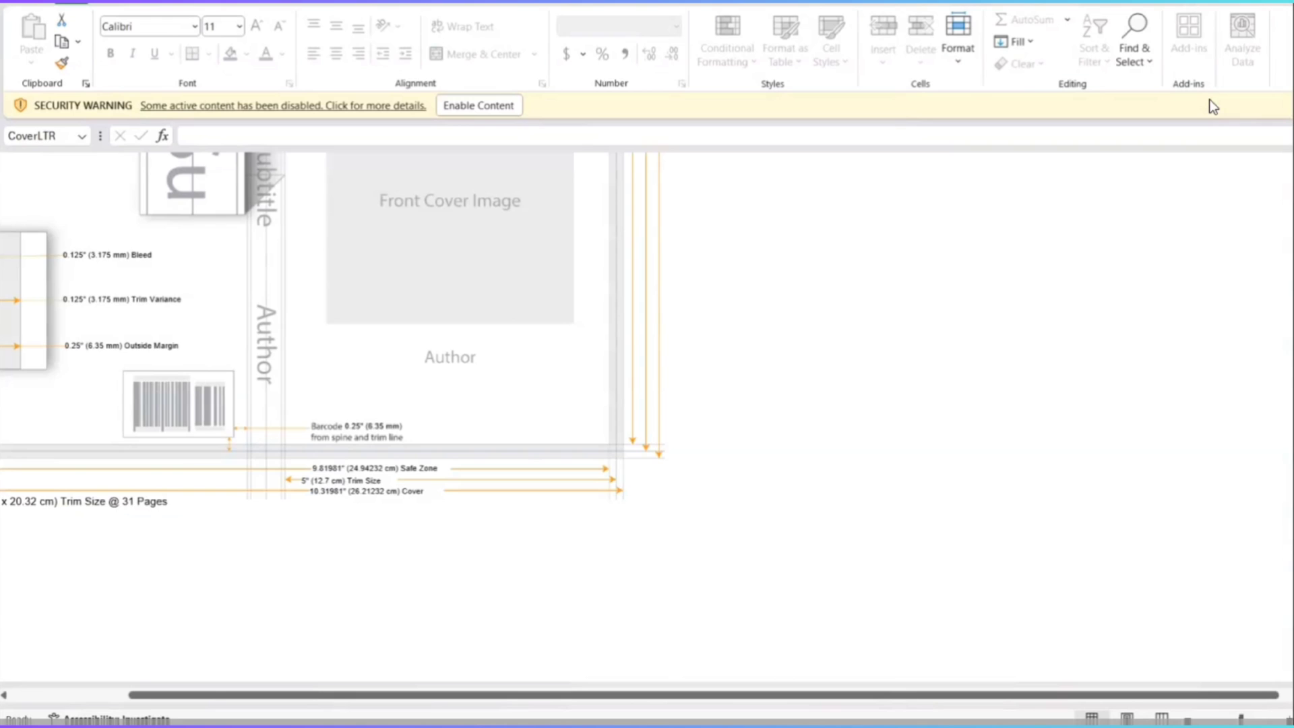
pyautogui.scroll(5, 884, 447)
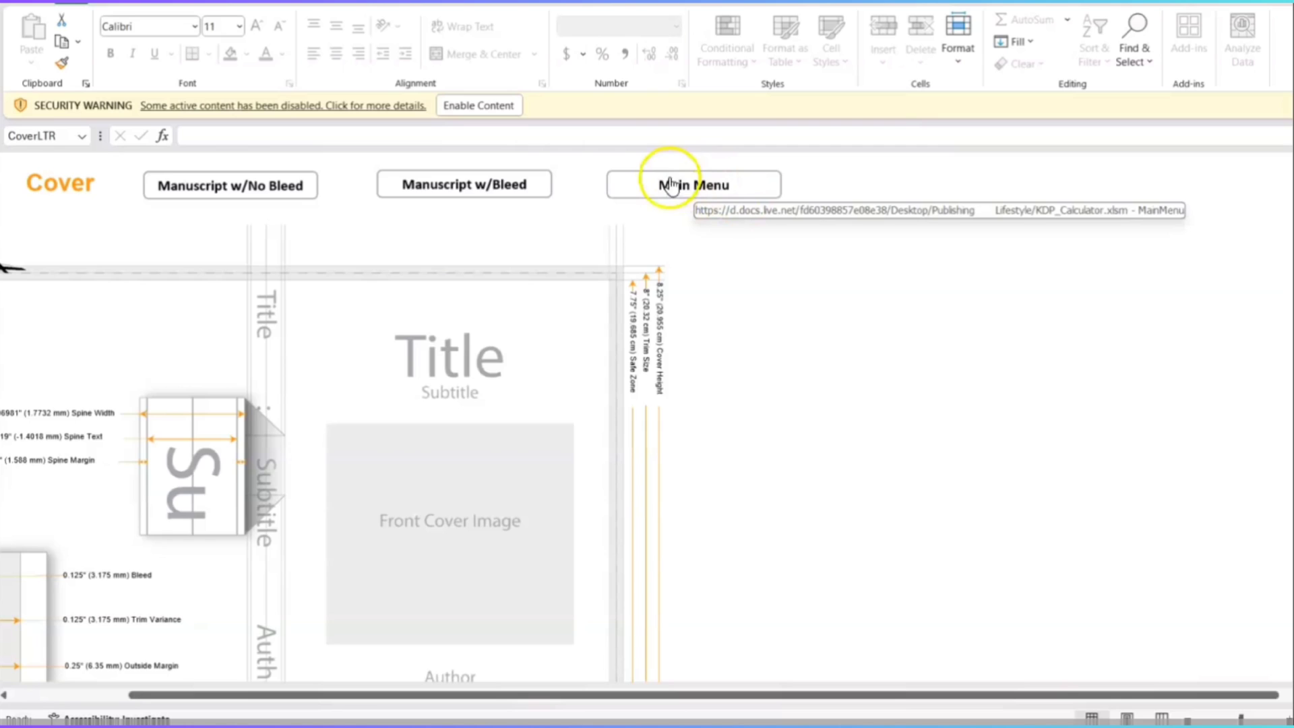
pyautogui.click(689, 186)
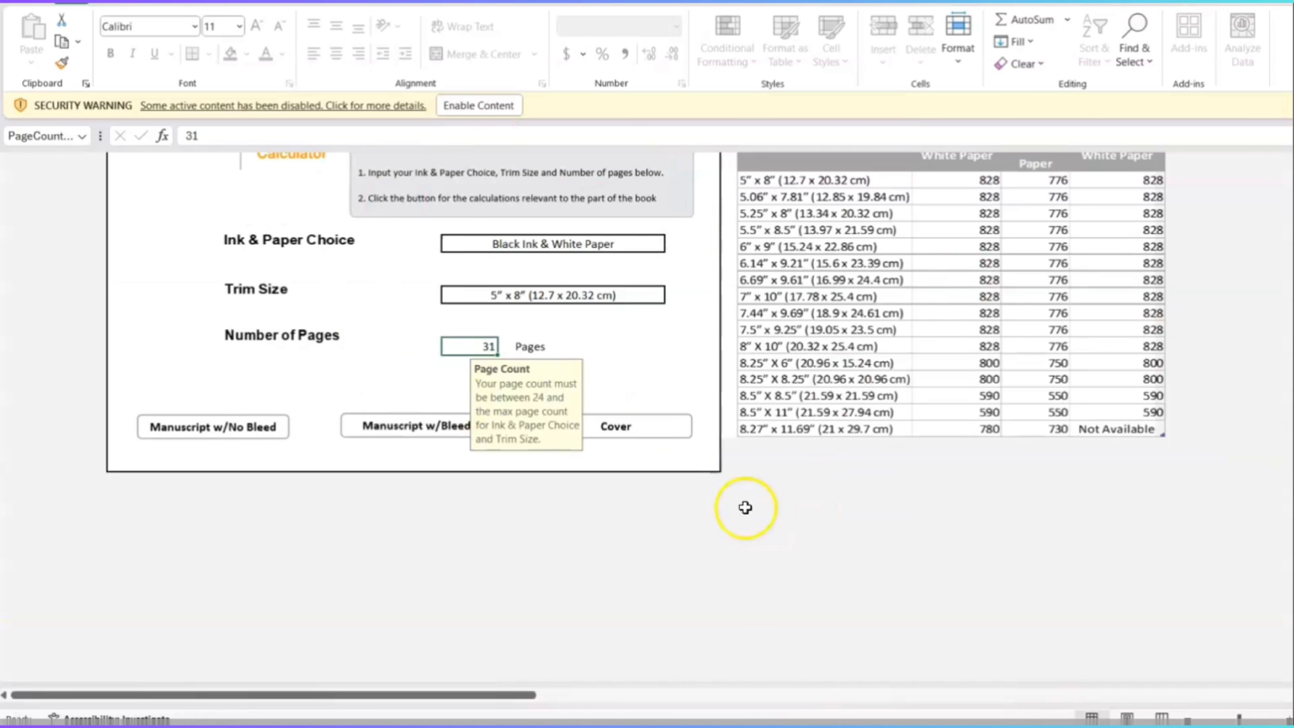
# Step: Set the calculator's trim size to 8.5" X 11" and the page count to 100
pyautogui.scroll(2, 898, 543)
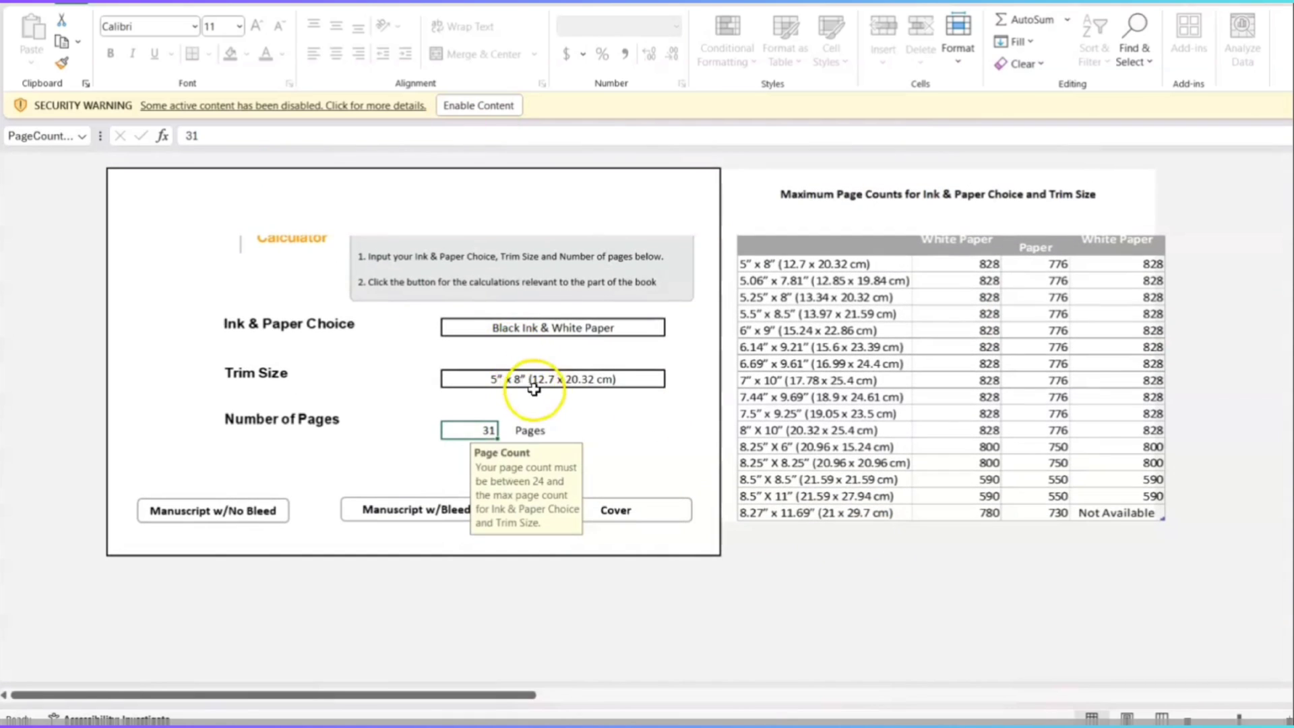
pyautogui.click(543, 381)
pyautogui.hotkey('alt', 'Down')
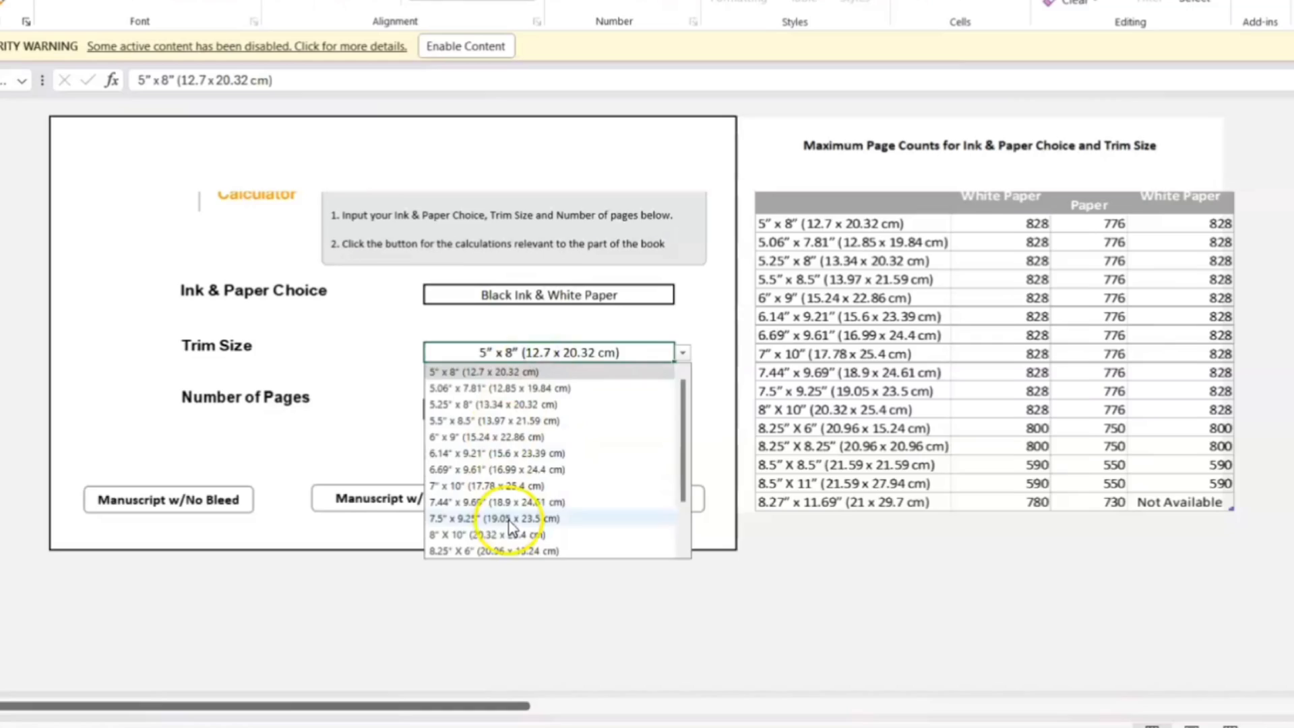
pyautogui.scroll(-2, 506, 498)
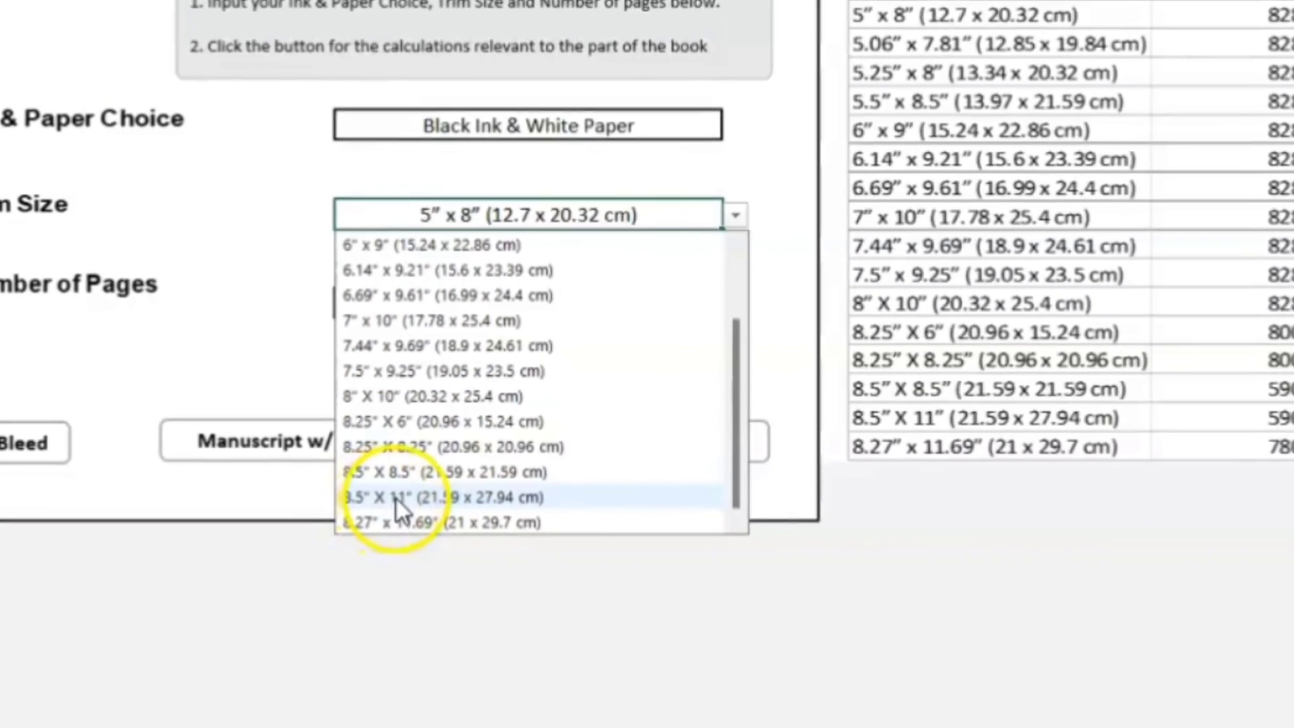
pyautogui.click(397, 505)
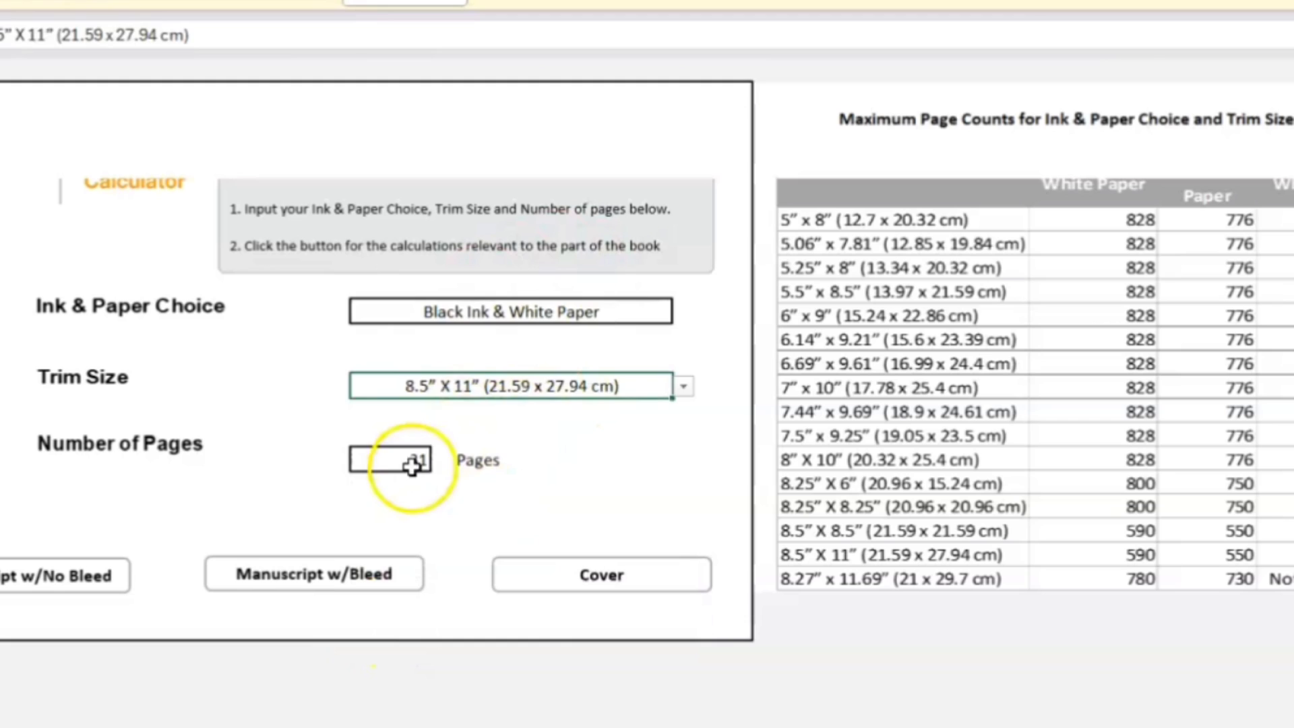
pyautogui.click(419, 456)
pyautogui.press('Delete')
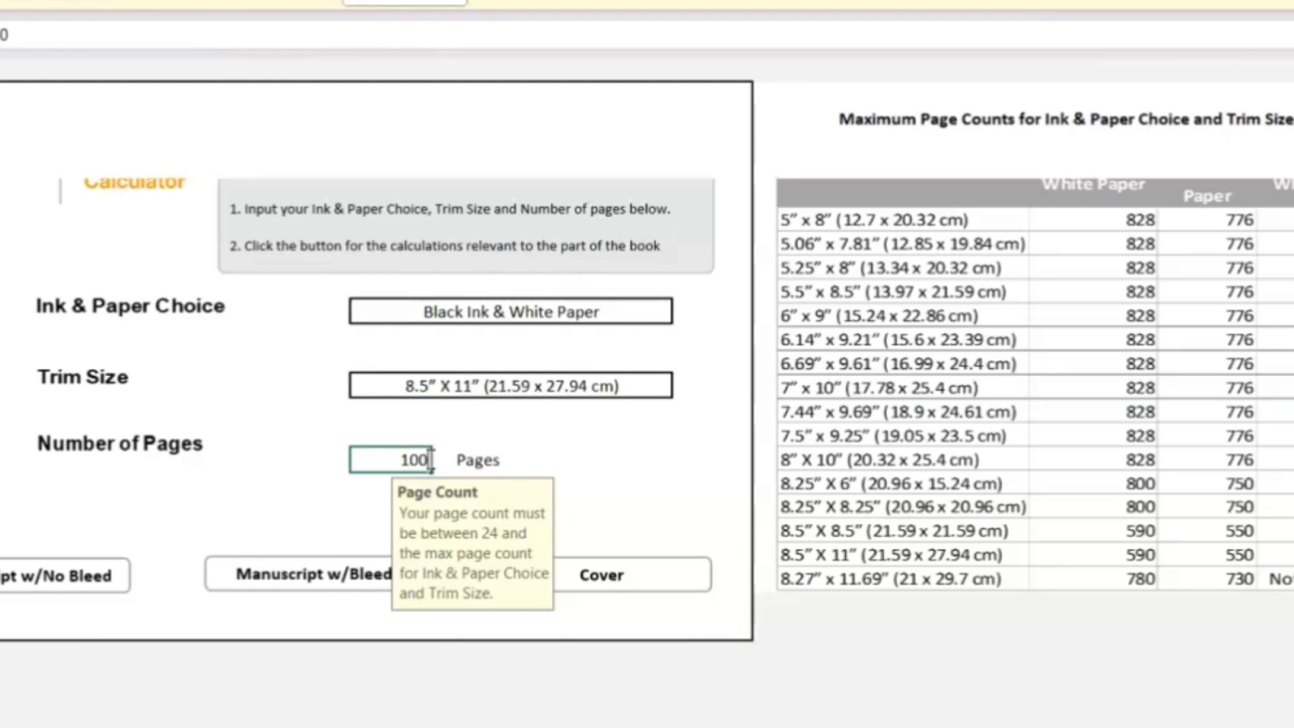
pyautogui.click(648, 461)
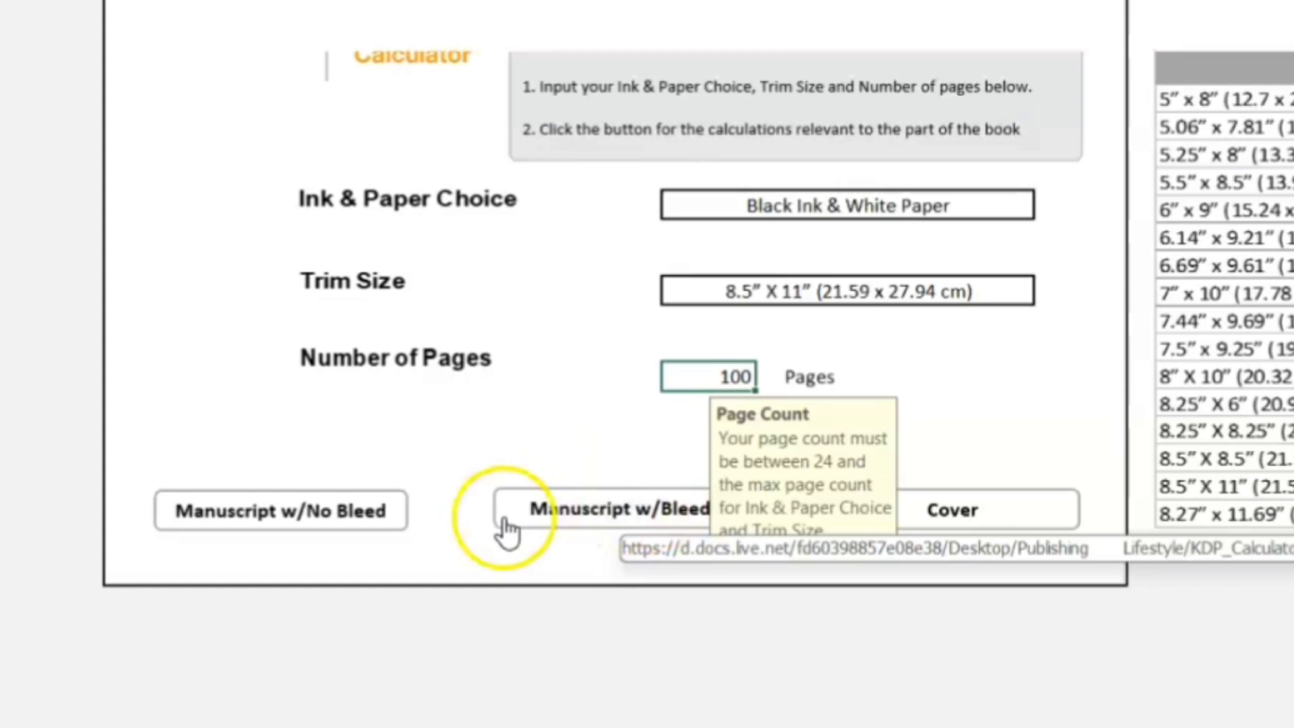
# Step: Open the Manuscript w/Bleed layout and review its 8.625" and 11.25" trim-plus-bleed guides
pyautogui.click(649, 515)
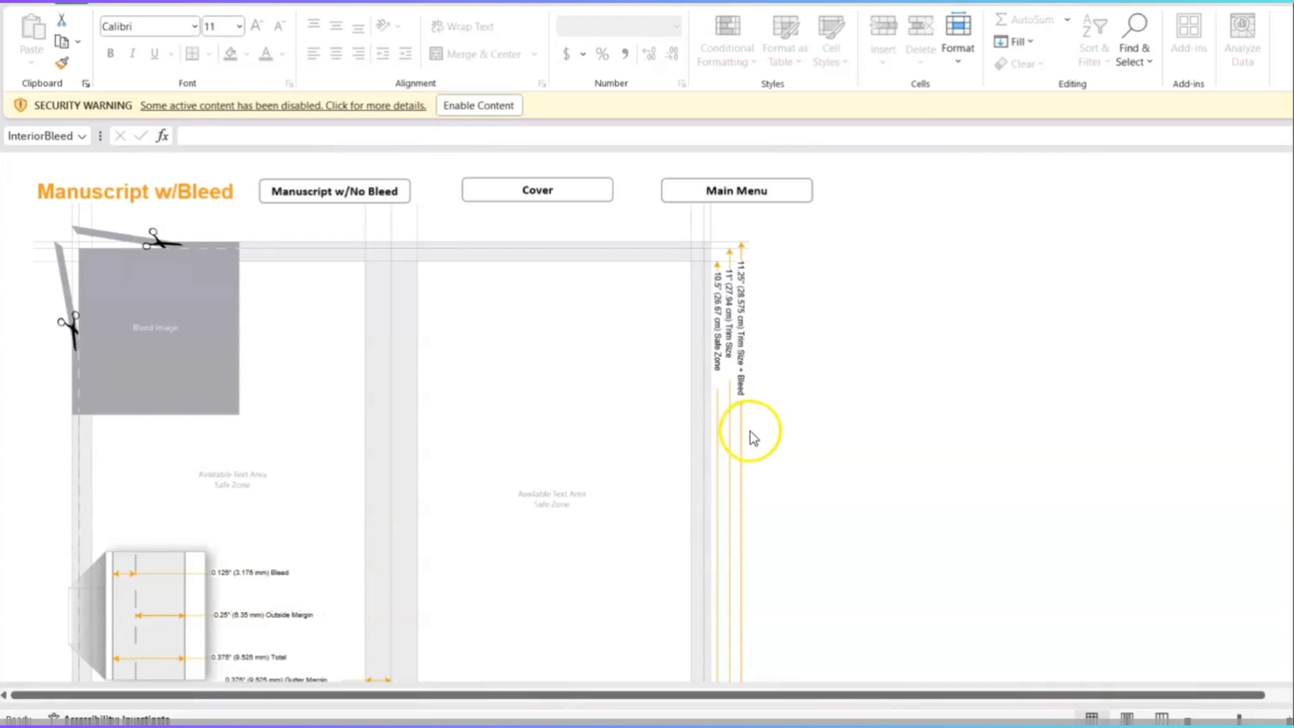
pyautogui.scroll(-1, 773, 454)
pyautogui.scroll(-1, 774, 455)
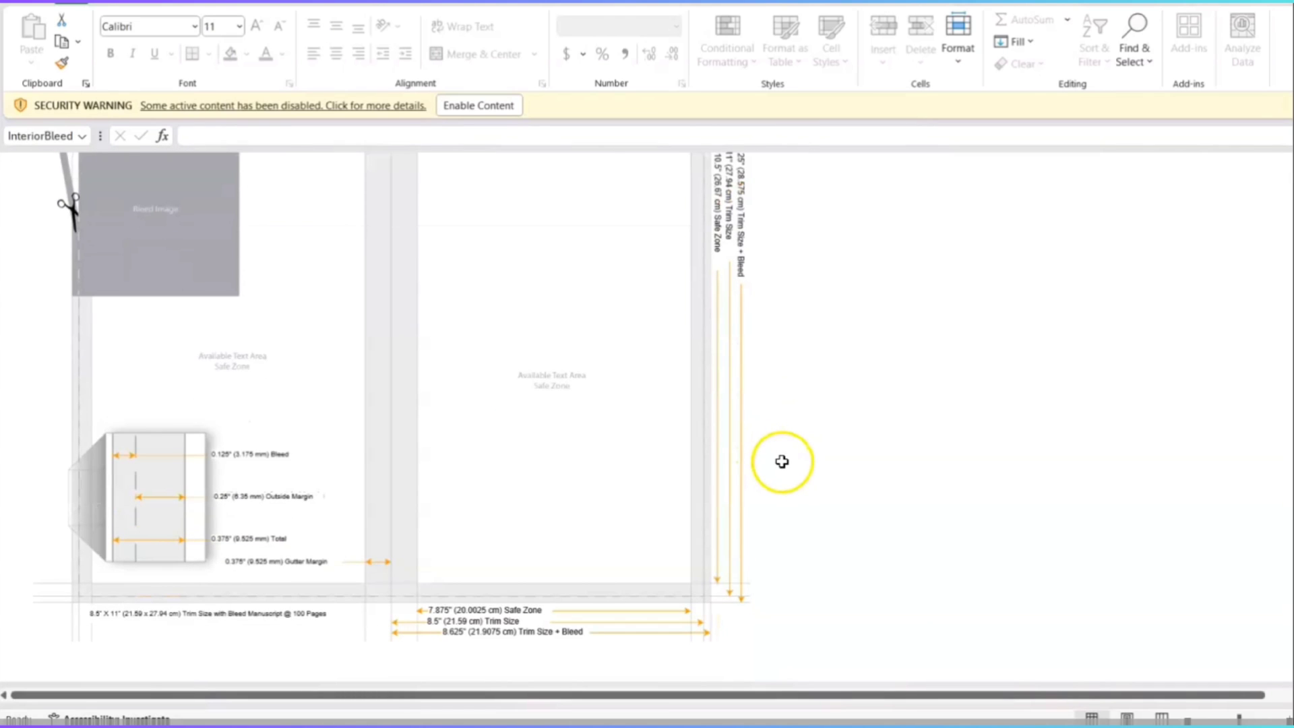
pyautogui.scroll(1, 778, 448)
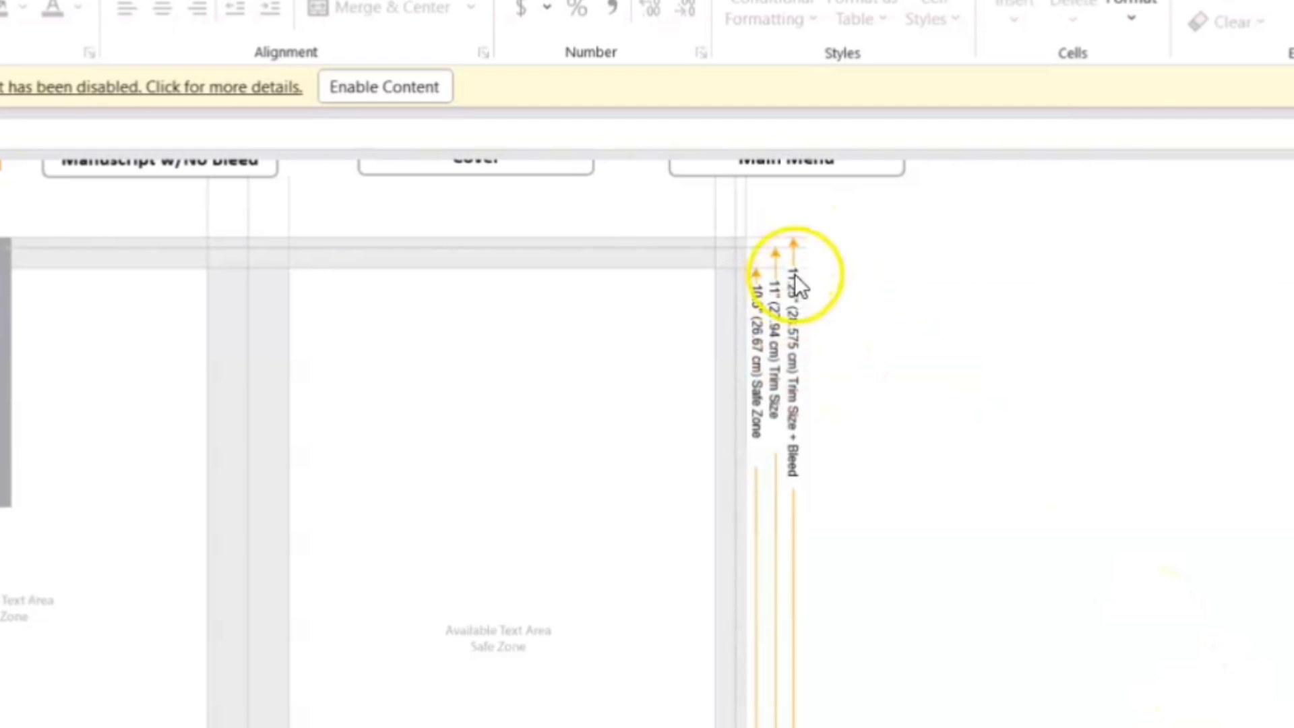
pyautogui.scroll(-3, 866, 431)
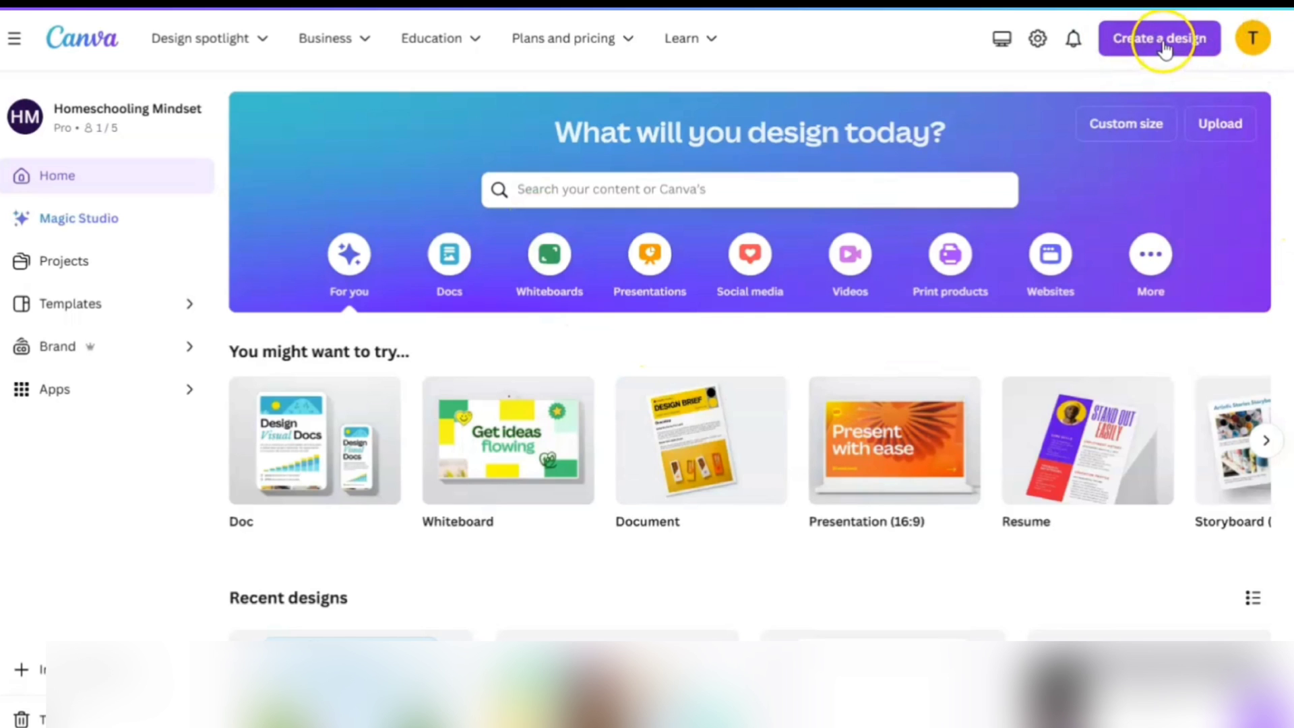
# Step: Create a custom-size design of 8.625 × 11.25 inches
pyautogui.click(1163, 40)
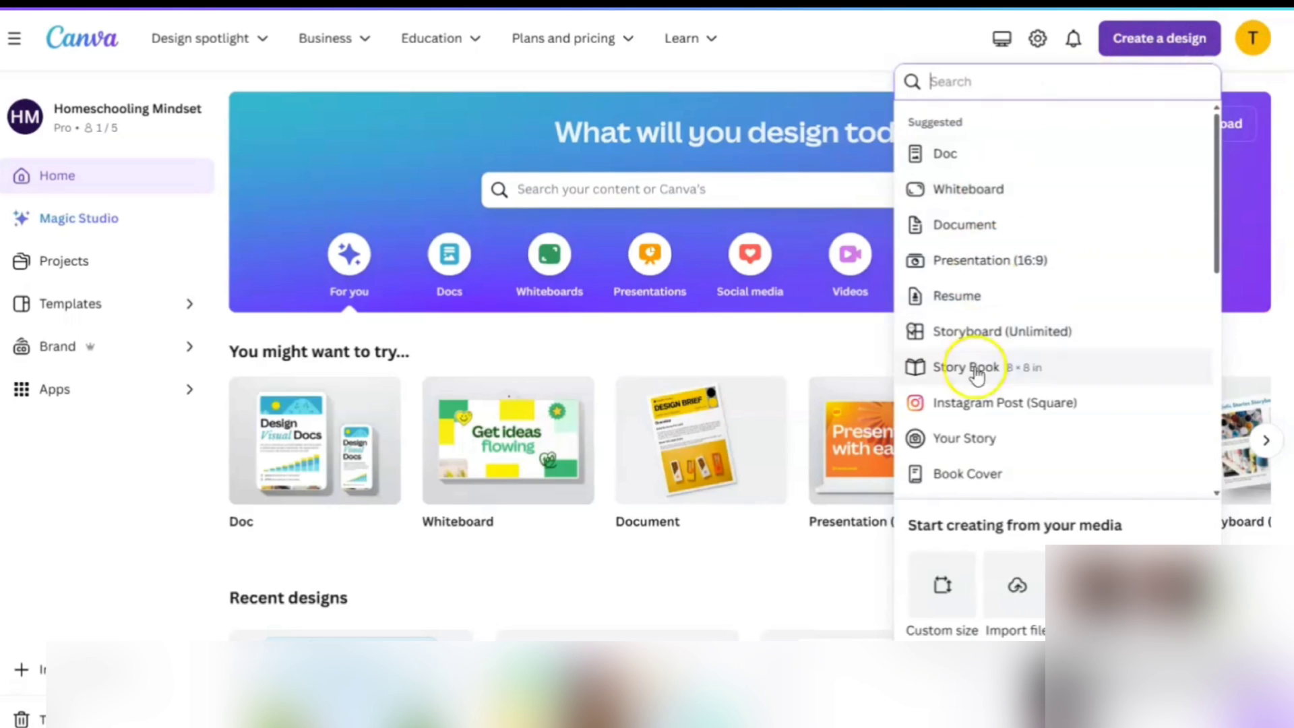
pyautogui.click(943, 580)
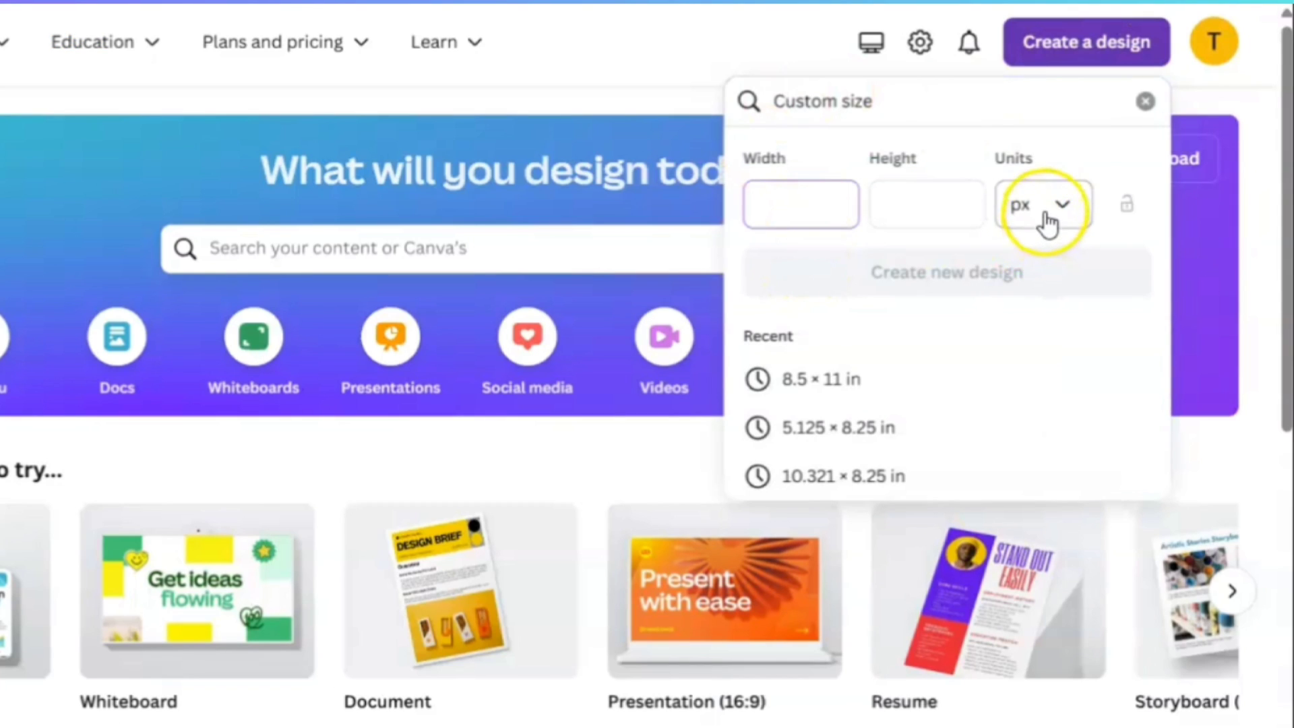
pyautogui.click(1047, 219)
pyautogui.click(936, 322)
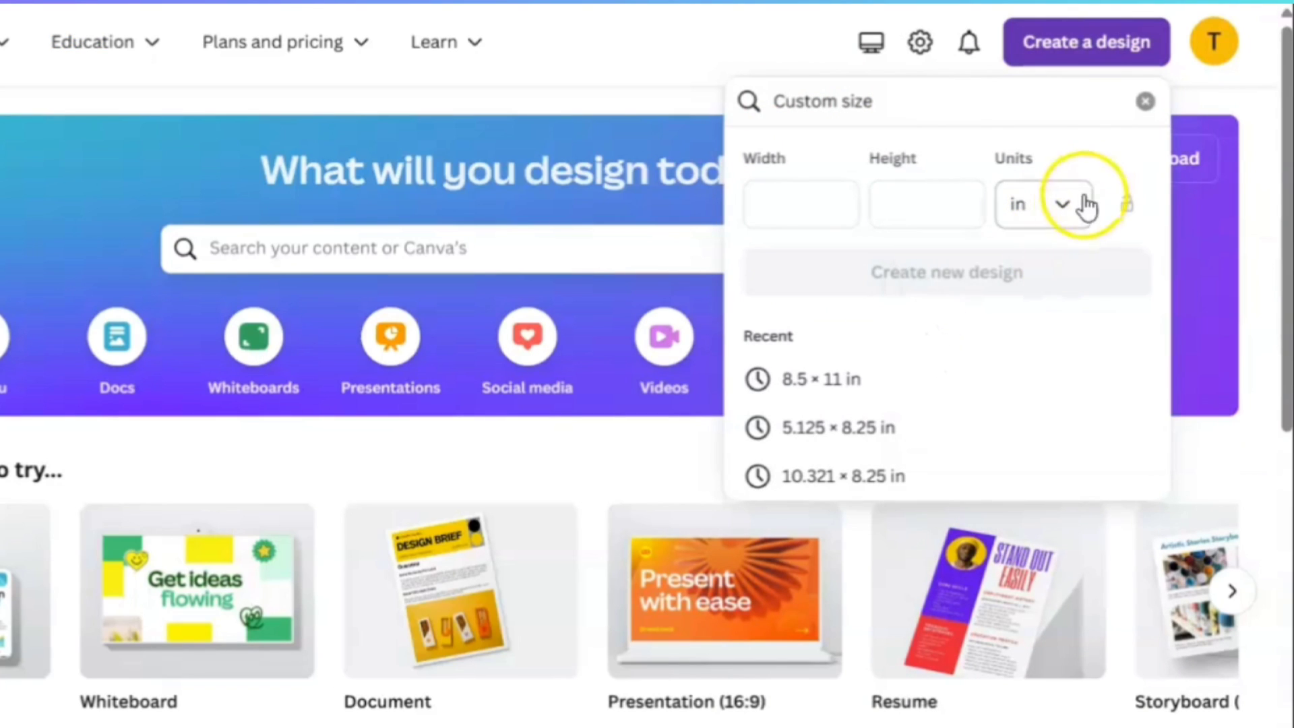
pyautogui.click(805, 210)
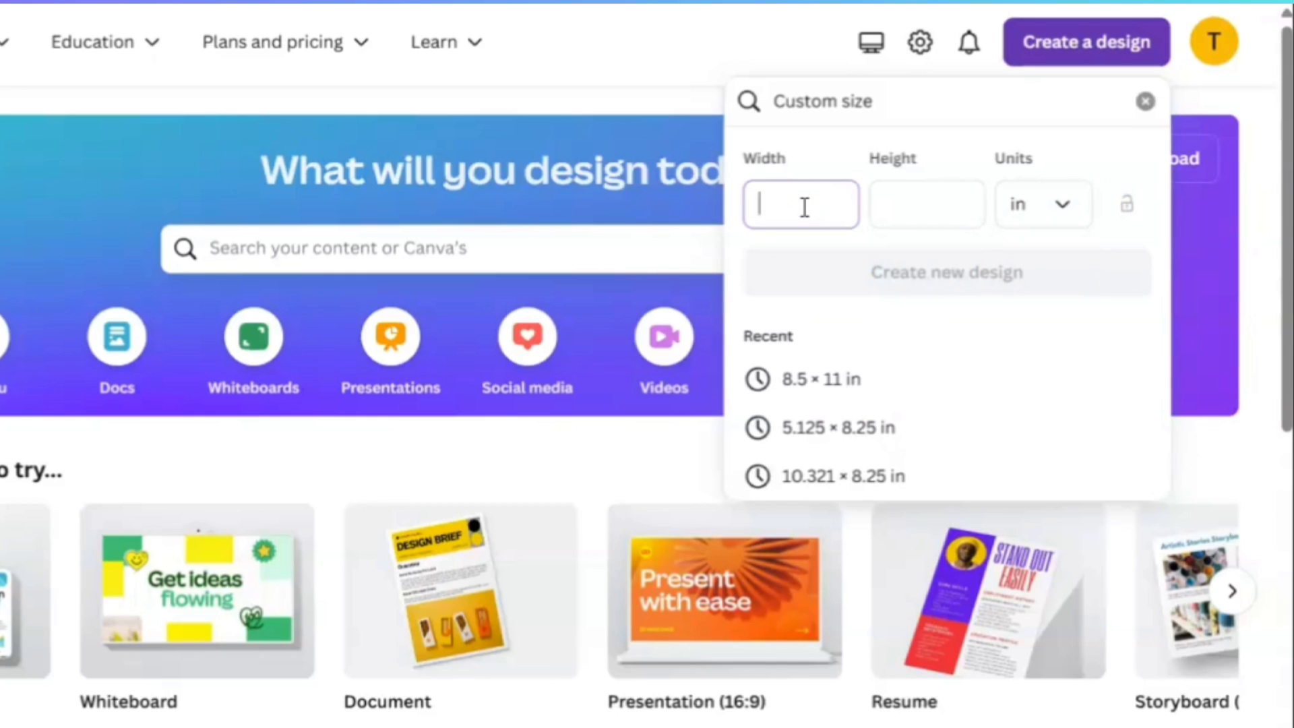
pyautogui.write('6')
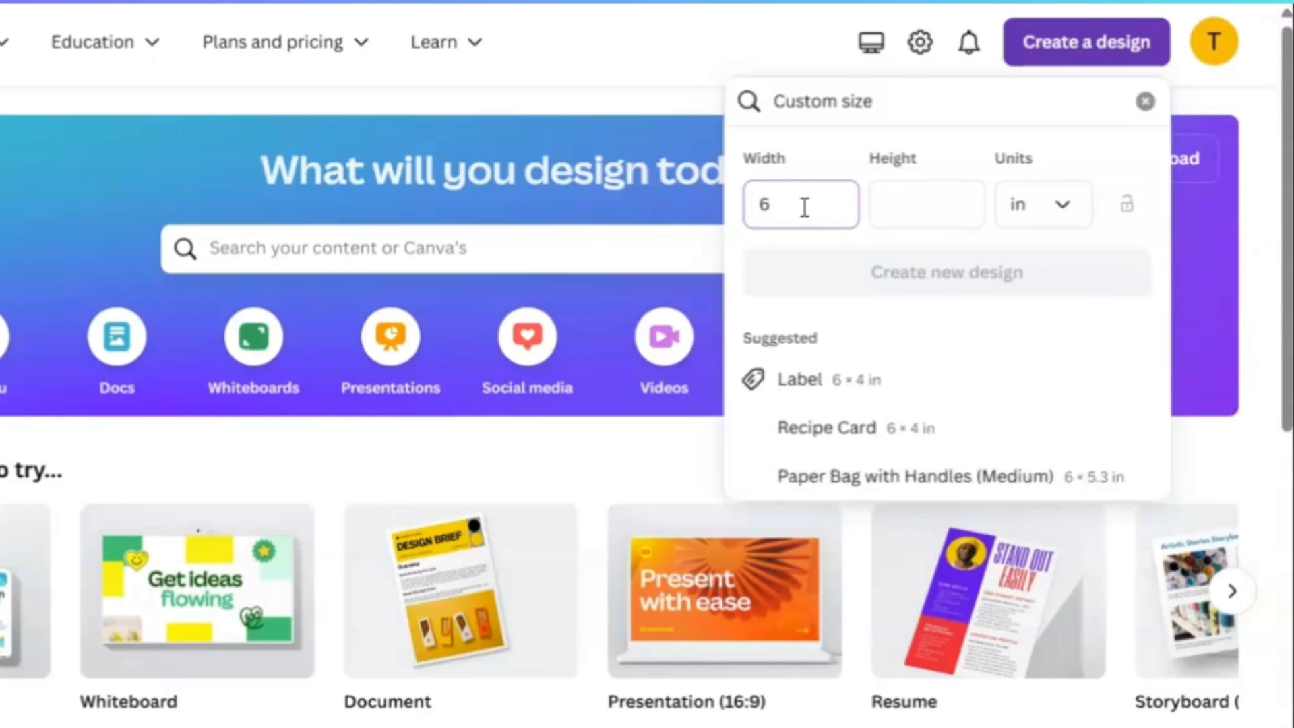
pyautogui.press('BackSpace')
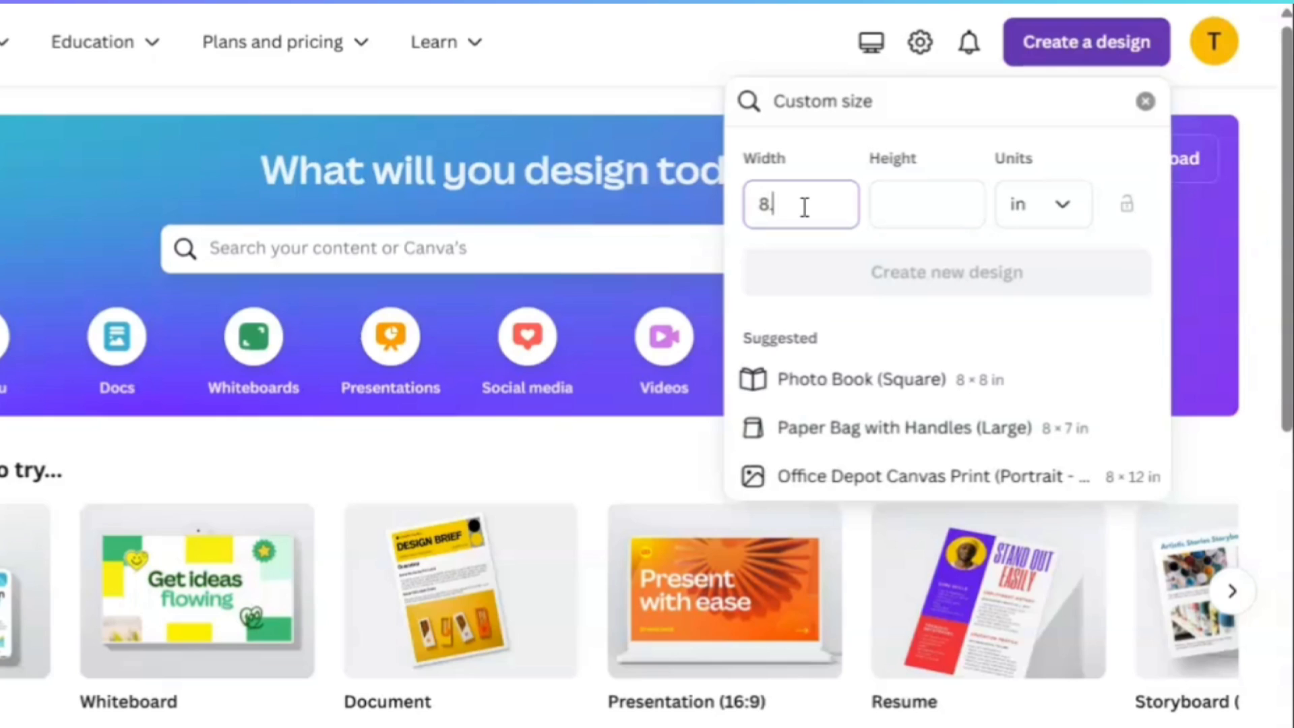
pyautogui.write('8.625')
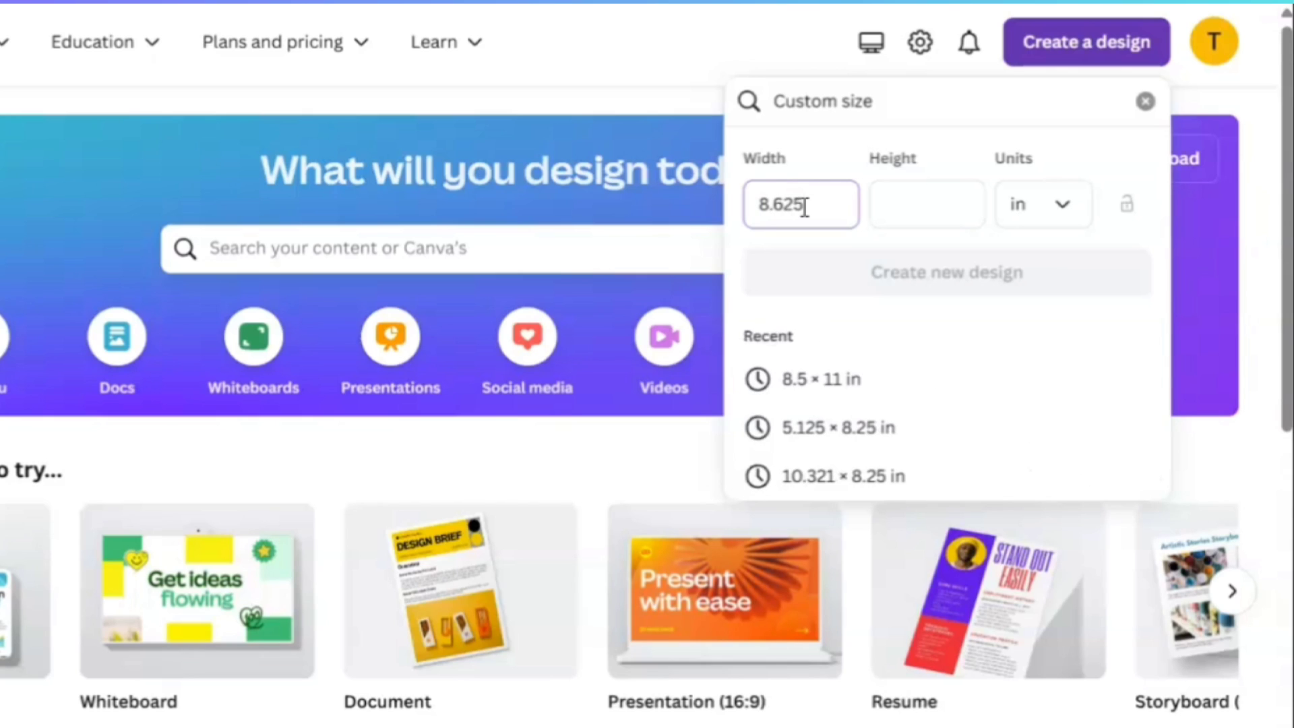
pyautogui.click(898, 202)
pyautogui.write('11.25')
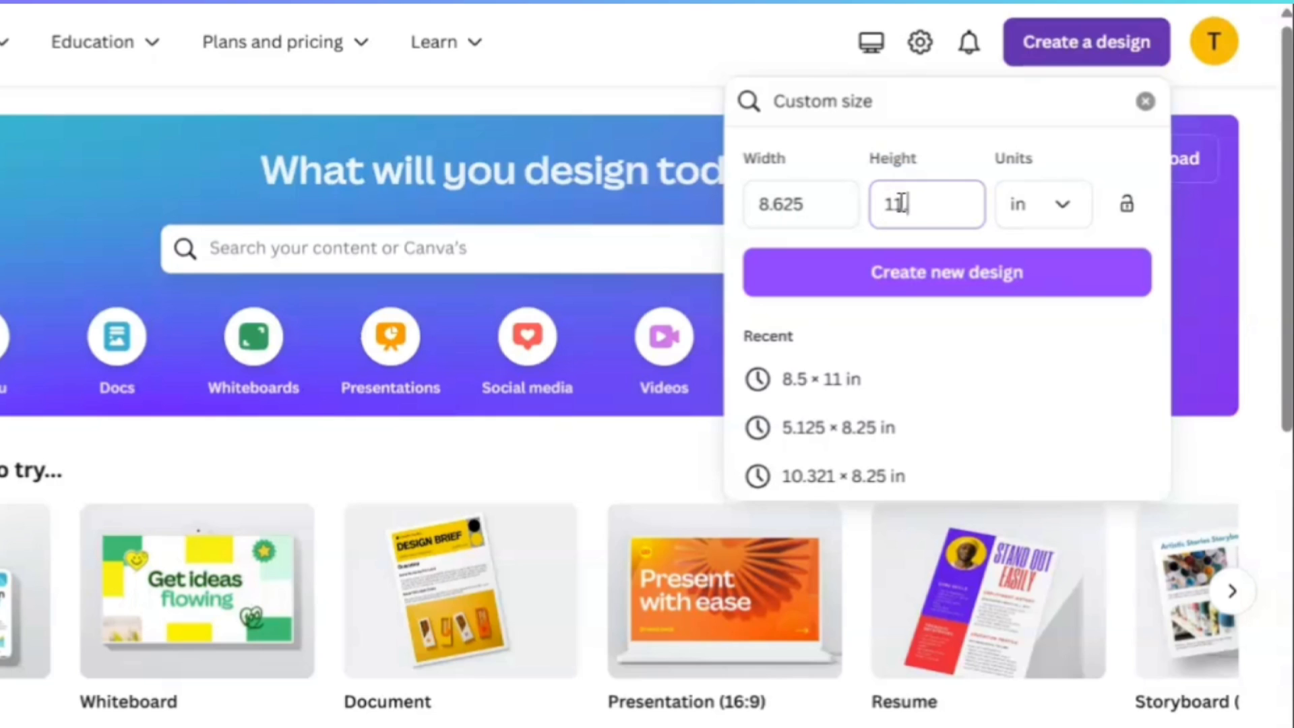
pyautogui.click(970, 277)
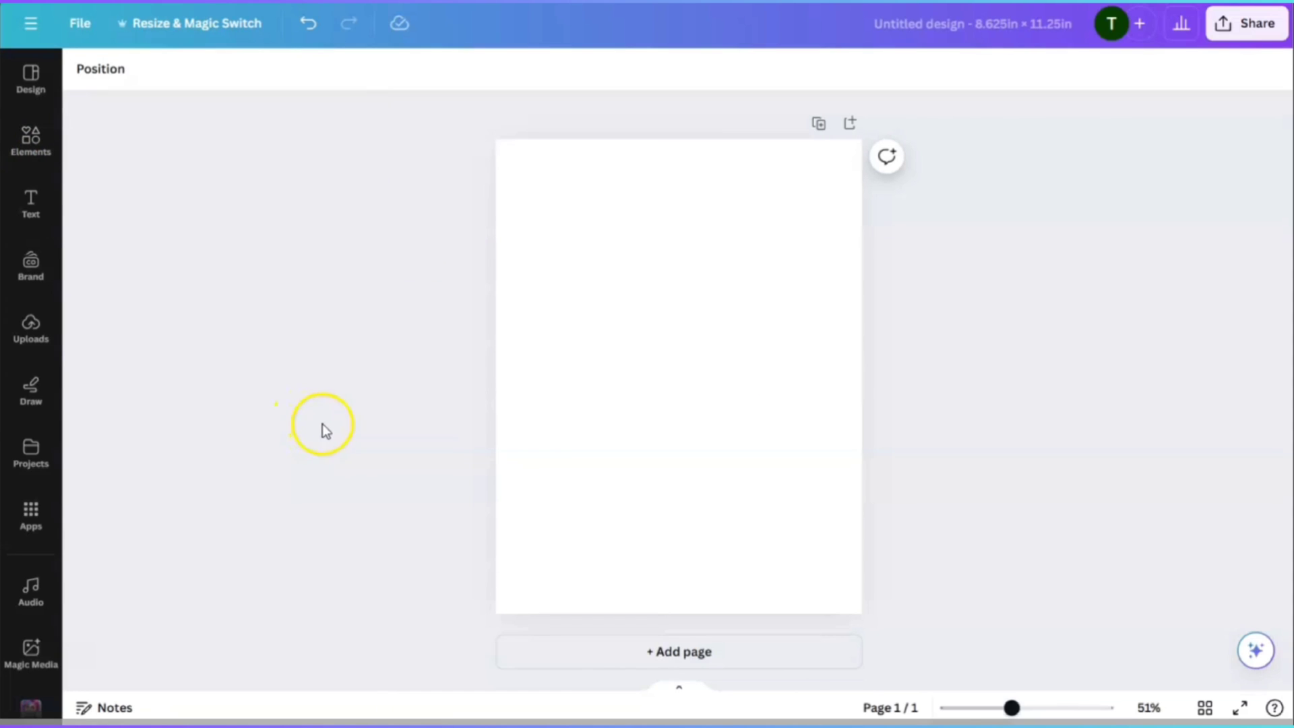
# Step: Search graphics for 'landscapes backgrounds', try the park landscape on the page, then delete it
pyautogui.click(25, 144)
pyautogui.click(172, 79)
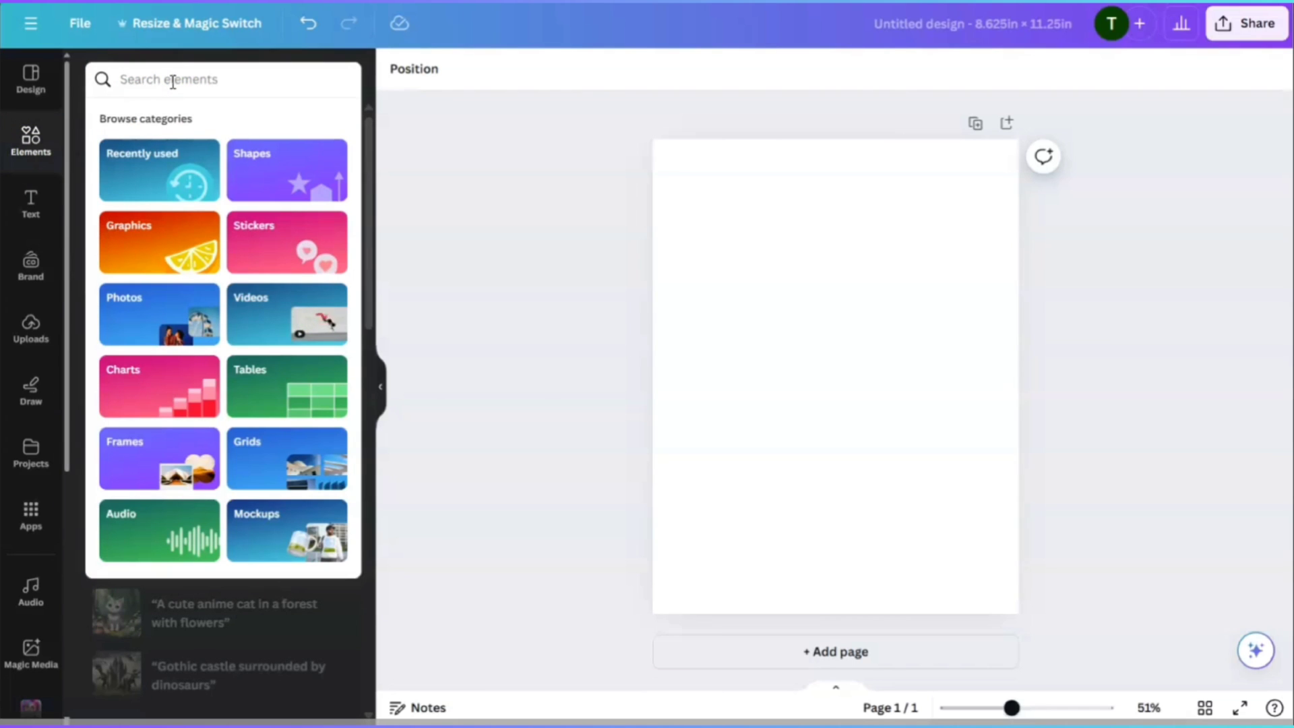
pyautogui.write('landscapes ')
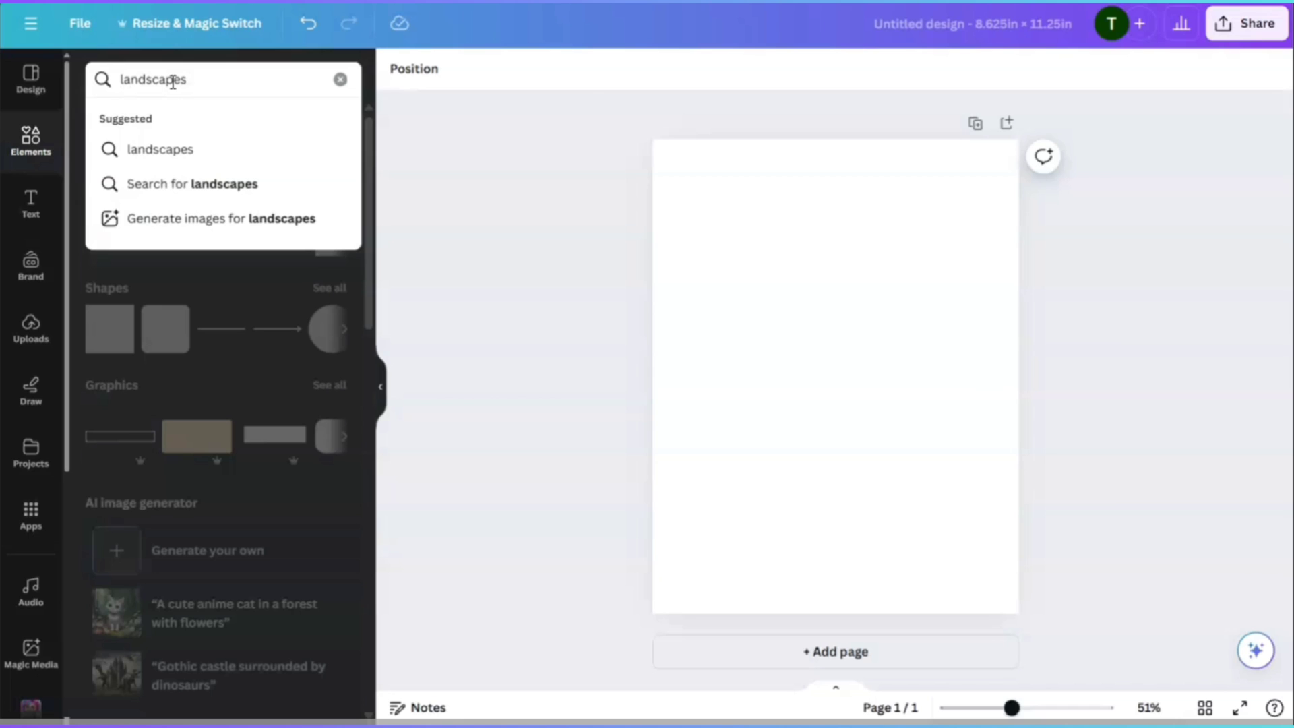
pyautogui.write('backgrounds')
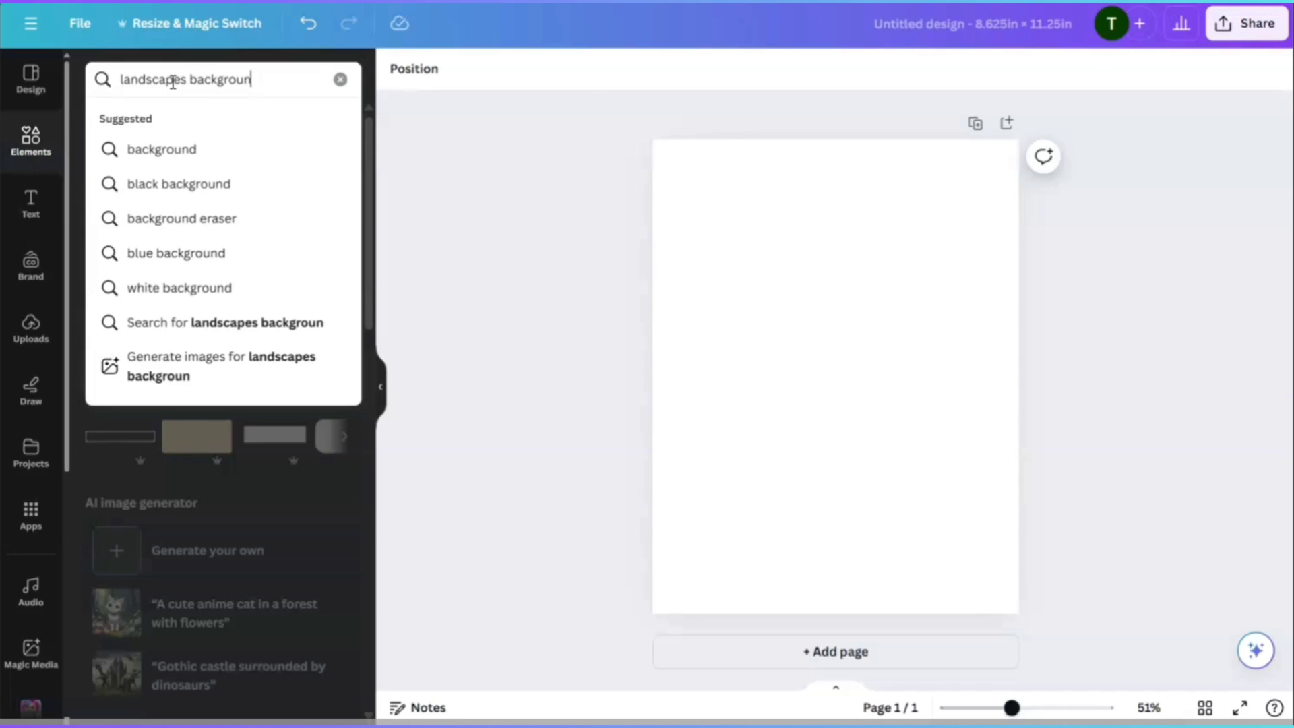
pyautogui.press('Return')
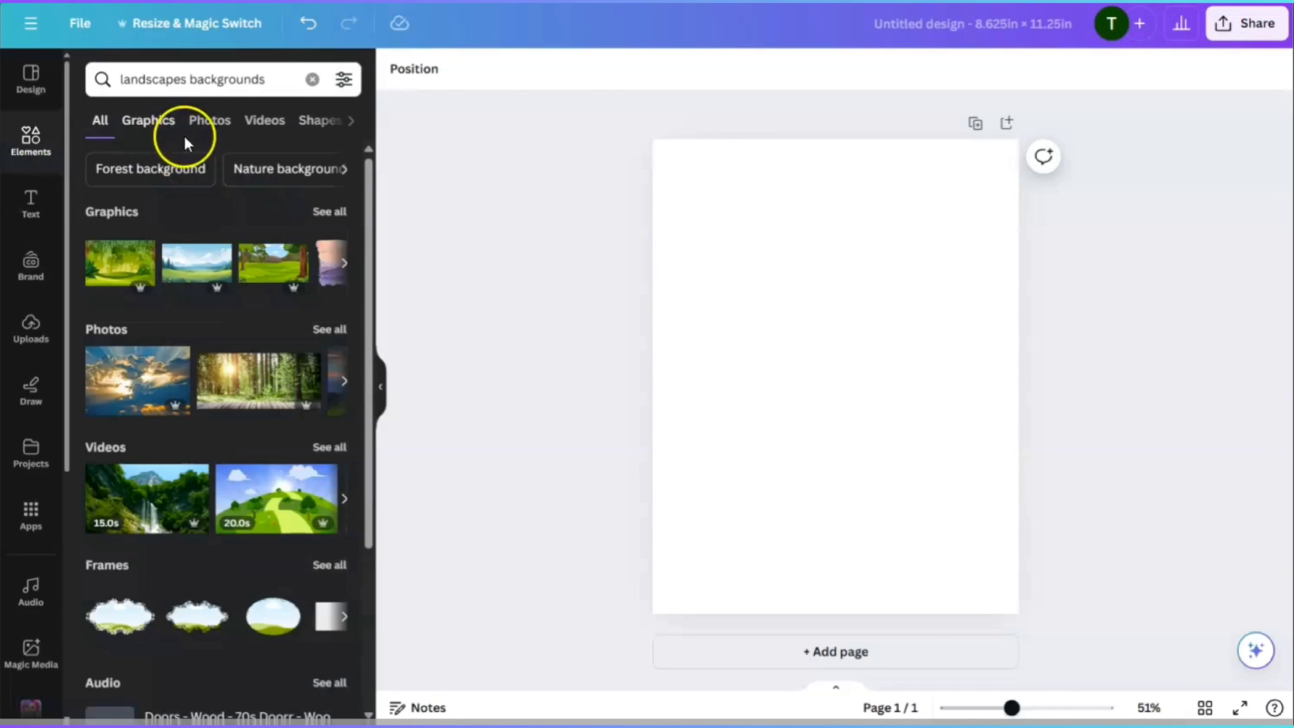
pyautogui.click(330, 213)
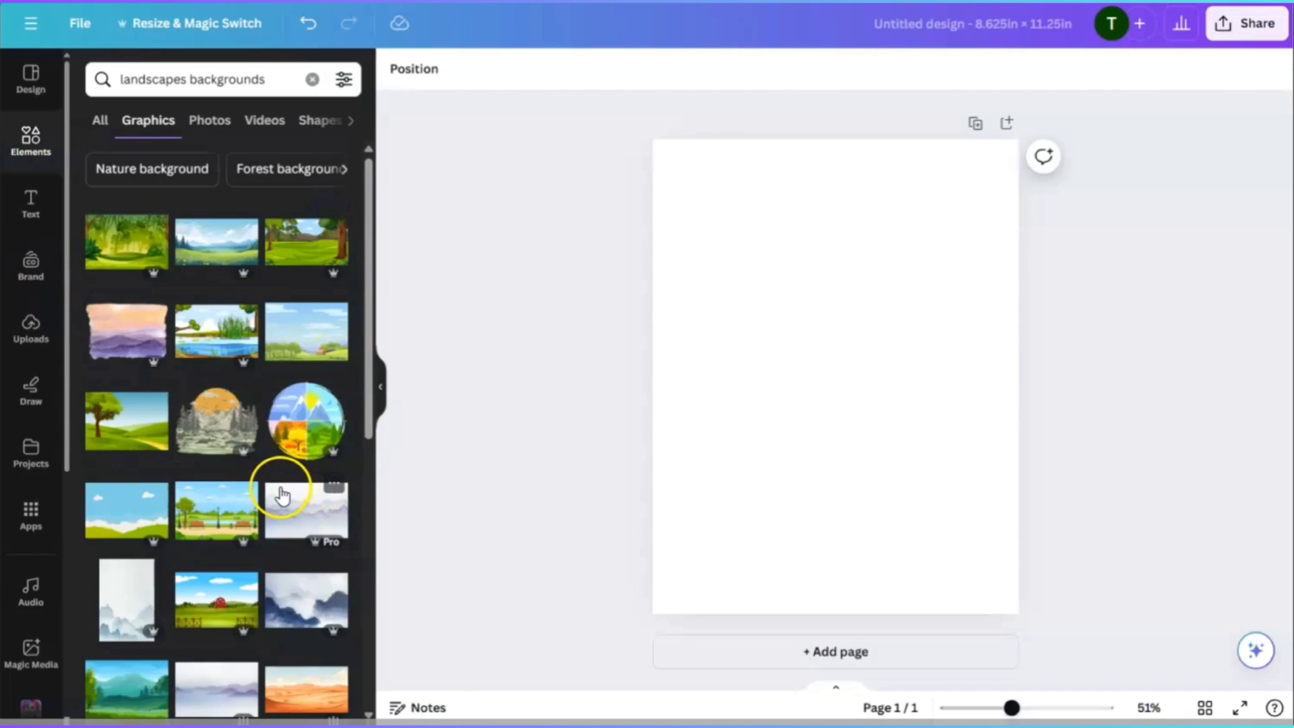
pyautogui.scroll(-4, 281, 495)
pyautogui.scroll(-2, 222, 485)
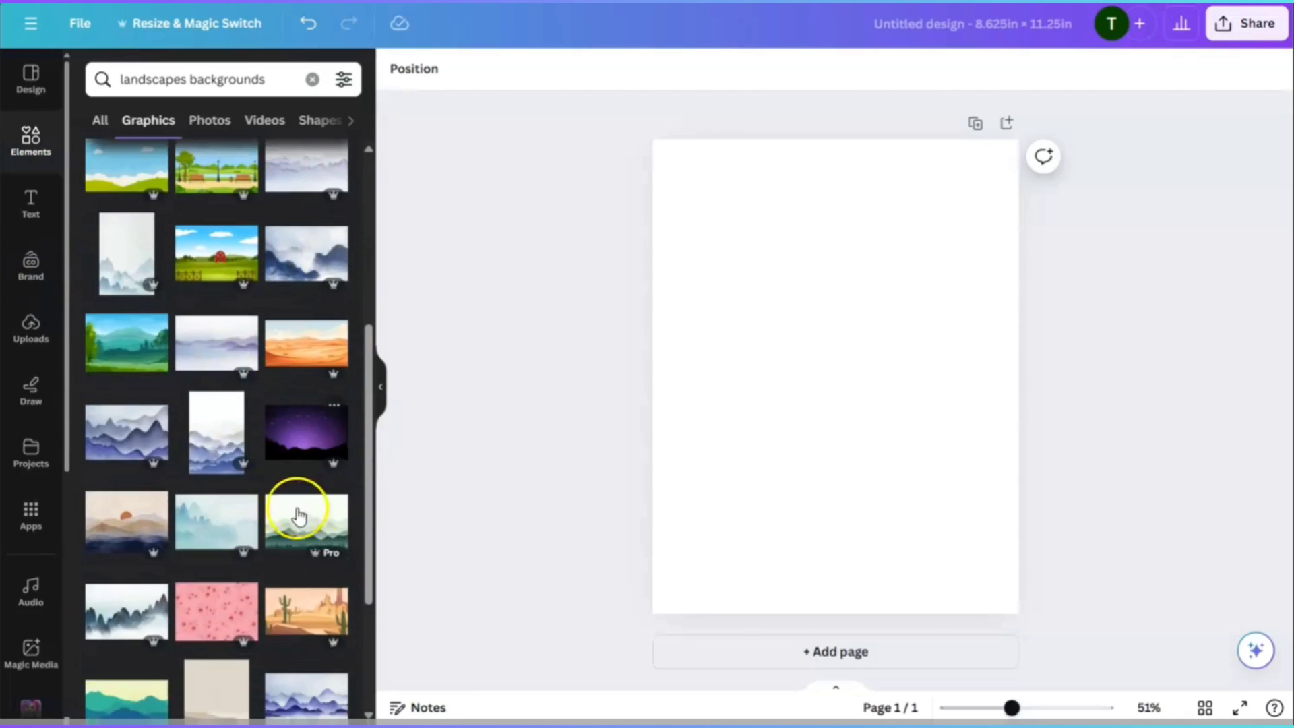
pyautogui.scroll(-3, 300, 586)
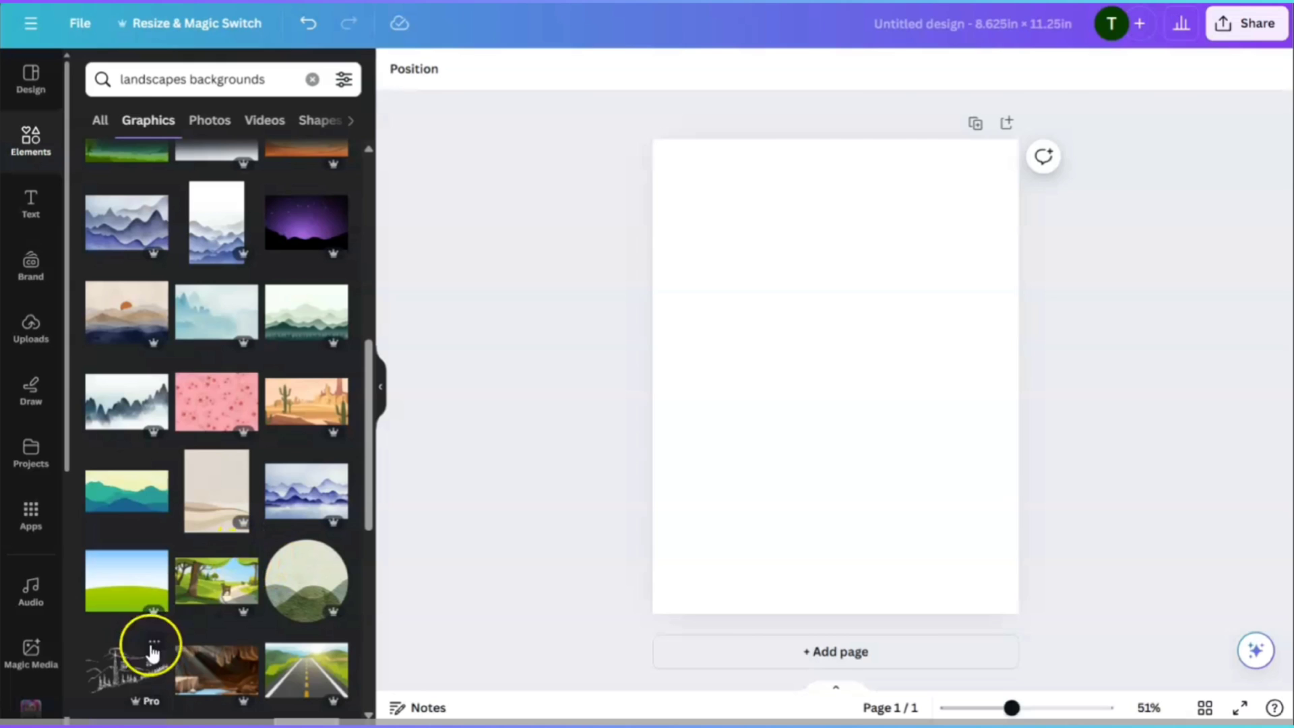
pyautogui.click(191, 593)
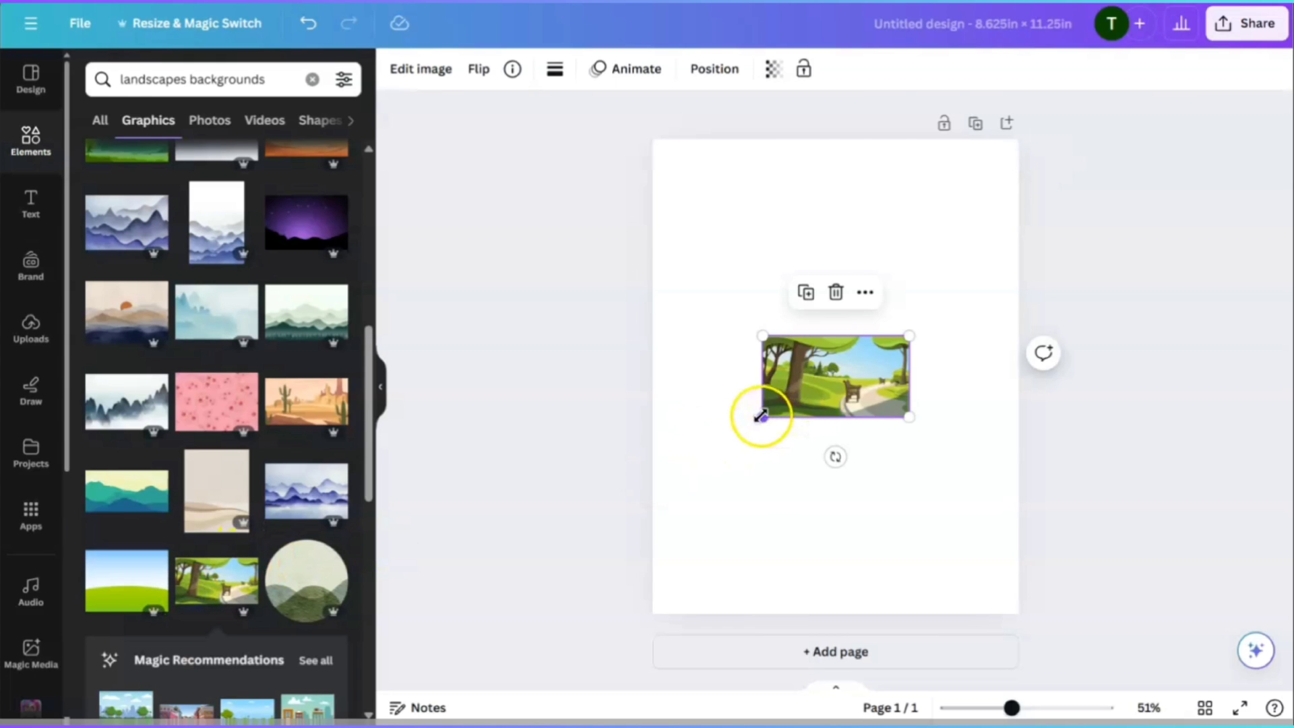
pyautogui.moveTo(761, 416); pyautogui.dragTo(378, 627)
pyautogui.moveTo(851, 518); pyautogui.dragTo(1125, 318)
pyautogui.moveTo(655, 438); pyautogui.dragTo(389, 711)
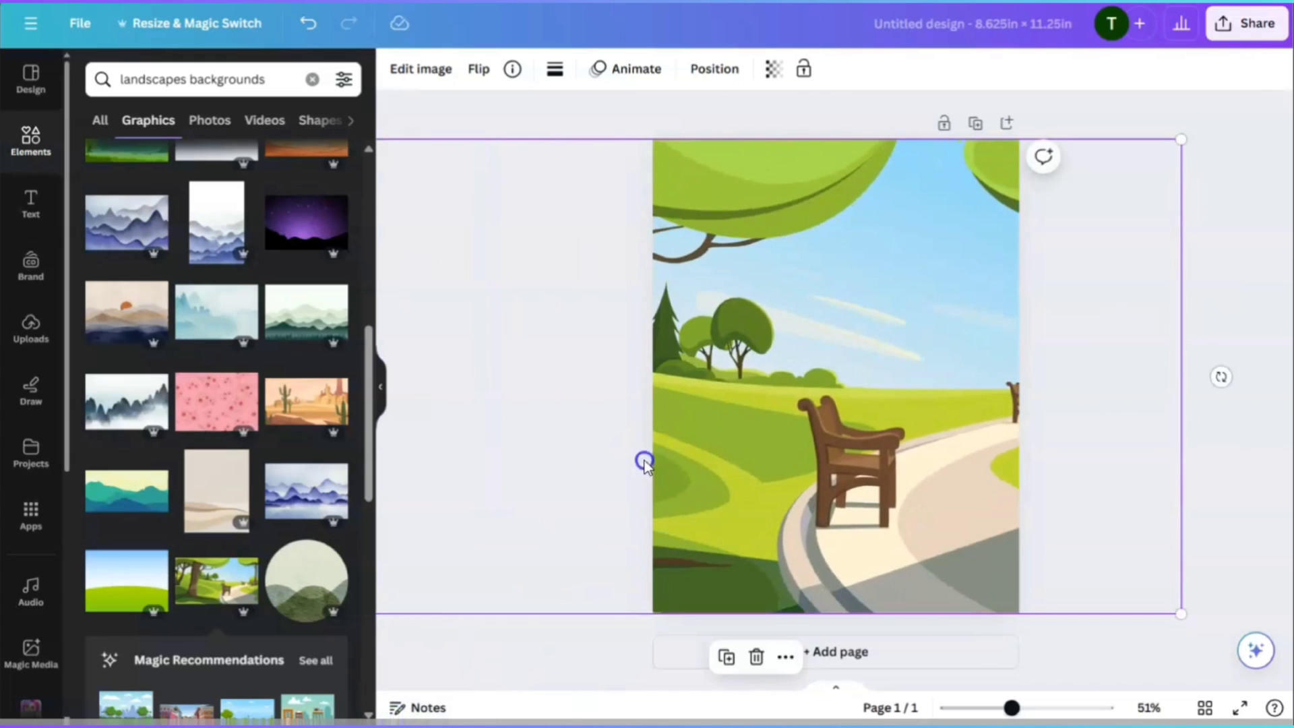
pyautogui.moveTo(690, 452); pyautogui.dragTo(856, 475)
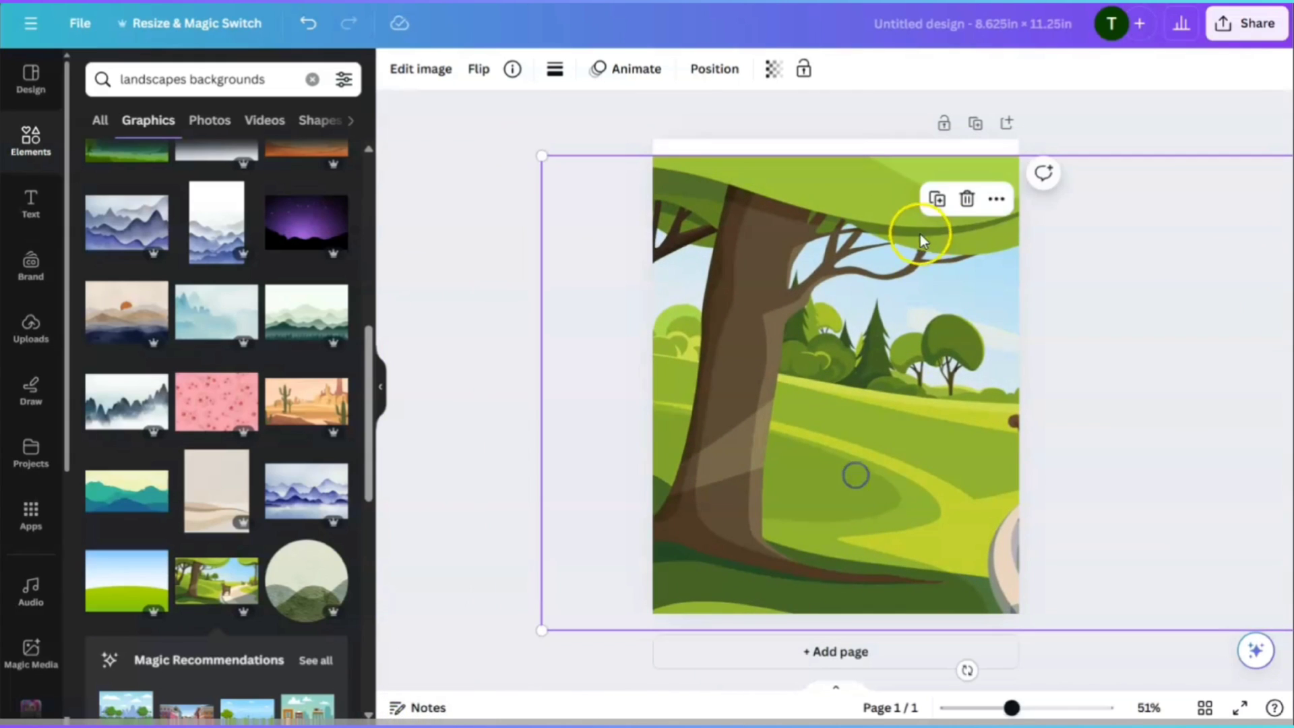
pyautogui.click(967, 198)
# Step: Add the cartoon town street graphic and enlarge it to cover the whole page
pyautogui.scroll(-5, 291, 532)
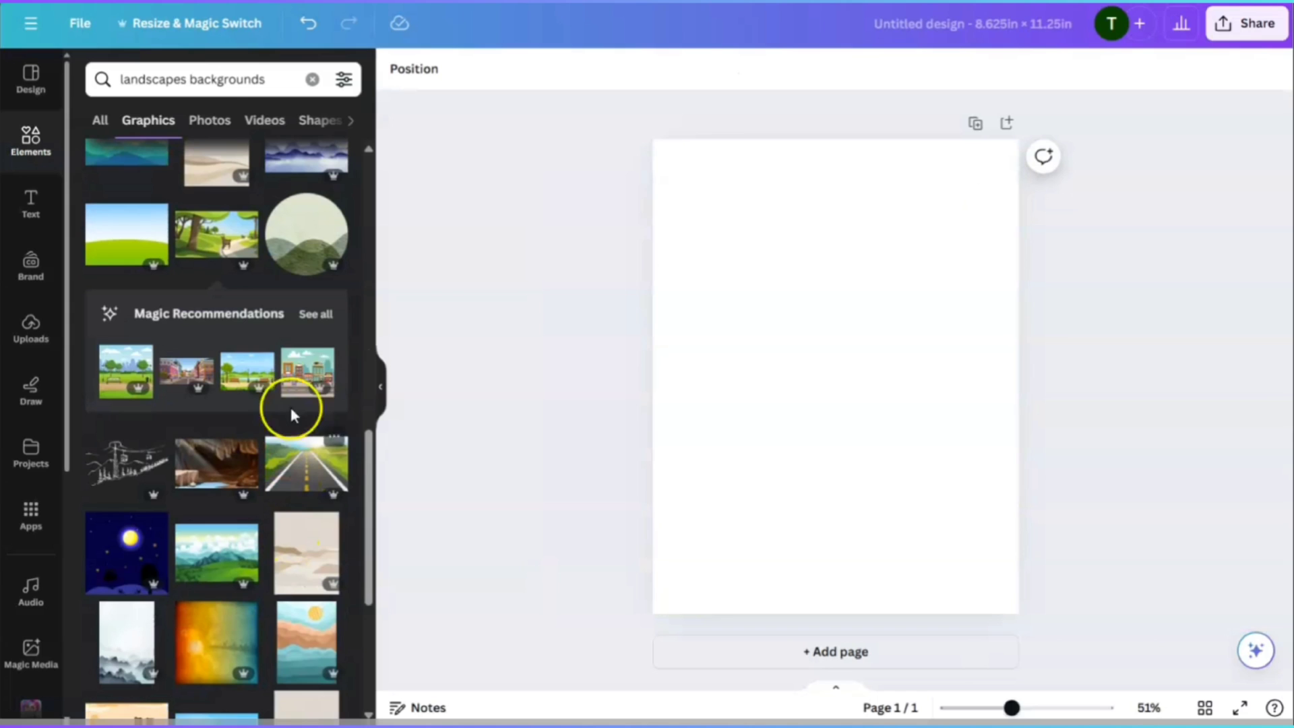
pyautogui.click(294, 377)
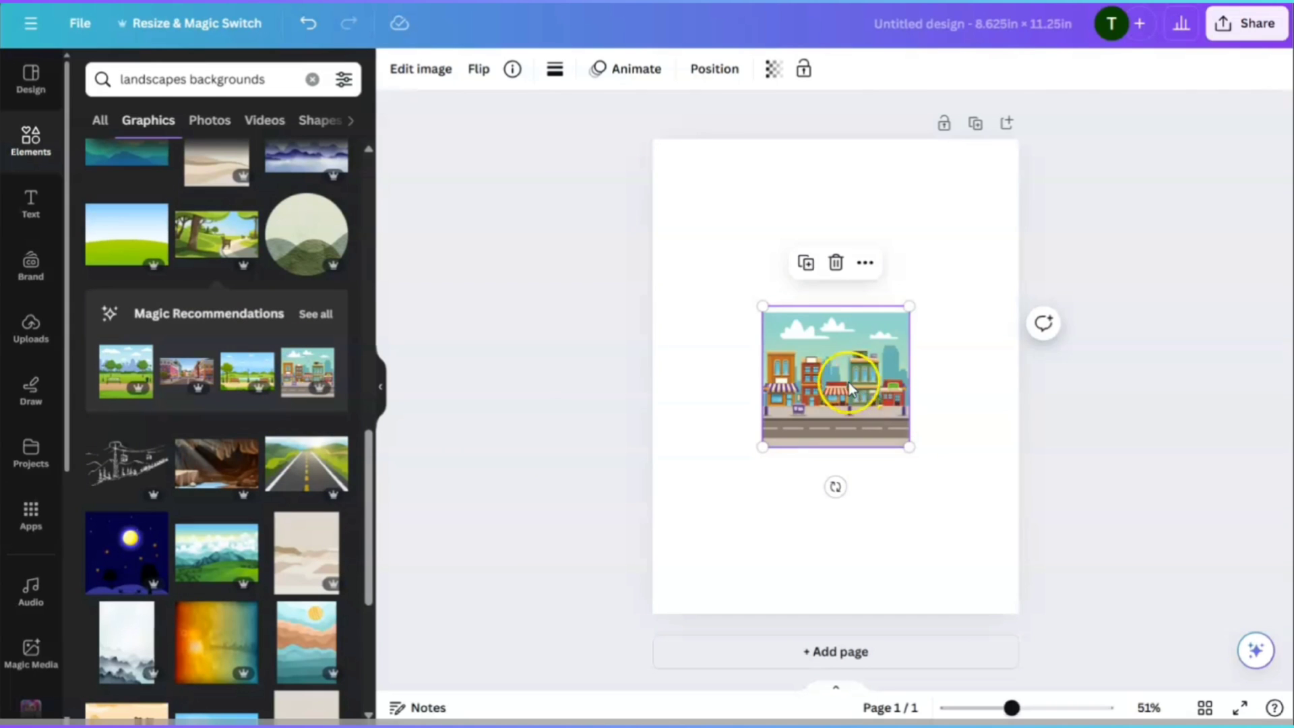
pyautogui.moveTo(841, 377); pyautogui.dragTo(720, 212)
pyautogui.moveTo(783, 280); pyautogui.dragTo(1106, 647)
pyautogui.moveTo(973, 541); pyautogui.dragTo(932, 541)
pyautogui.click(1172, 554)
pyautogui.click(1014, 163)
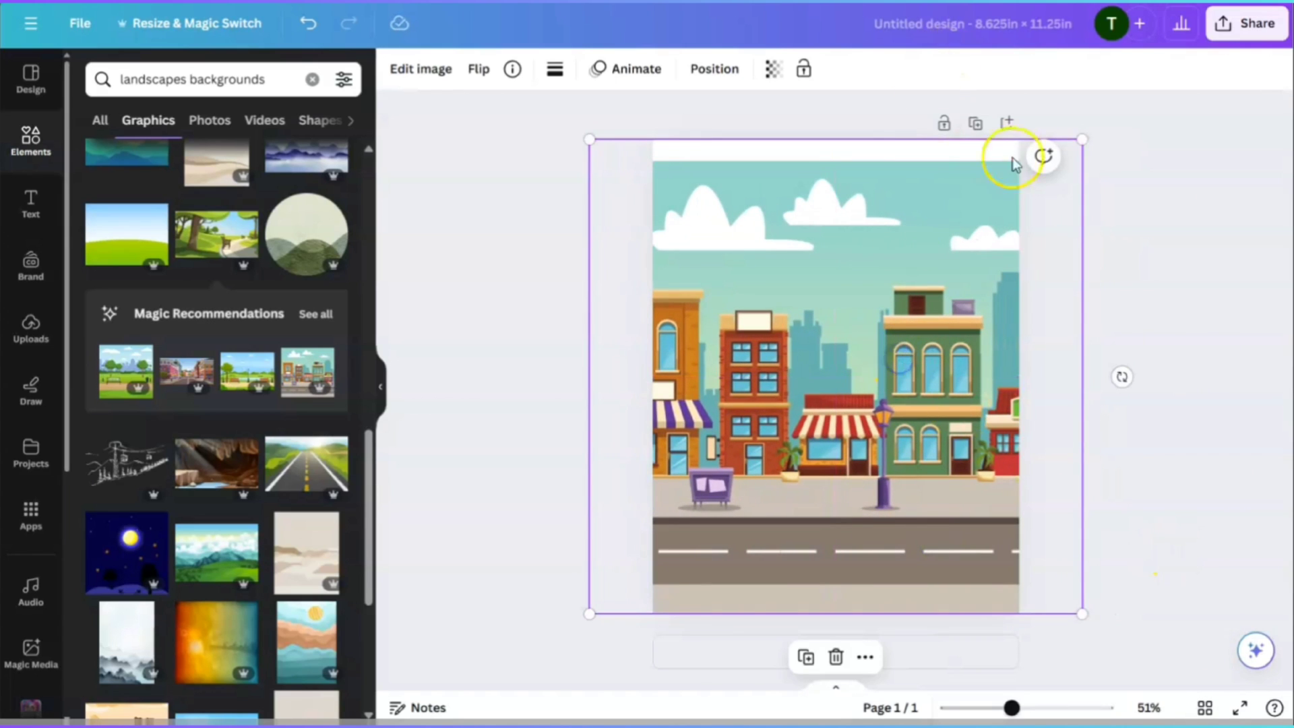
pyautogui.moveTo(1086, 137); pyautogui.dragTo(1106, 115)
pyautogui.click(1166, 442)
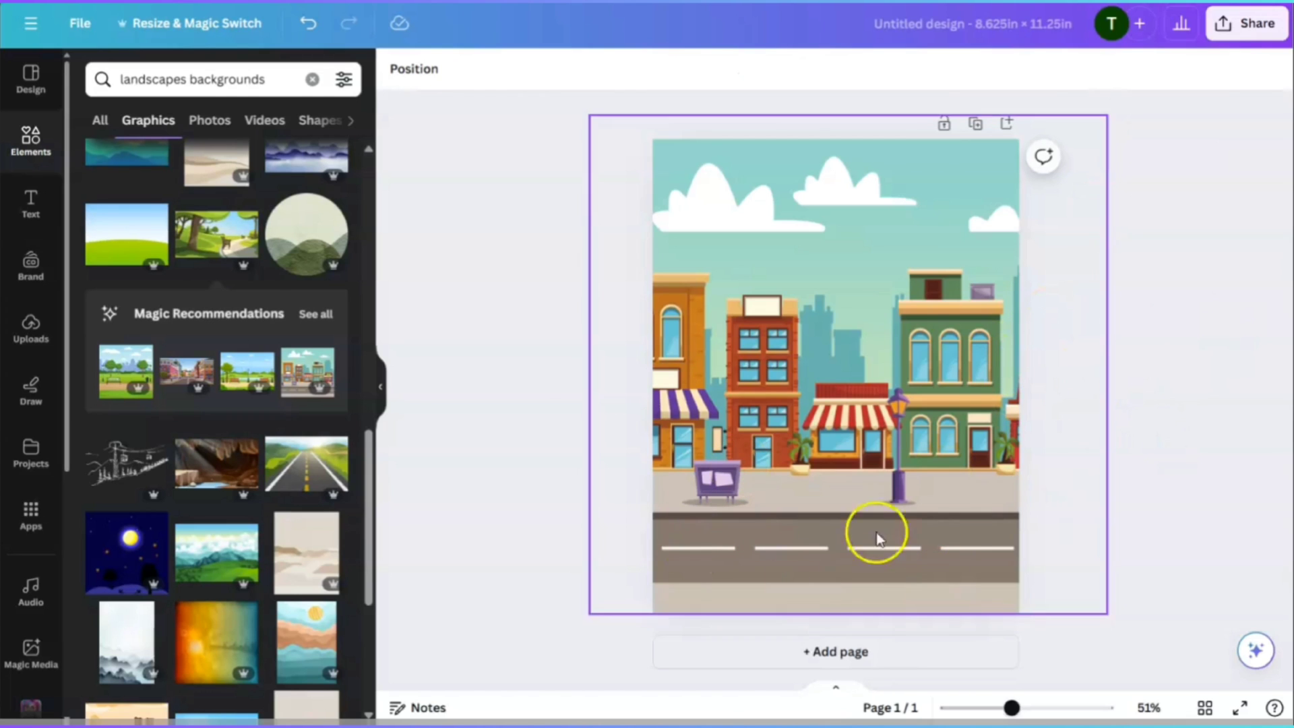
# Step: Search 'walking dog' and place a shrunken woman walking a dog on the right sidewalk
pyautogui.click(289, 79)
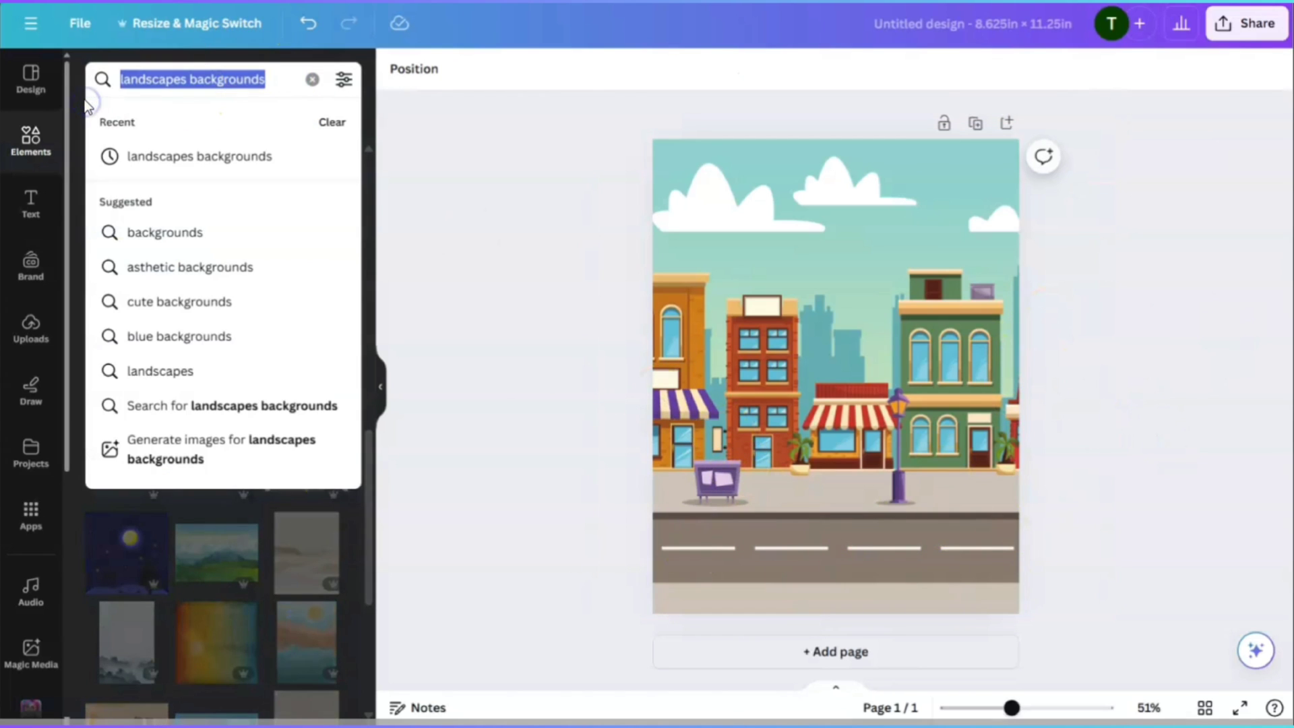
pyautogui.write('walking do')
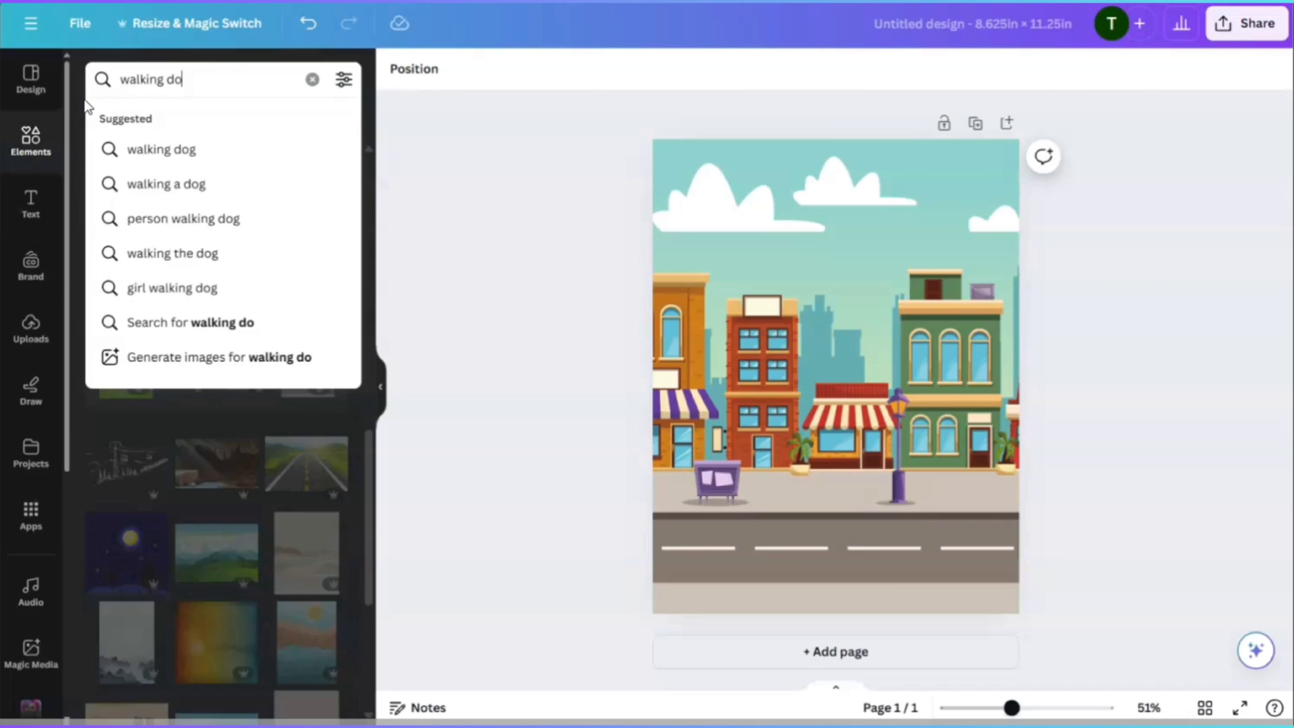
pyautogui.write('g')
pyautogui.press('Return')
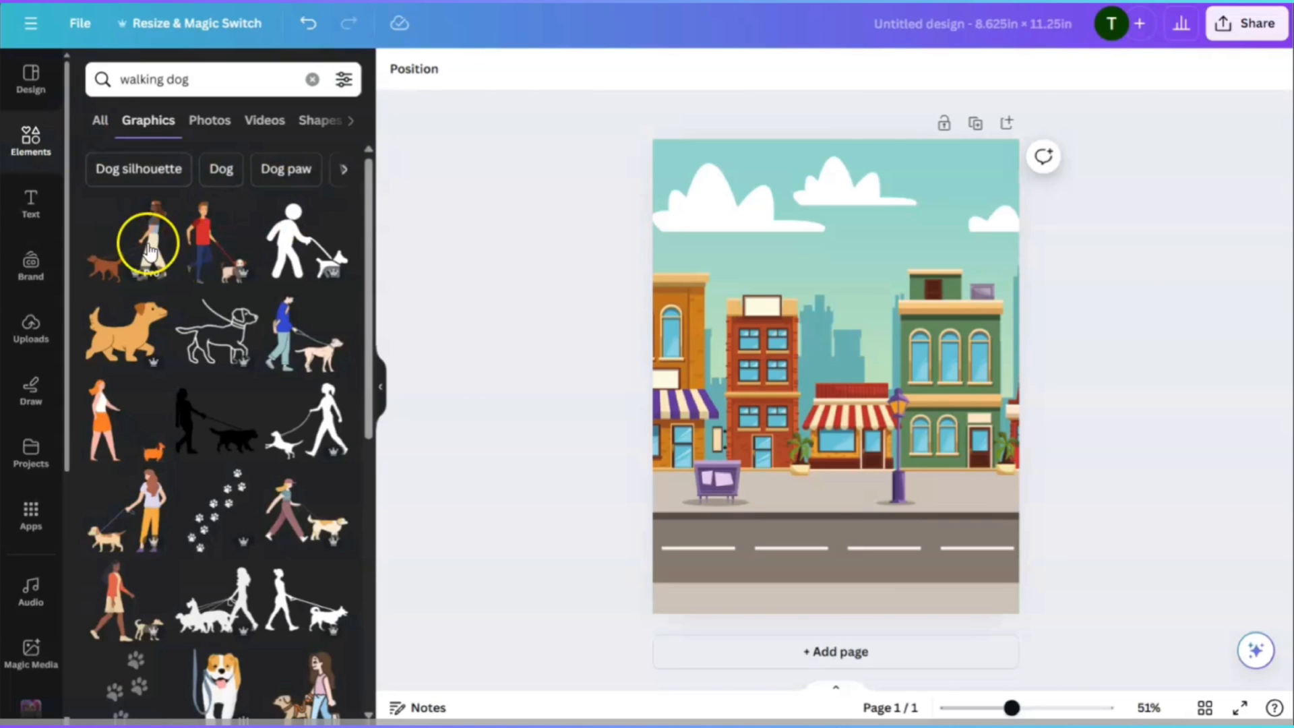
pyautogui.click(149, 253)
pyautogui.moveTo(785, 370); pyautogui.dragTo(942, 425)
pyautogui.moveTo(995, 376); pyautogui.dragTo(965, 460)
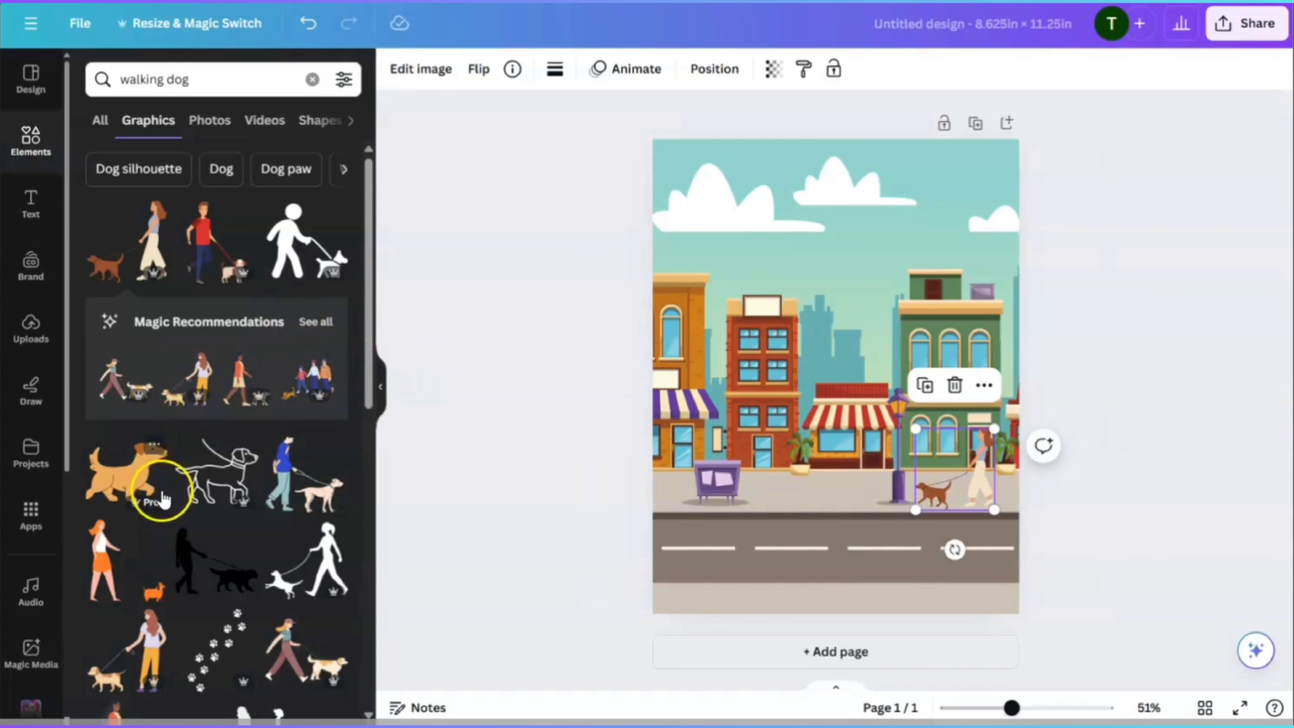
# Step: Add a man walking a dog, shrink it and set it on the left sidewalk
pyautogui.click(203, 233)
pyautogui.moveTo(905, 282); pyautogui.dragTo(842, 362)
pyautogui.moveTo(782, 392); pyautogui.dragTo(773, 432)
pyautogui.scroll(-6, 216, 512)
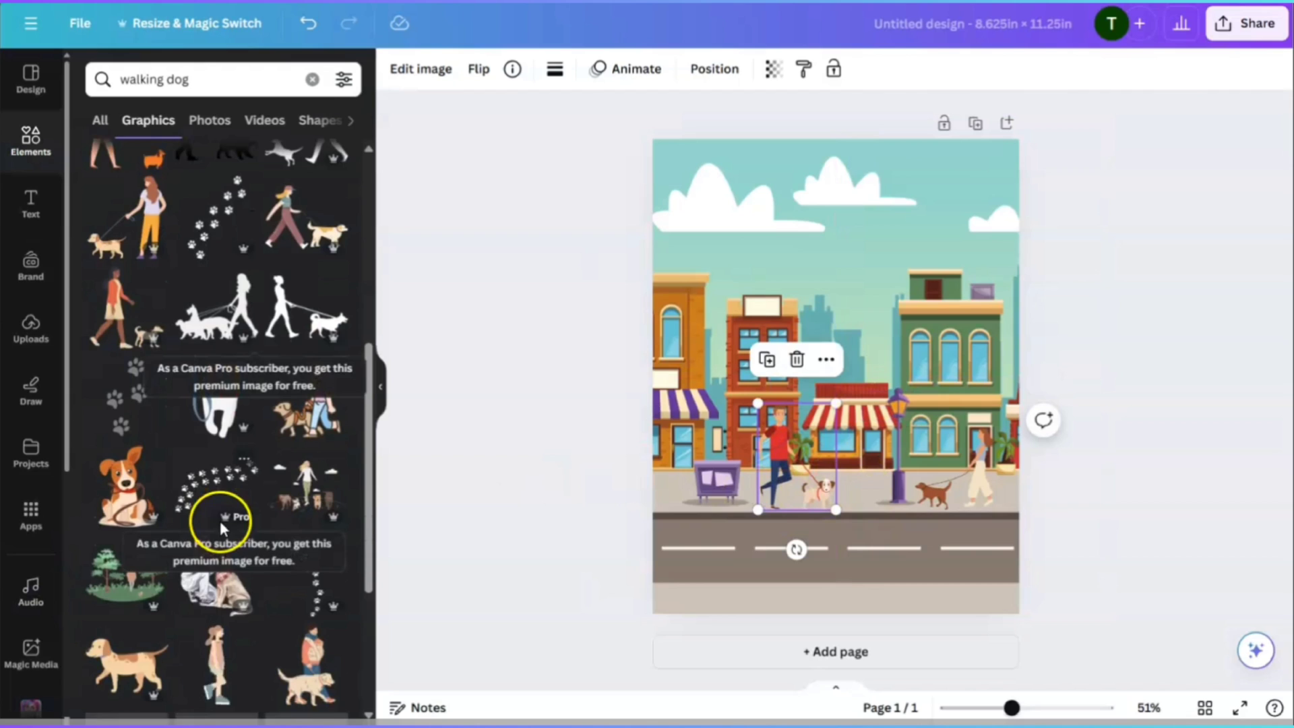
pyautogui.scroll(-4, 202, 498)
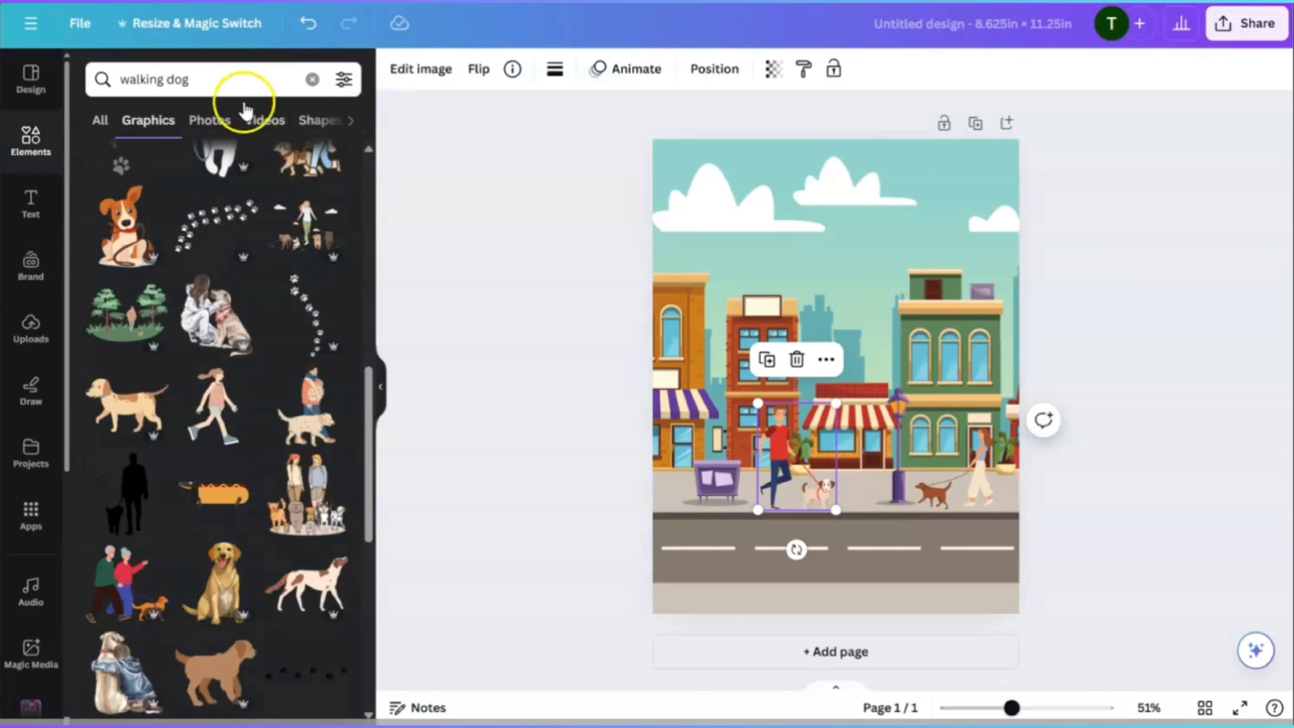
# Step: Search for airplane graphics and place a small blue airplane in the sky
pyautogui.click(212, 79)
pyautogui.hotkey('ctrl', 'a')
pyautogui.write('ar')
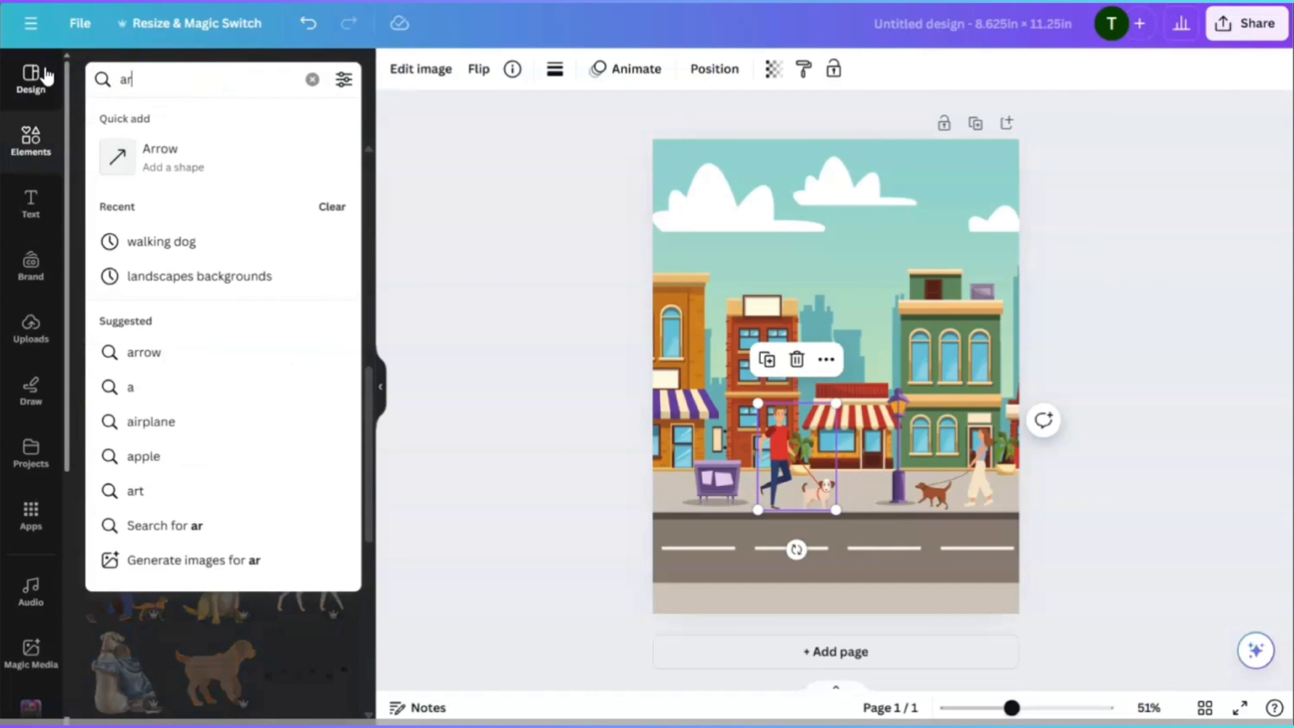
pyautogui.write('iplane')
pyautogui.press('Return')
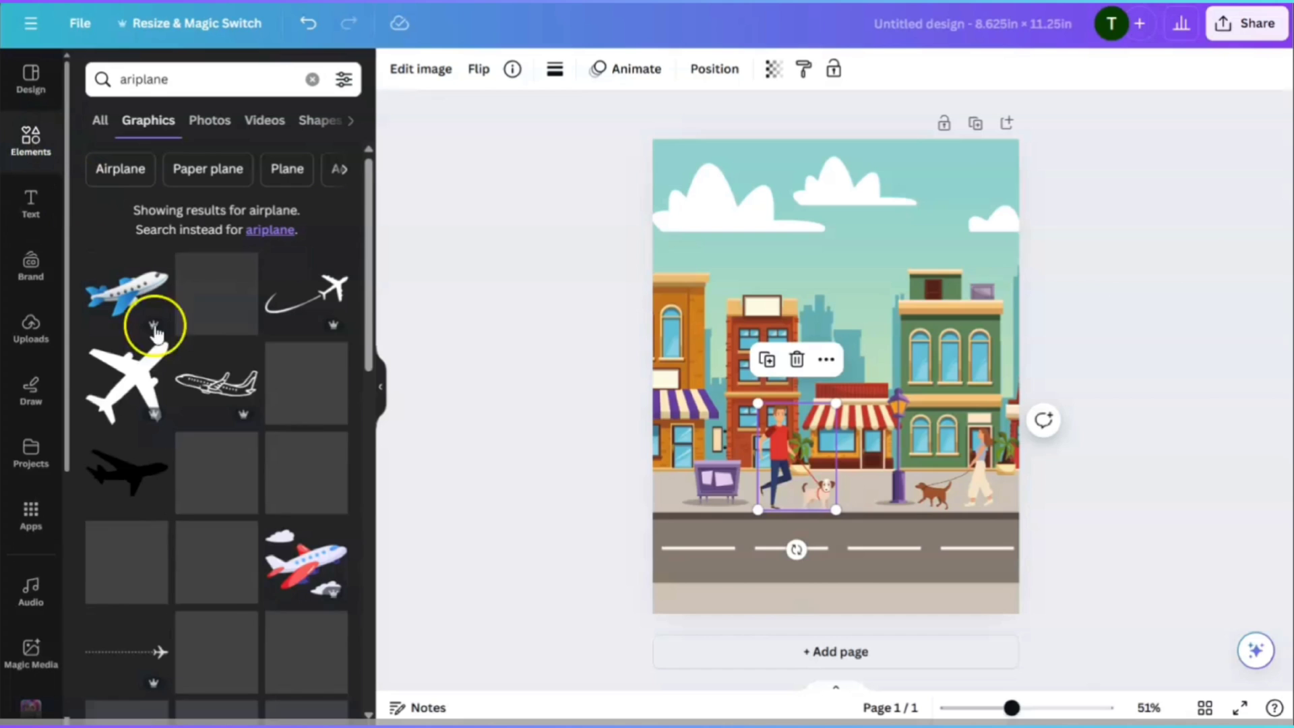
pyautogui.click(127, 296)
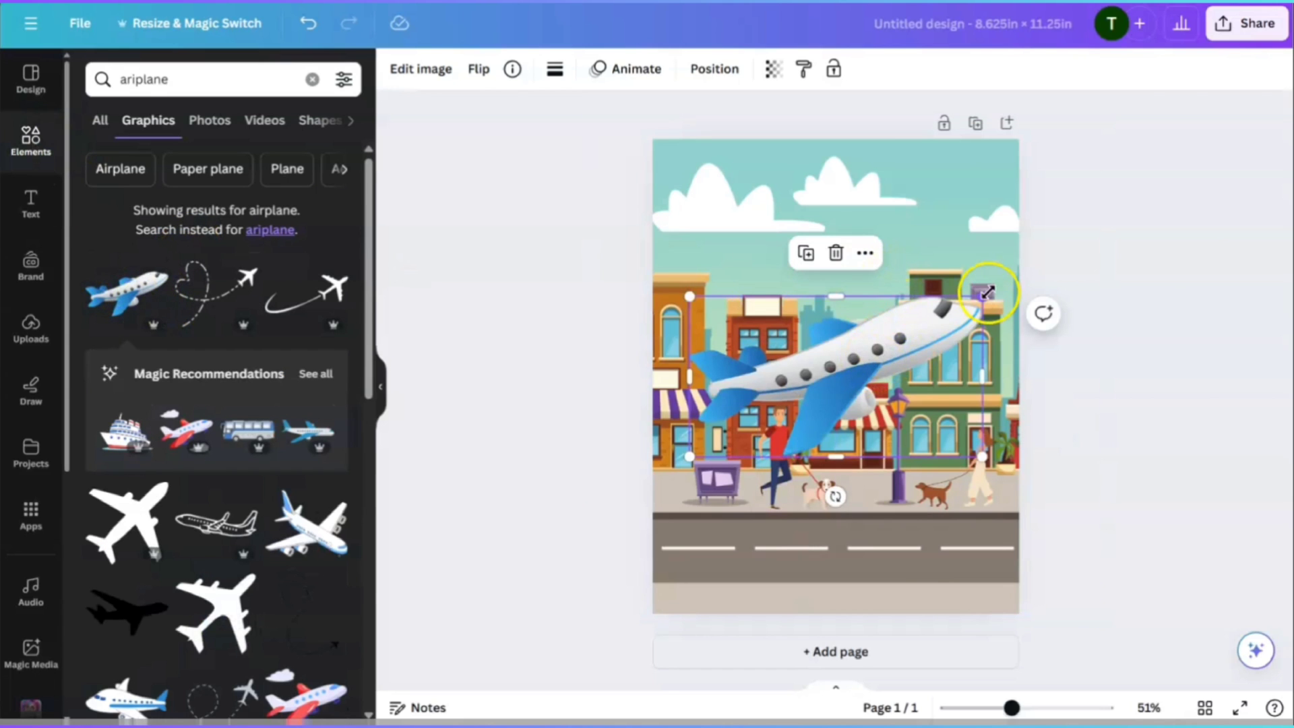
pyautogui.moveTo(987, 293); pyautogui.dragTo(957, 187)
# Step: Search 'birds' and perch a small blue bird atop the left orange building
pyautogui.click(203, 80)
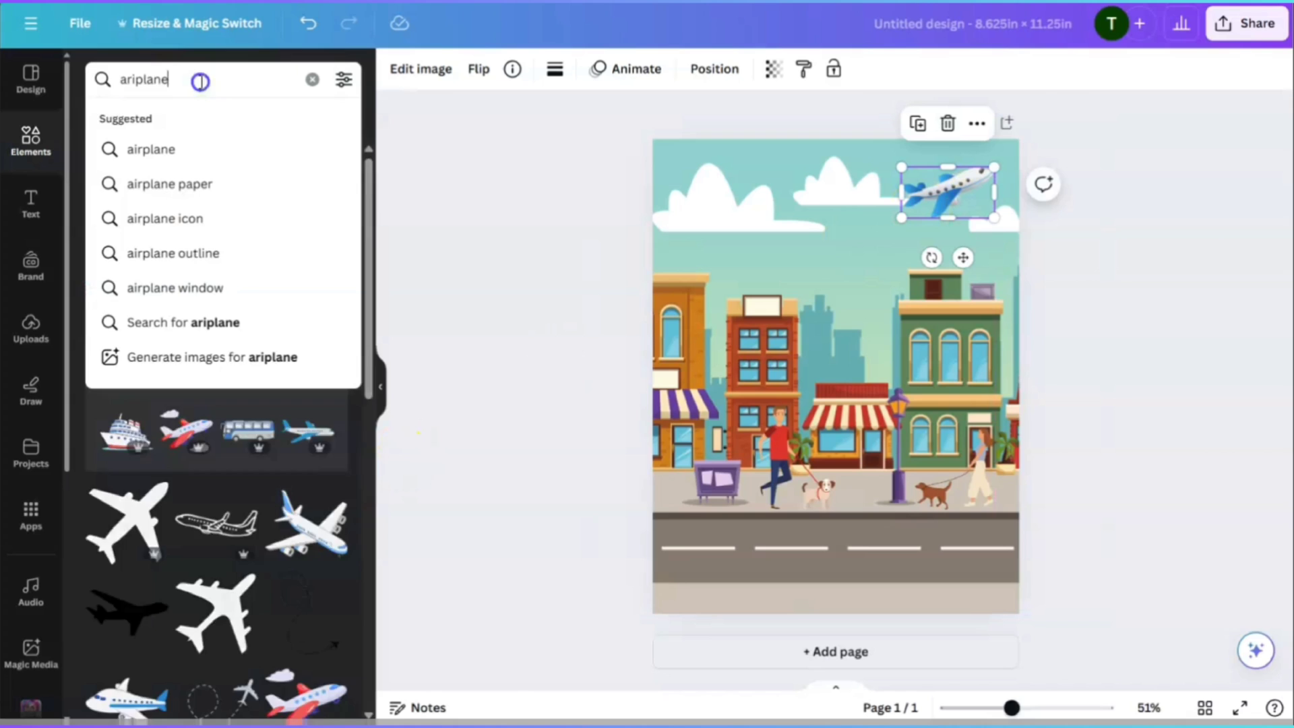
pyautogui.moveTo(202, 79); pyautogui.dragTo(101, 80)
pyautogui.write('birds')
pyautogui.press('Return')
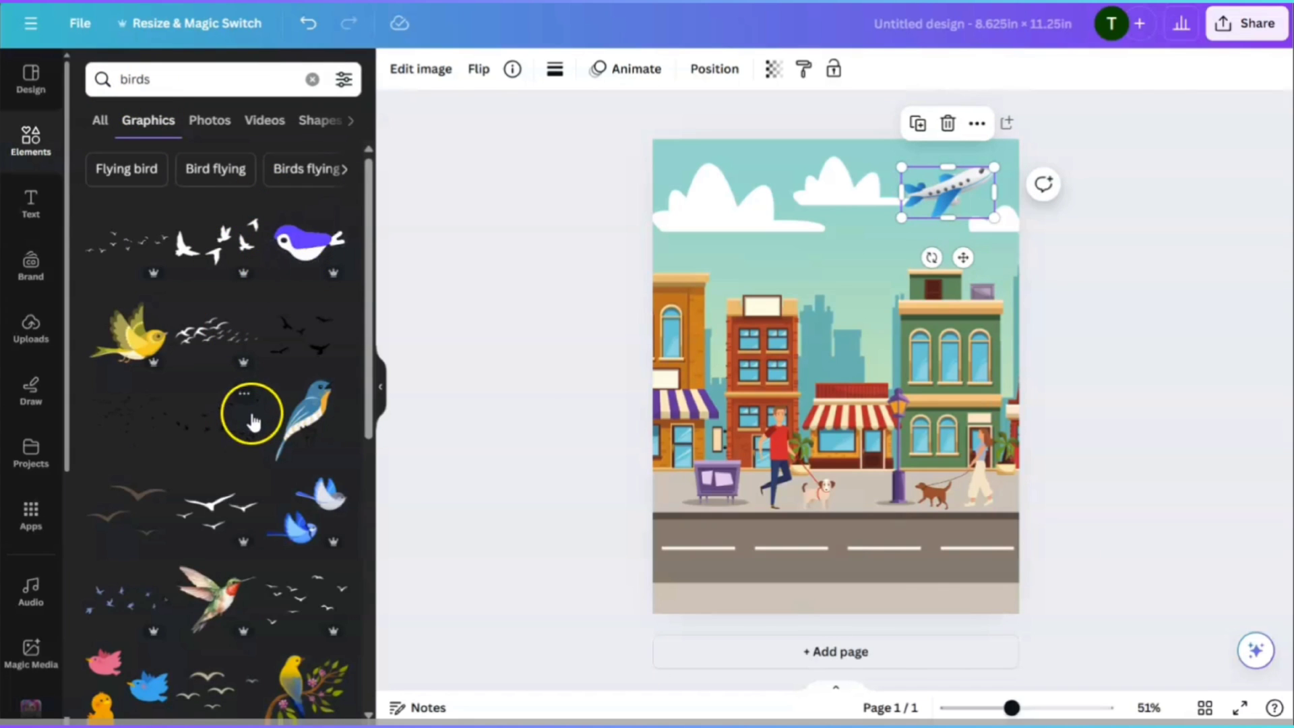
pyautogui.click(304, 411)
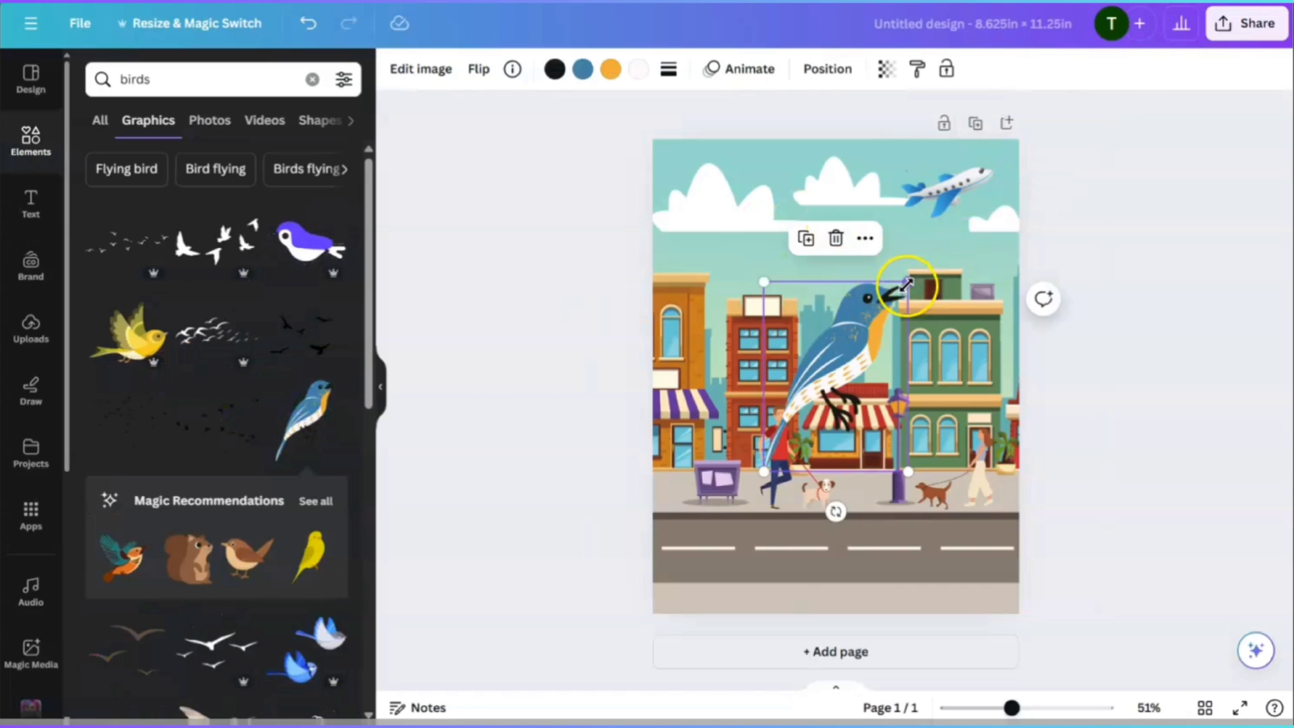
pyautogui.moveTo(903, 289); pyautogui.dragTo(795, 433)
pyautogui.moveTo(795, 510); pyautogui.dragTo(690, 324)
pyautogui.scroll(-6, 202, 438)
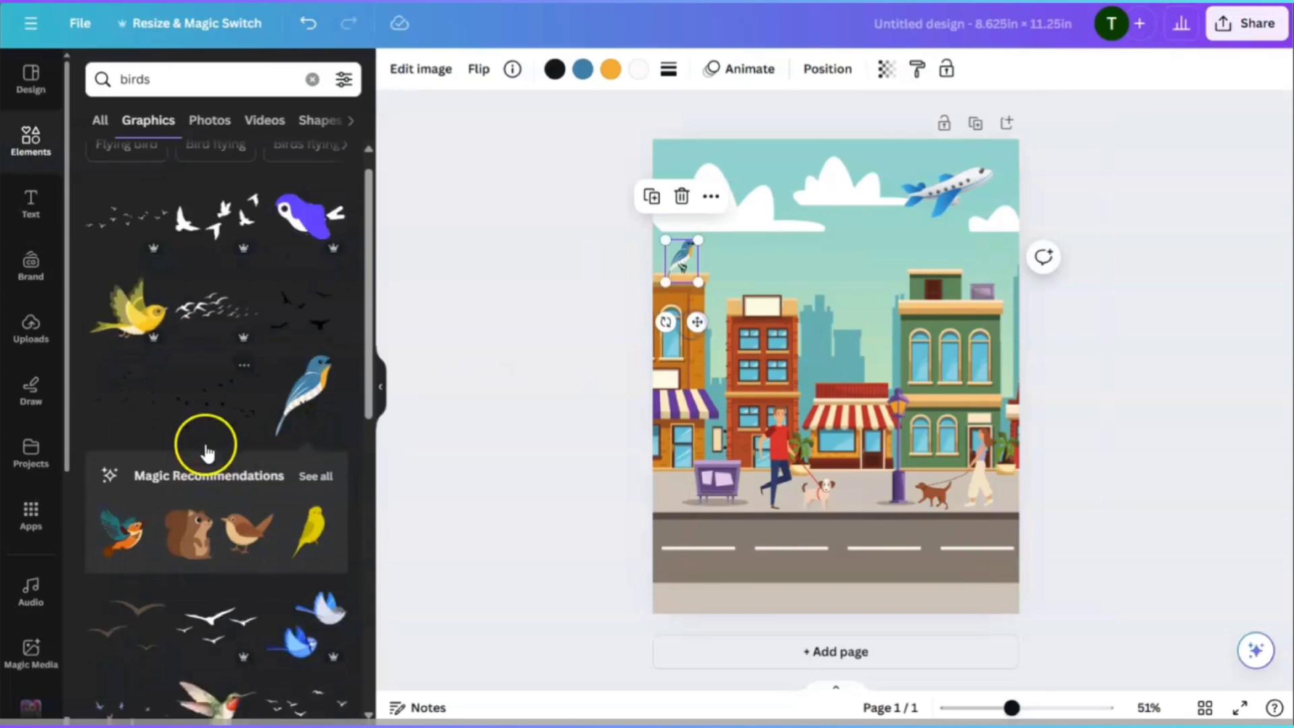
pyautogui.scroll(4, 202, 438)
# Step: Add a small kingfisher, flip it horizontally and fly it below the airplane
pyautogui.click(130, 394)
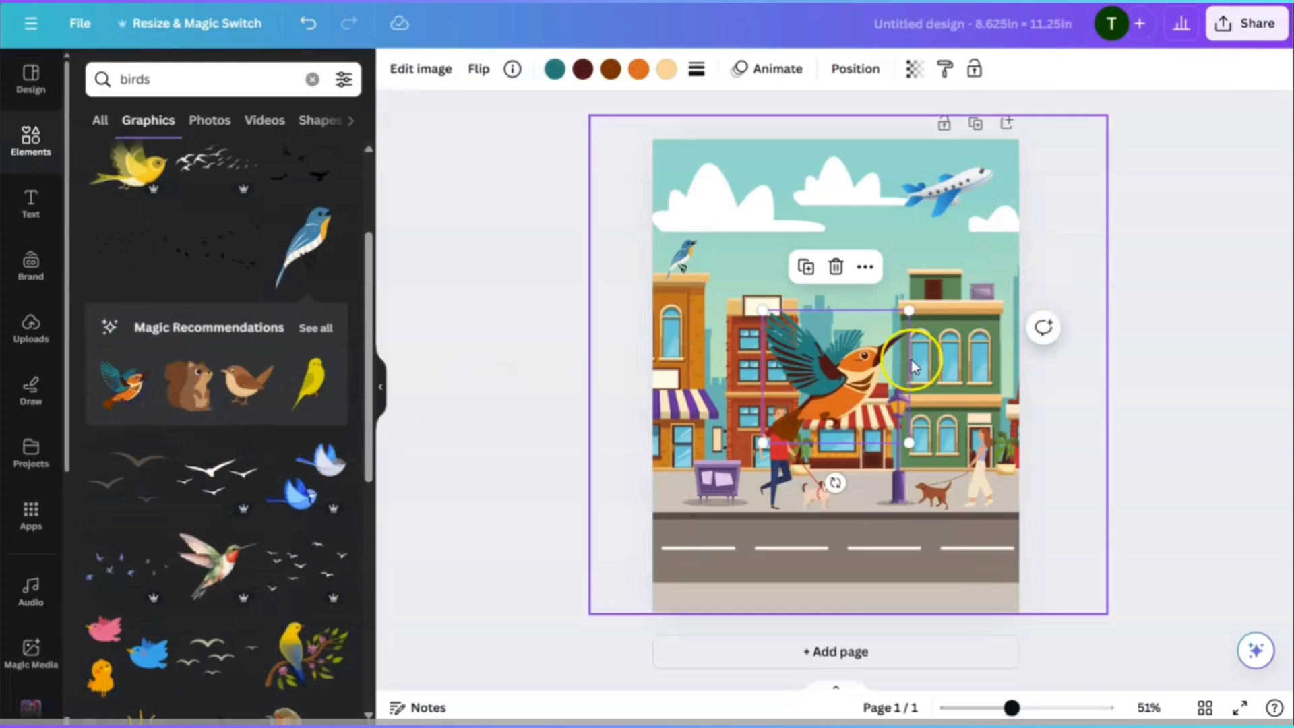
pyautogui.moveTo(903, 313); pyautogui.dragTo(907, 240)
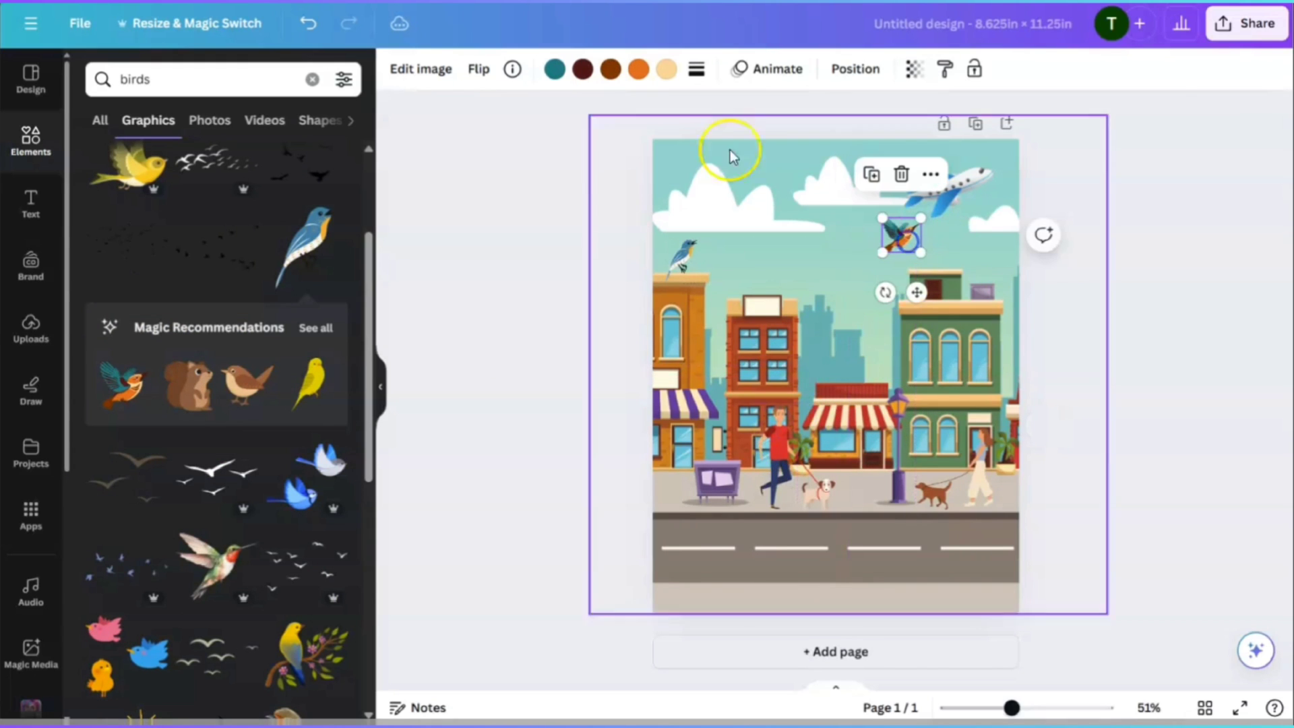
pyautogui.click(478, 70)
pyautogui.click(512, 113)
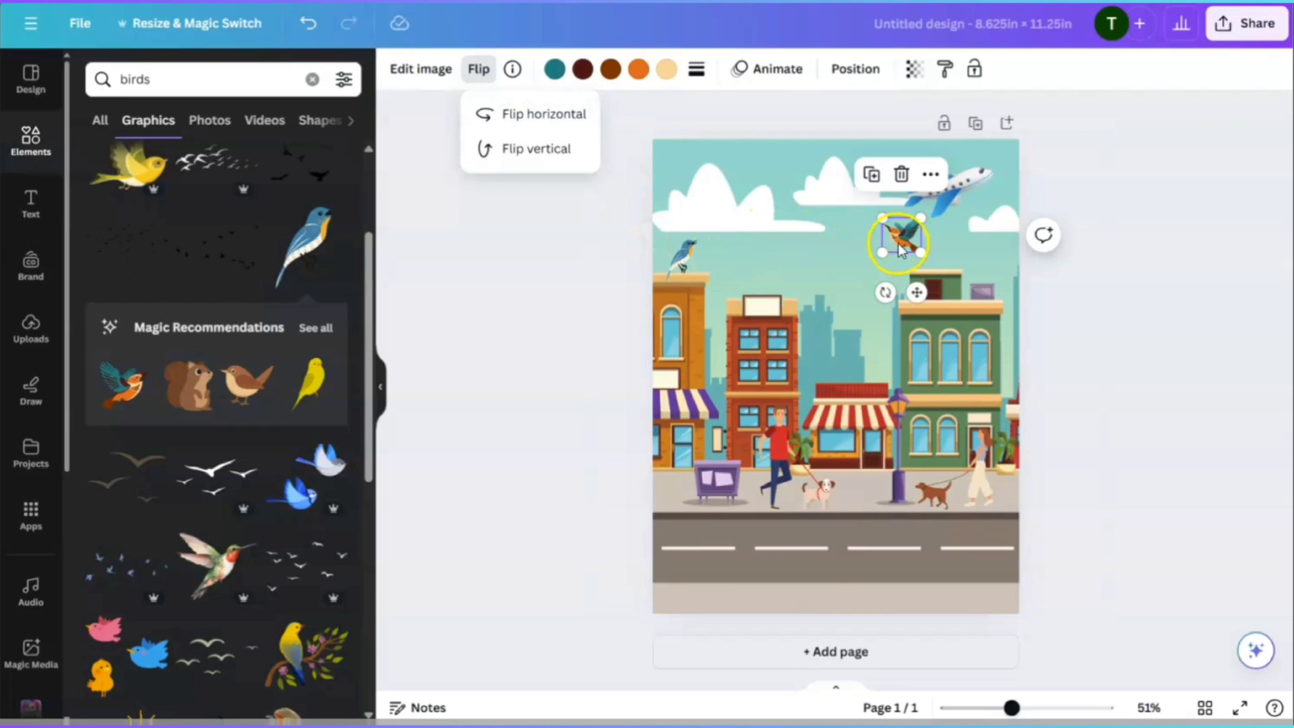
pyautogui.moveTo(901, 249); pyautogui.dragTo(904, 233)
pyautogui.click(1118, 277)
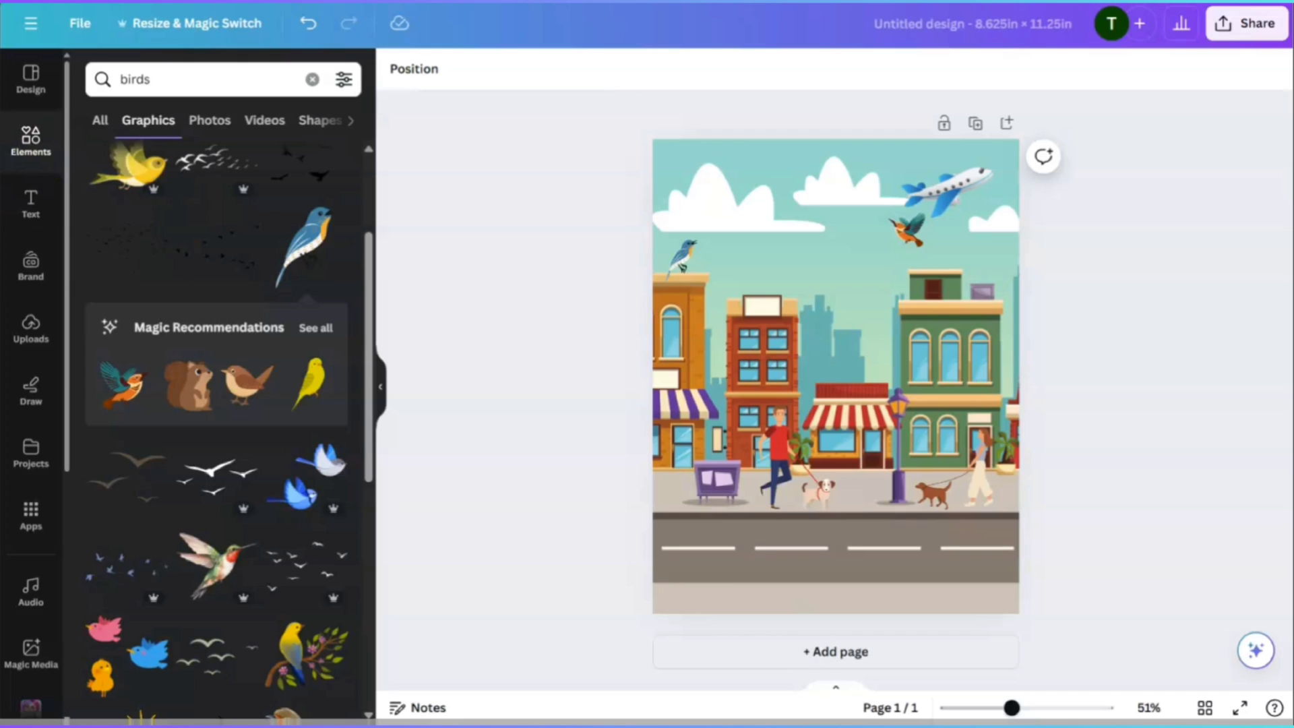
pyautogui.click(29, 202)
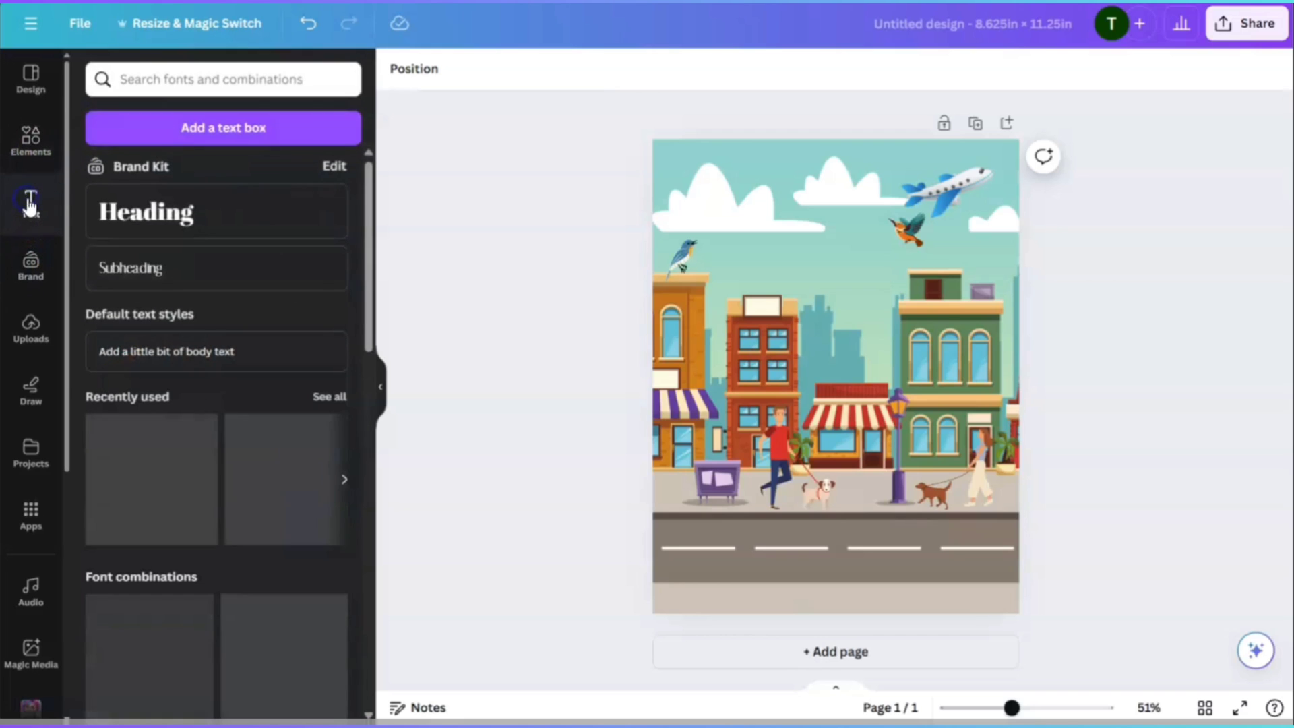
# Step: Add the subheading 'Search and find all the birds in this page' below the sky in Marykate font
pyautogui.click(162, 276)
pyautogui.moveTo(855, 387); pyautogui.dragTo(799, 301)
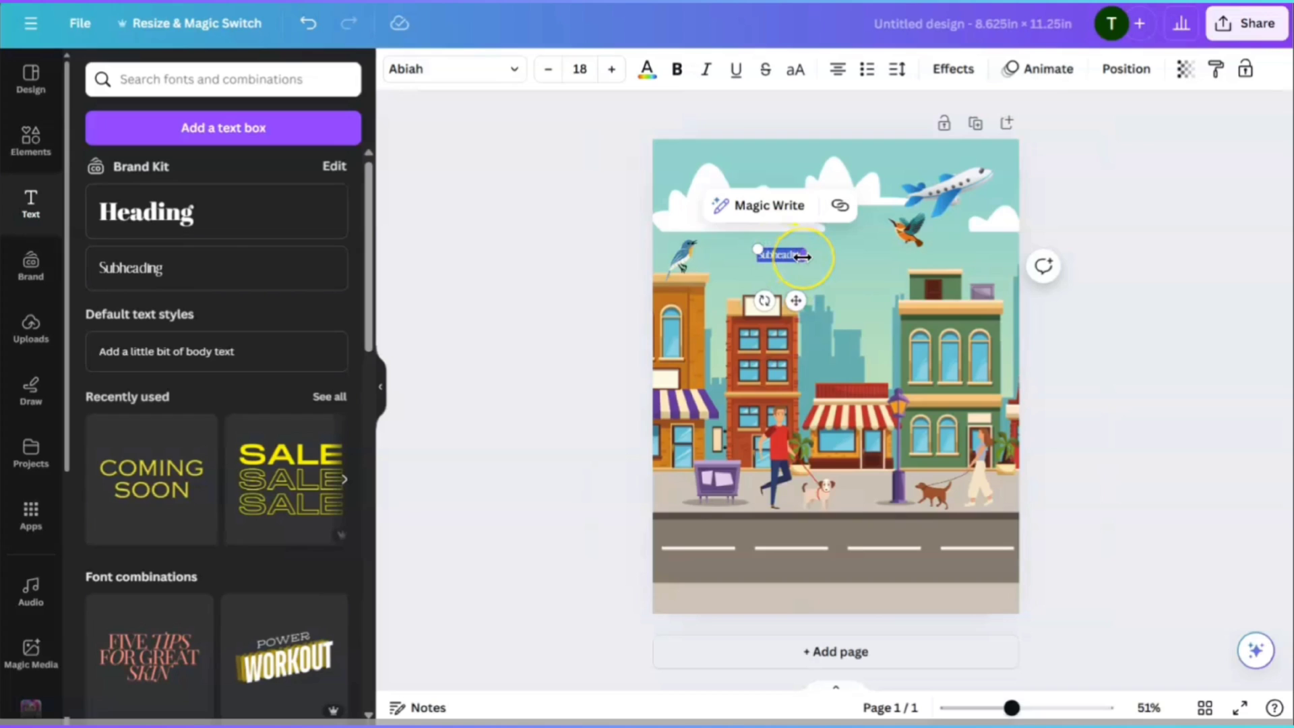
pyautogui.write('Search and find all the birds in this page')
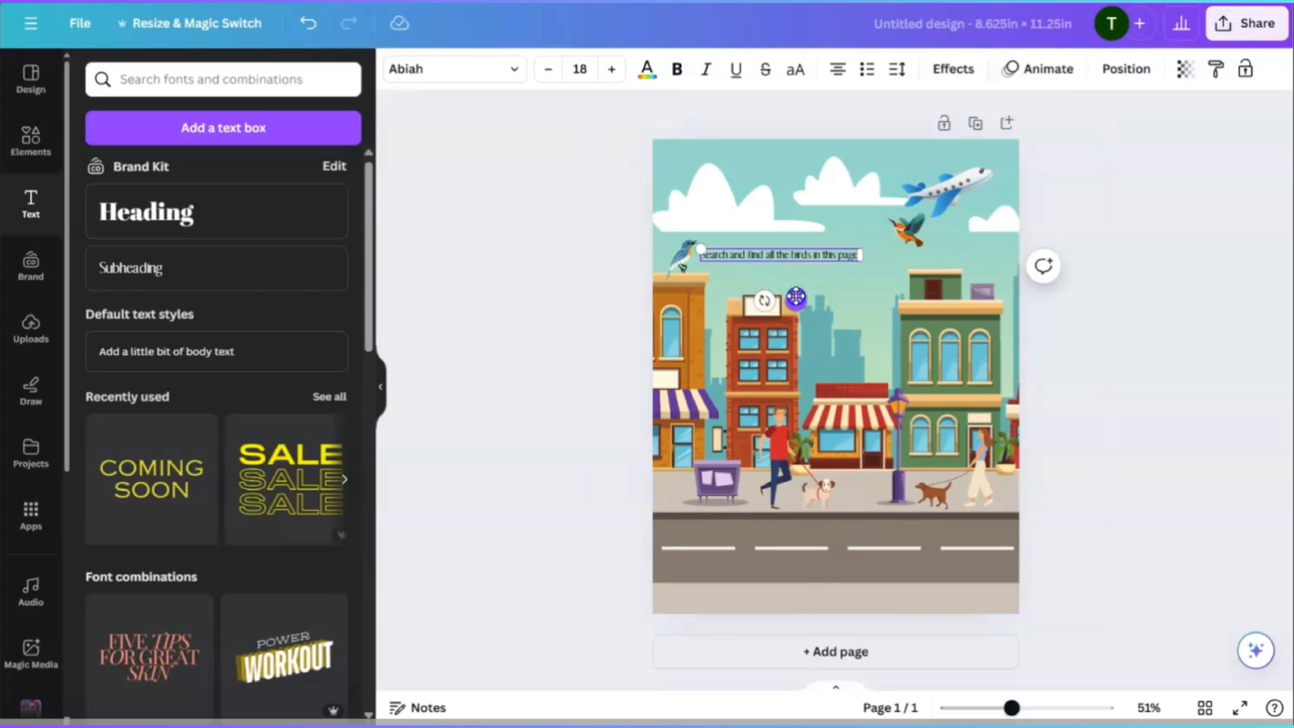
pyautogui.moveTo(796, 300); pyautogui.dragTo(824, 306)
pyautogui.click(519, 68)
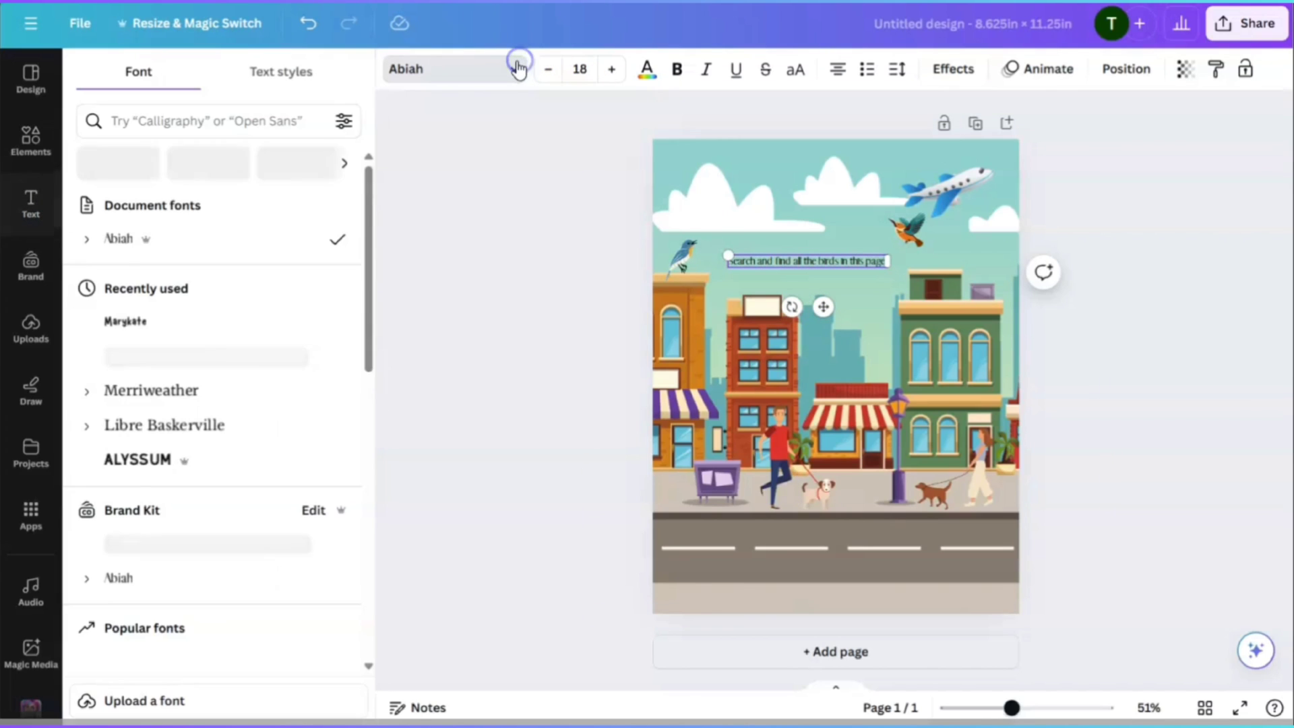
pyautogui.click(145, 321)
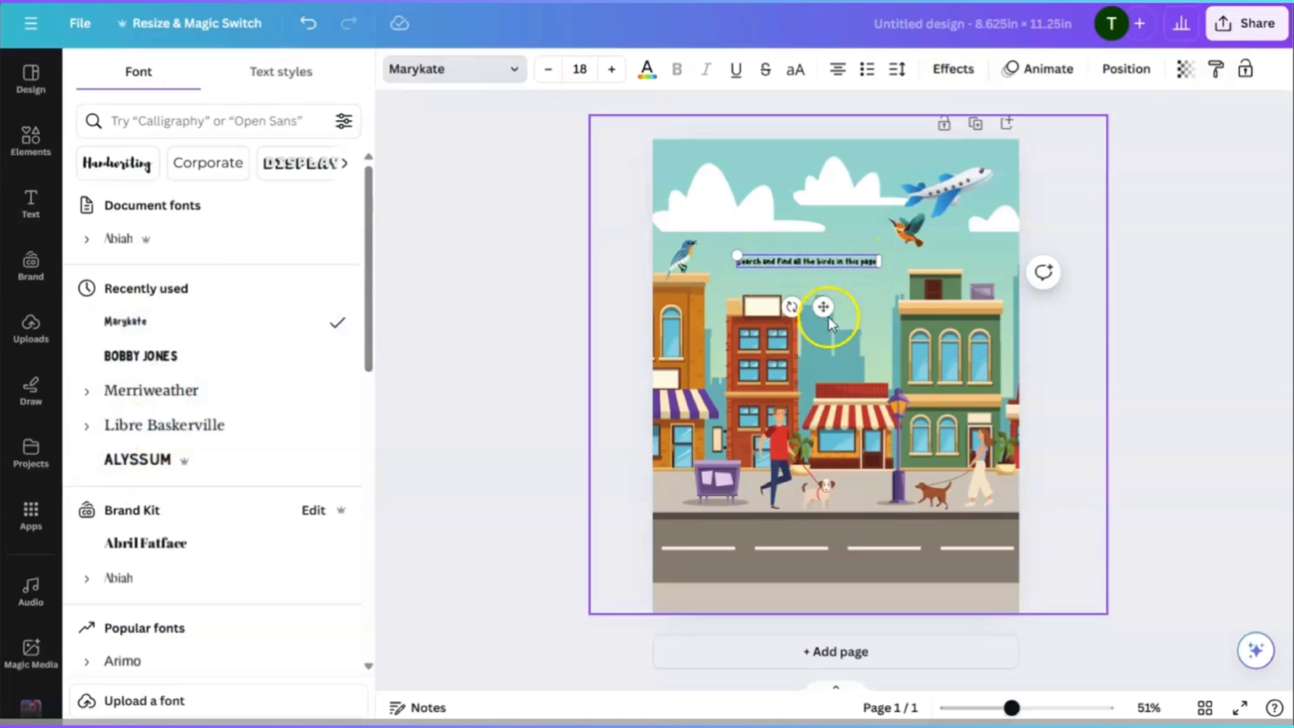
pyautogui.moveTo(822, 307); pyautogui.dragTo(835, 310)
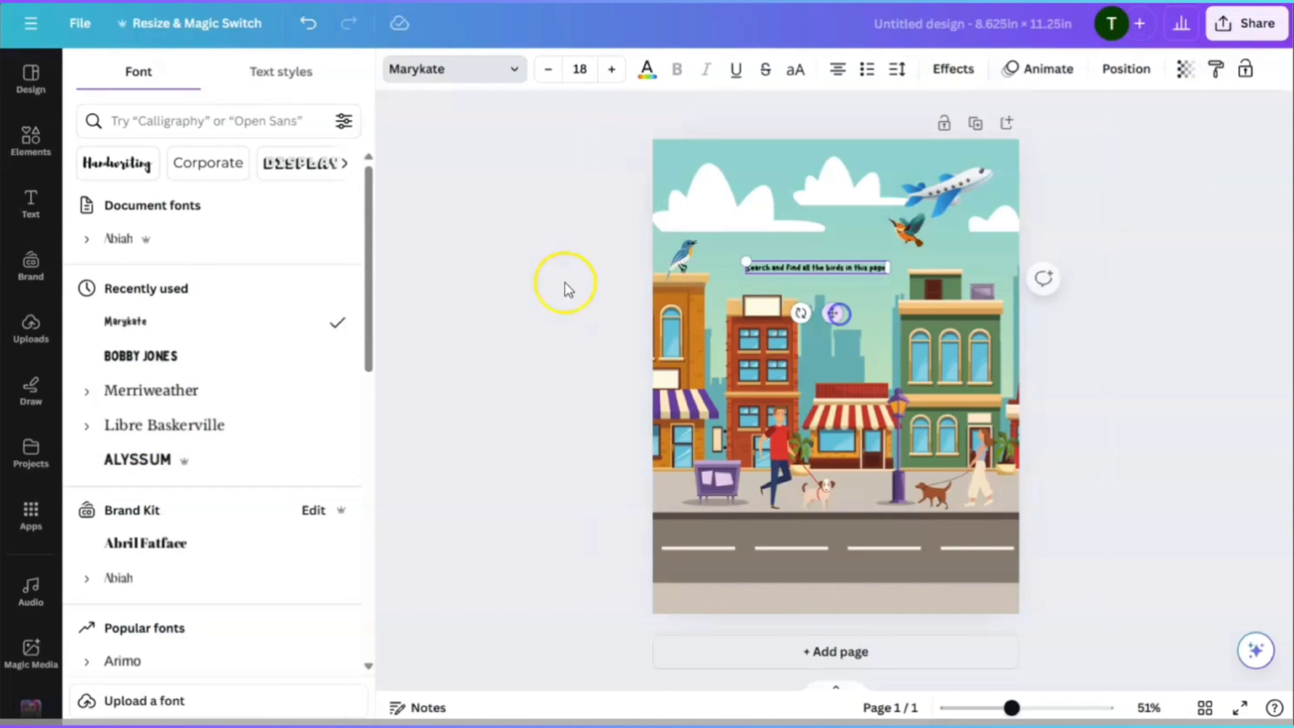
pyautogui.click(26, 137)
# Step: Hide a tiny three-bird group among the buildings and a small green caterpillar near the shops
pyautogui.click(177, 86)
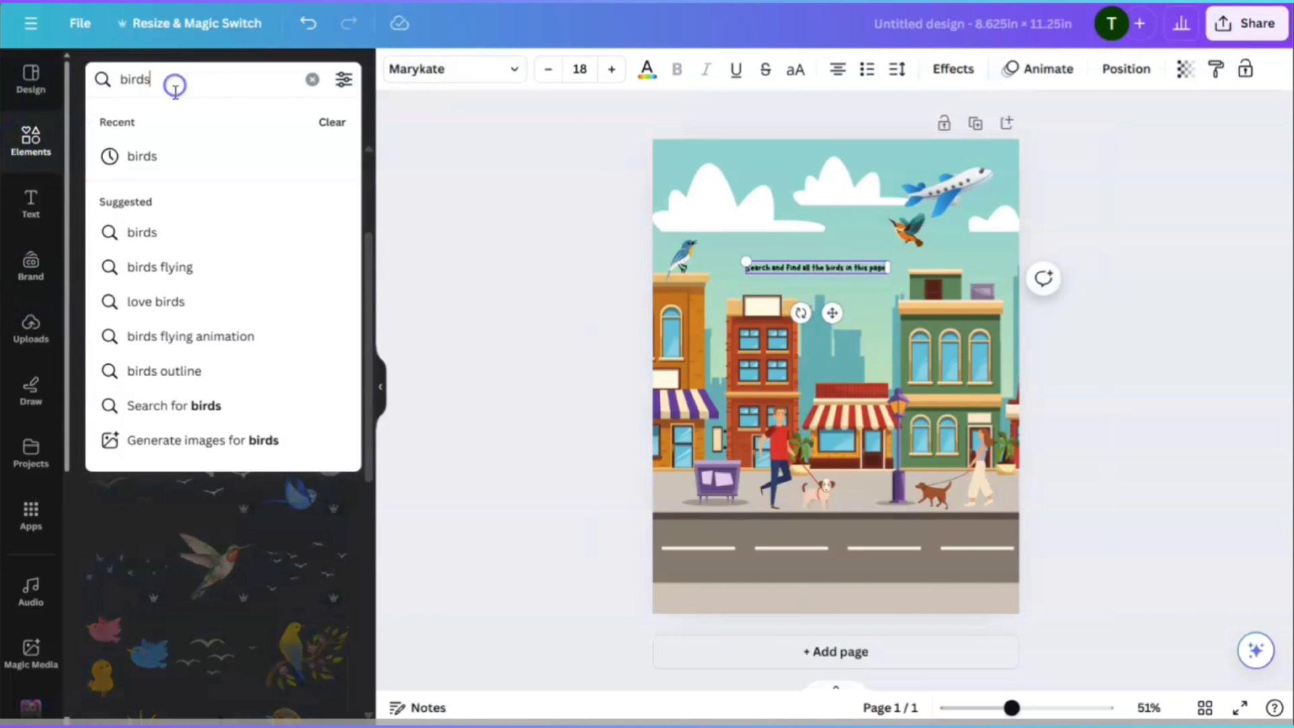
pyautogui.scroll(-4, 264, 552)
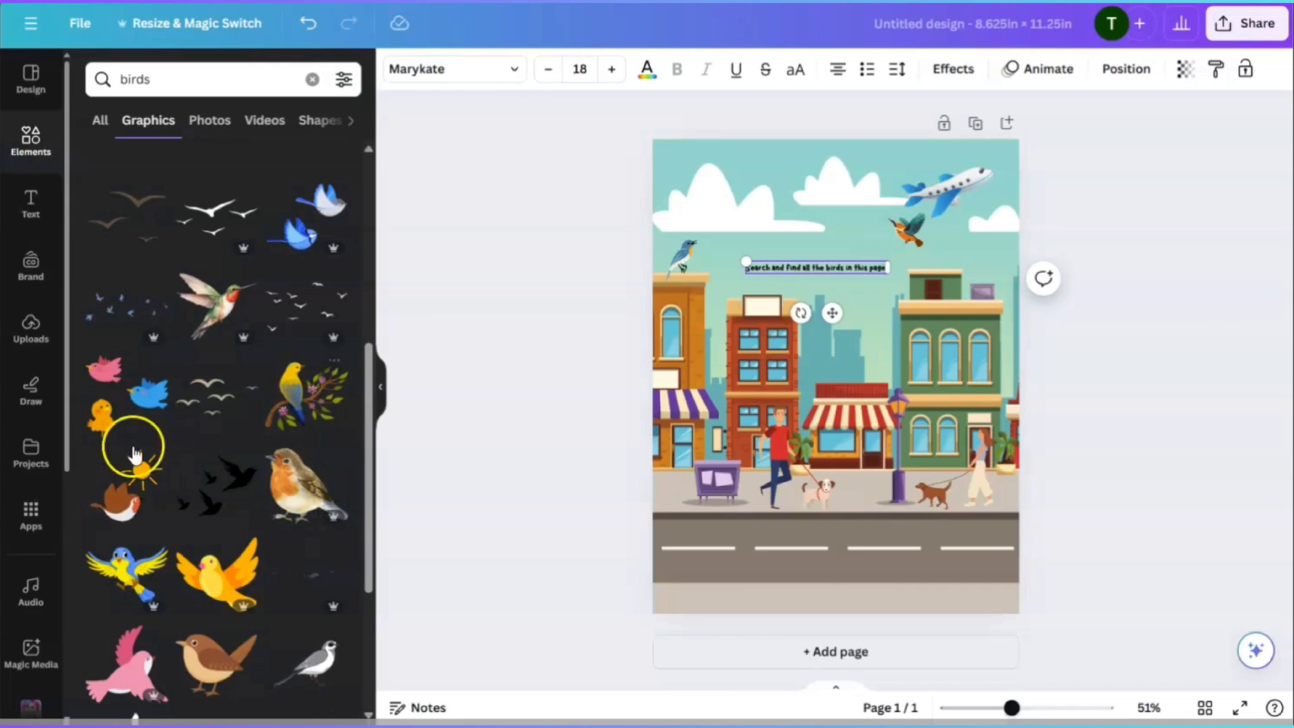
pyautogui.click(154, 398)
pyautogui.moveTo(975, 233); pyautogui.dragTo(877, 370)
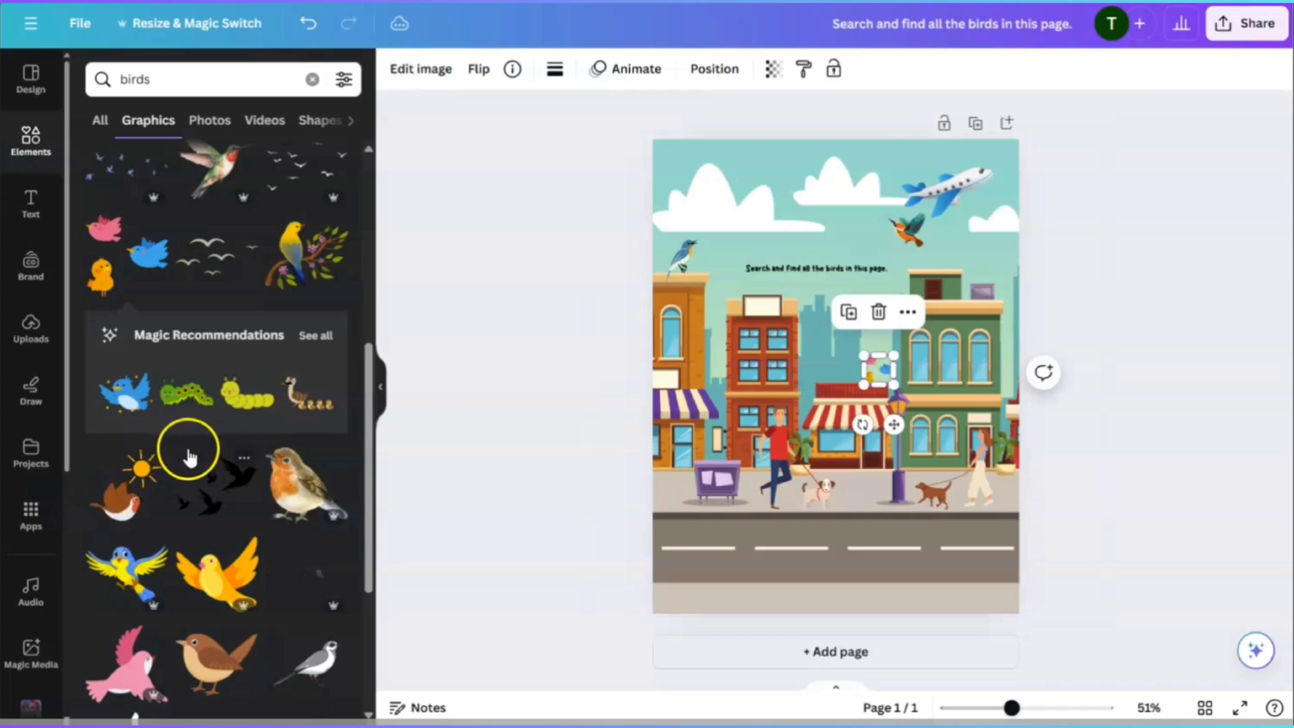
pyautogui.click(178, 404)
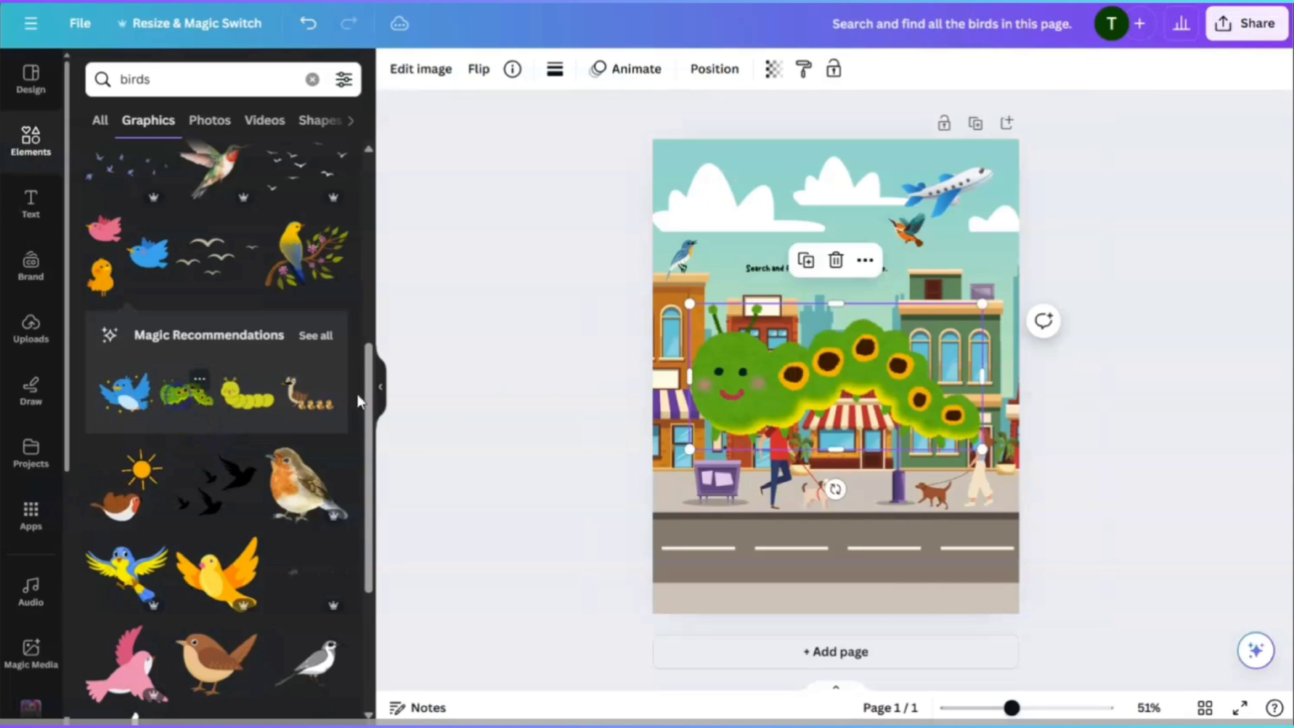
pyautogui.moveTo(687, 294); pyautogui.dragTo(963, 441)
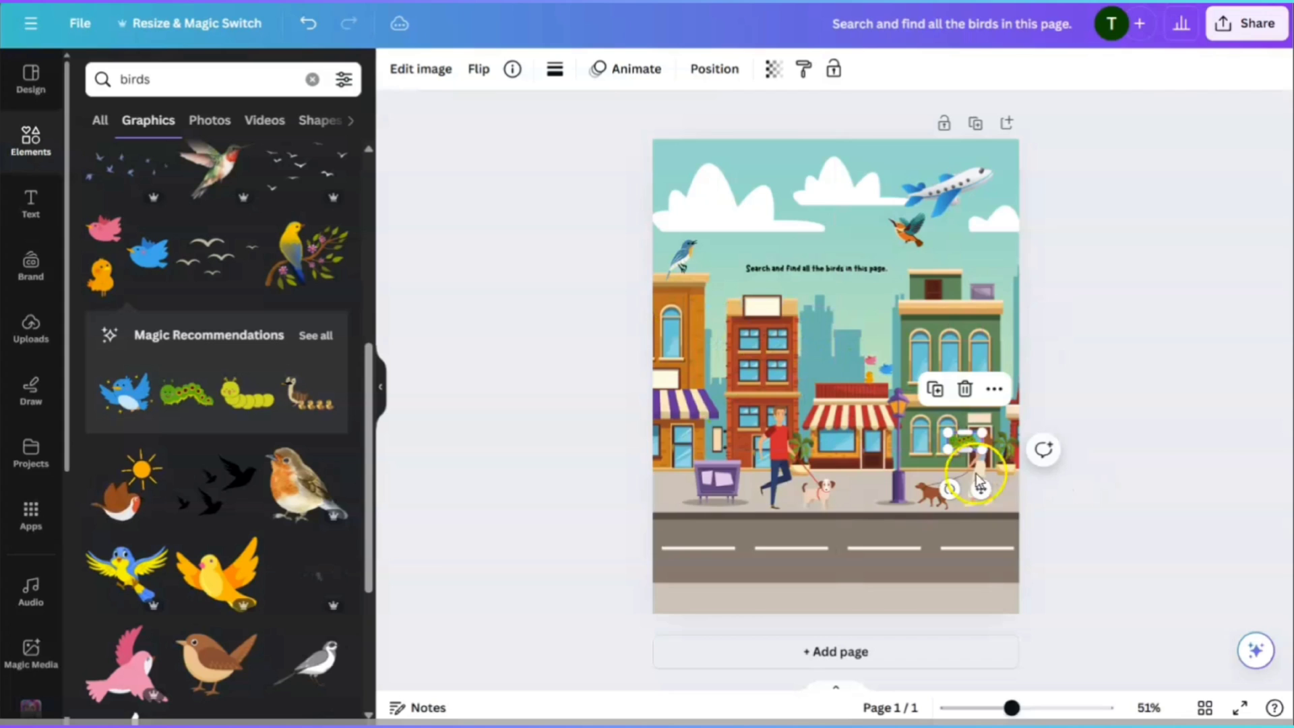
pyautogui.moveTo(986, 490); pyautogui.dragTo(863, 512)
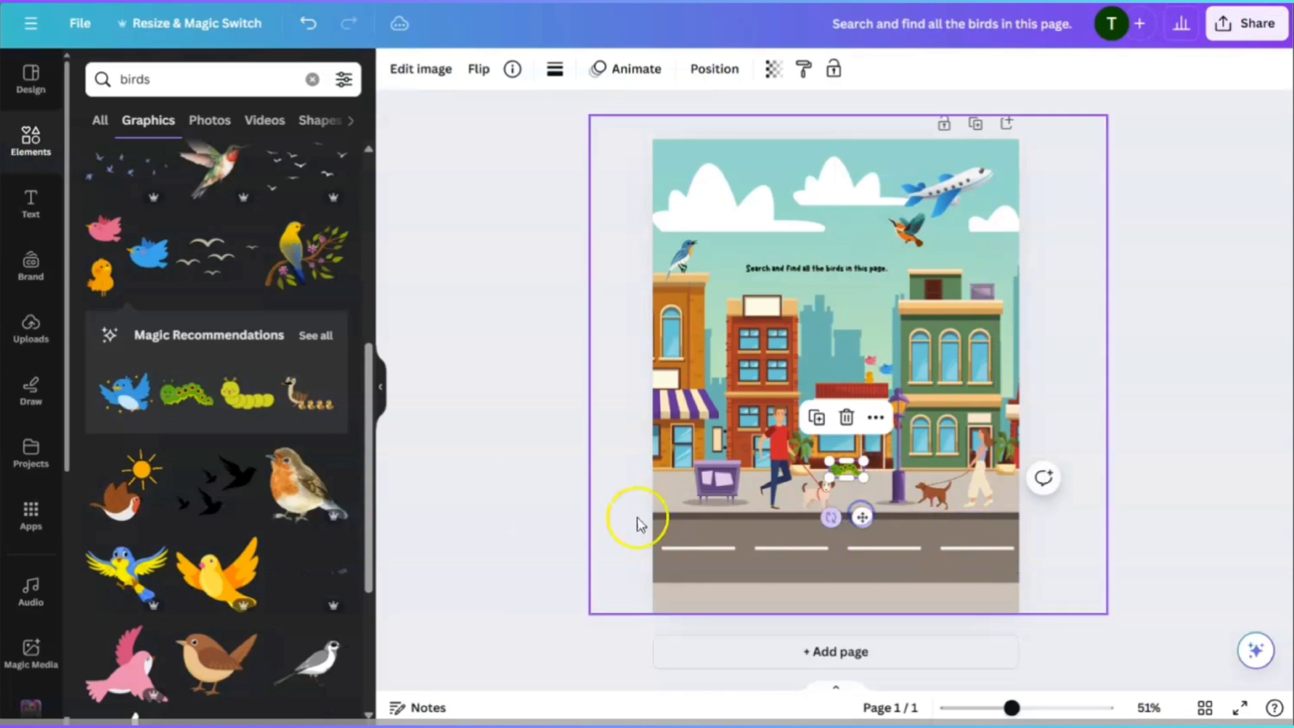
pyautogui.scroll(6, 222, 303)
# Step: Search for cat and add an orange cat graphic, shrunk to a small size
pyautogui.click(176, 87)
pyautogui.press('BackSpace')
pyautogui.press('BackSpace')
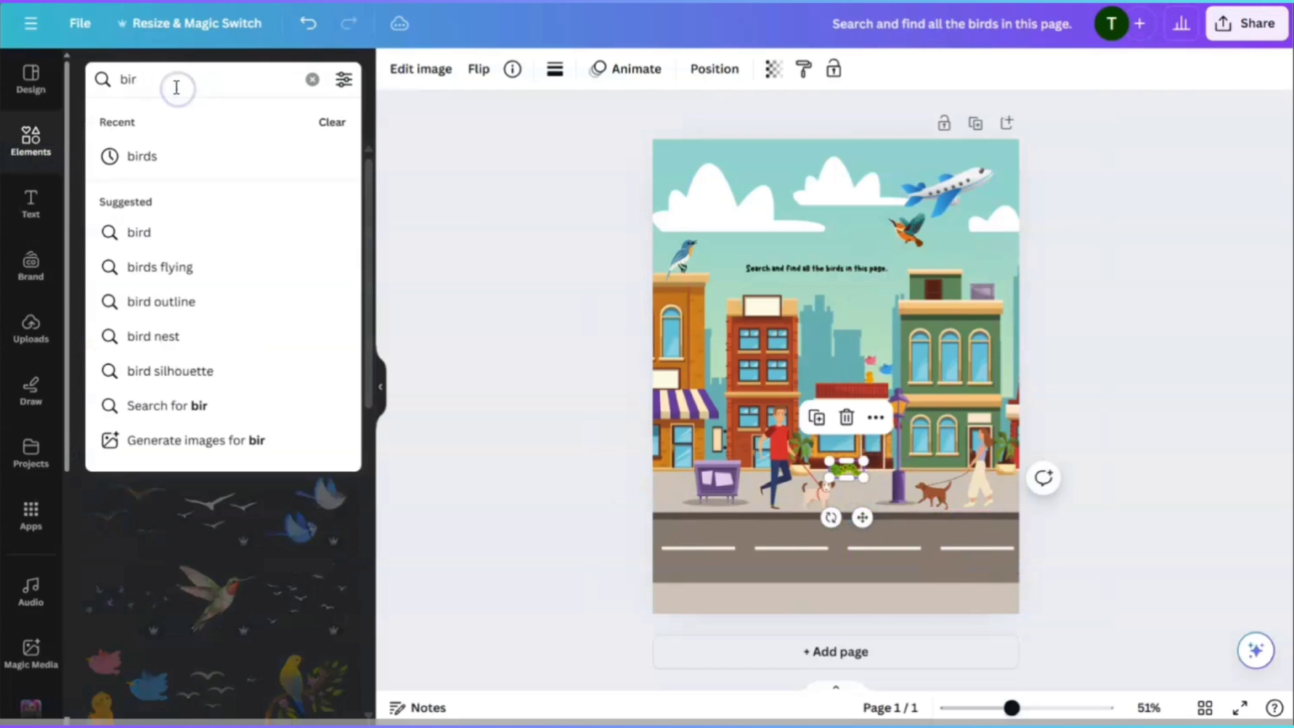
pyautogui.press('BackSpace')
pyautogui.press('BackSpace')
pyautogui.press('BackSpace')
pyautogui.write('cat')
pyautogui.press('Return')
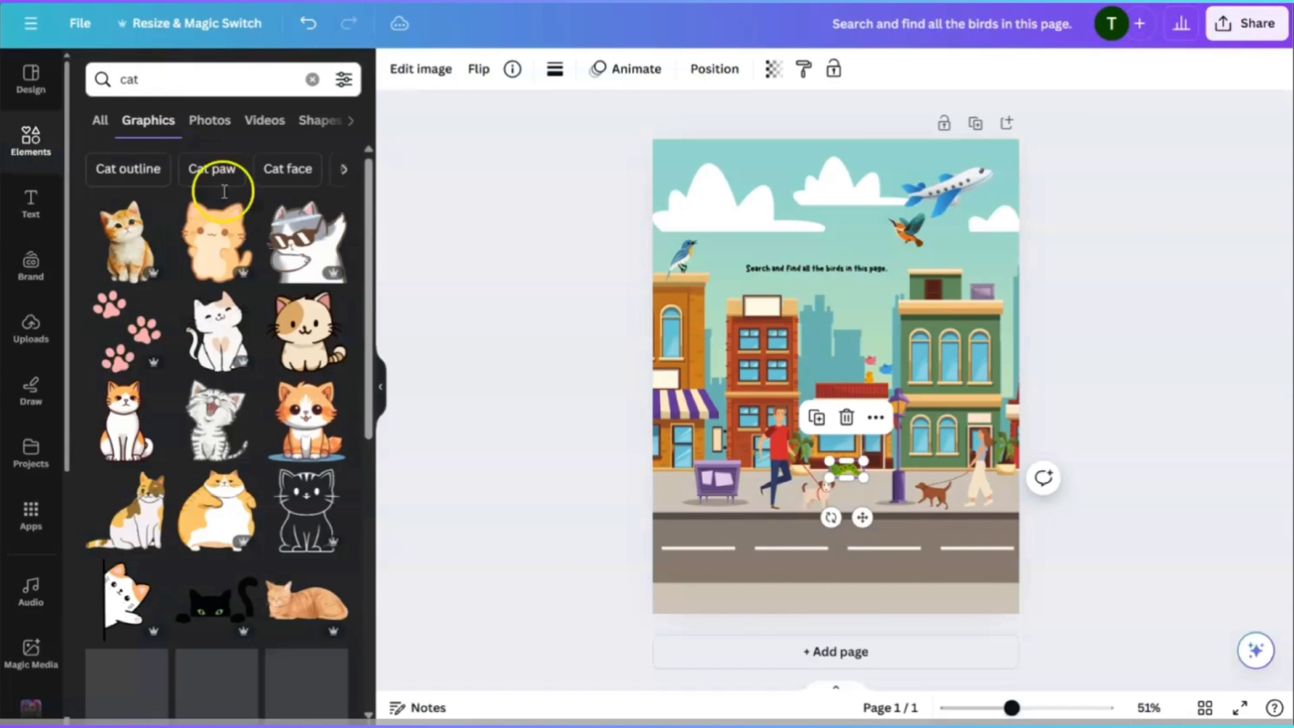
pyautogui.scroll(-2, 254, 462)
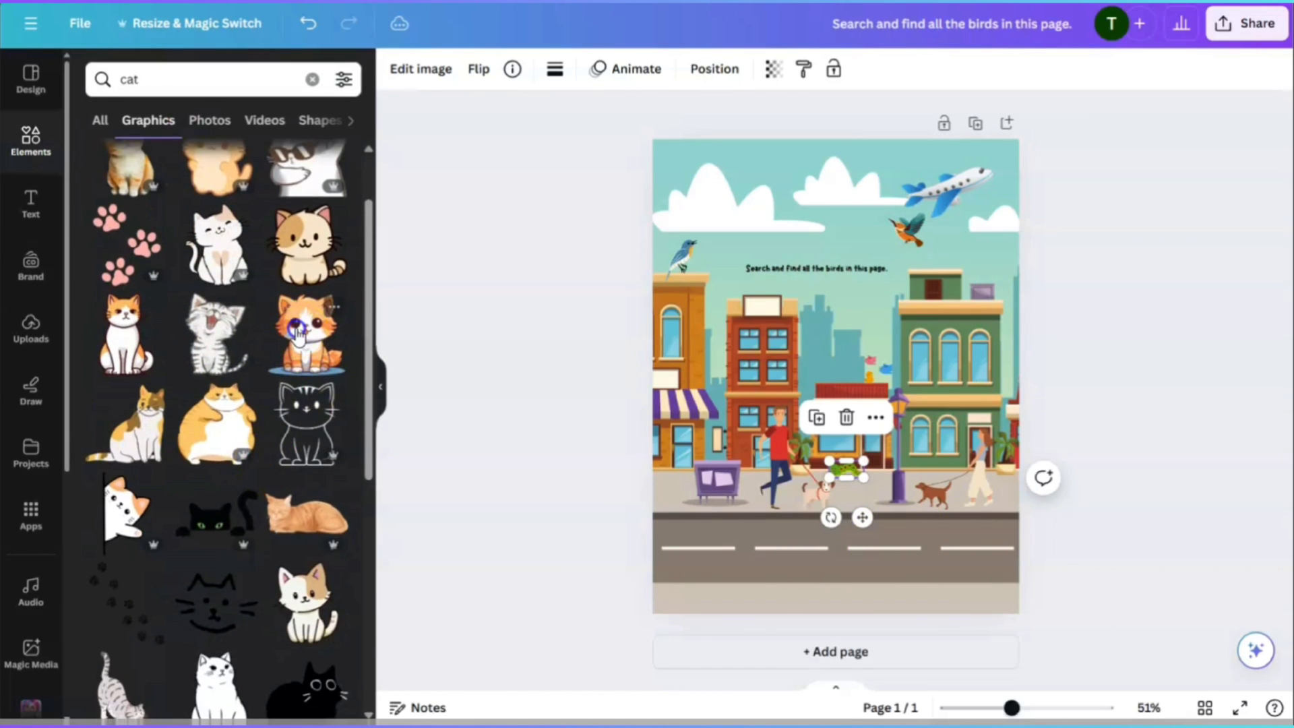
pyautogui.click(297, 332)
pyautogui.moveTo(901, 291); pyautogui.dragTo(794, 418)
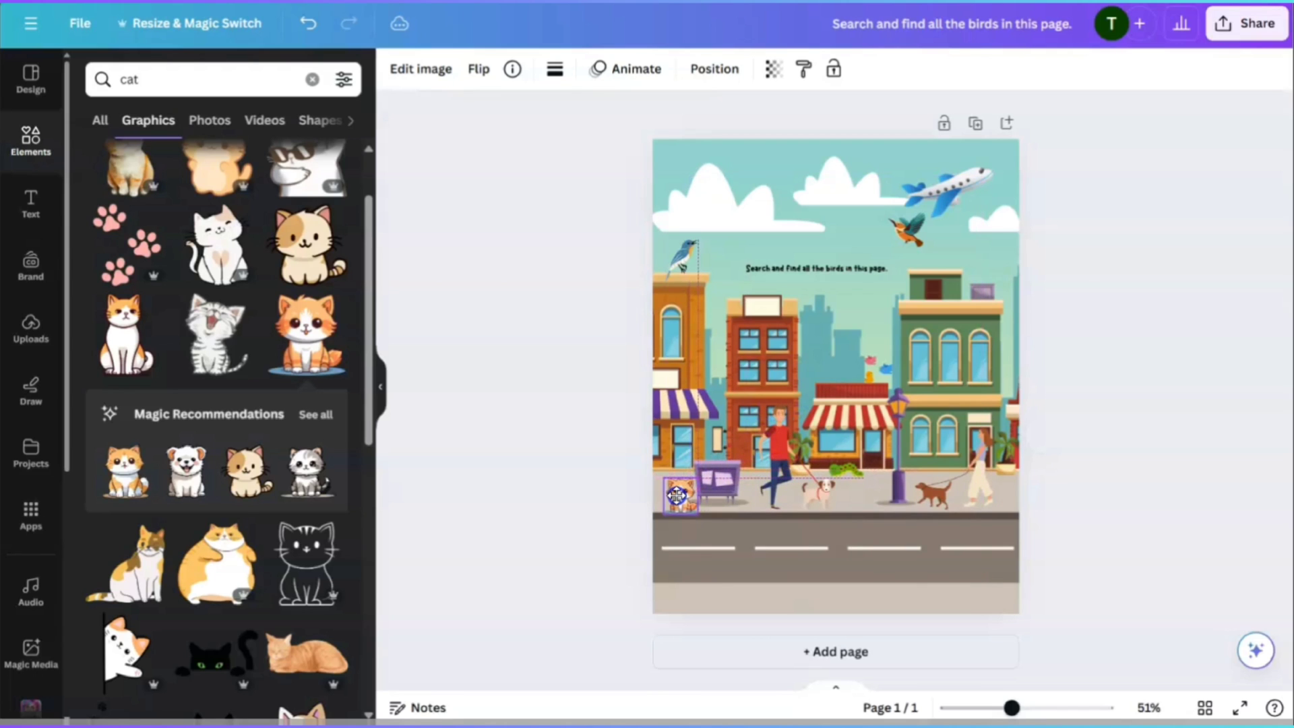
pyautogui.moveTo(697, 479); pyautogui.dragTo(691, 485)
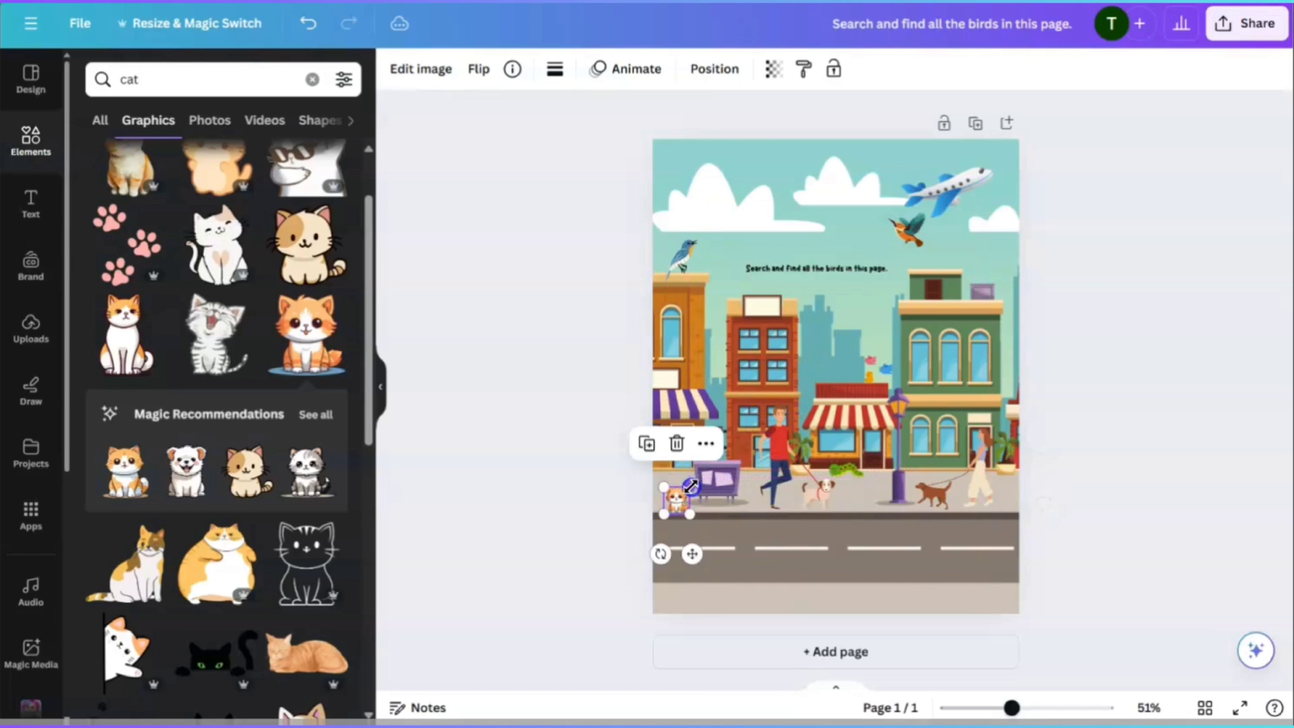
pyautogui.click(726, 547)
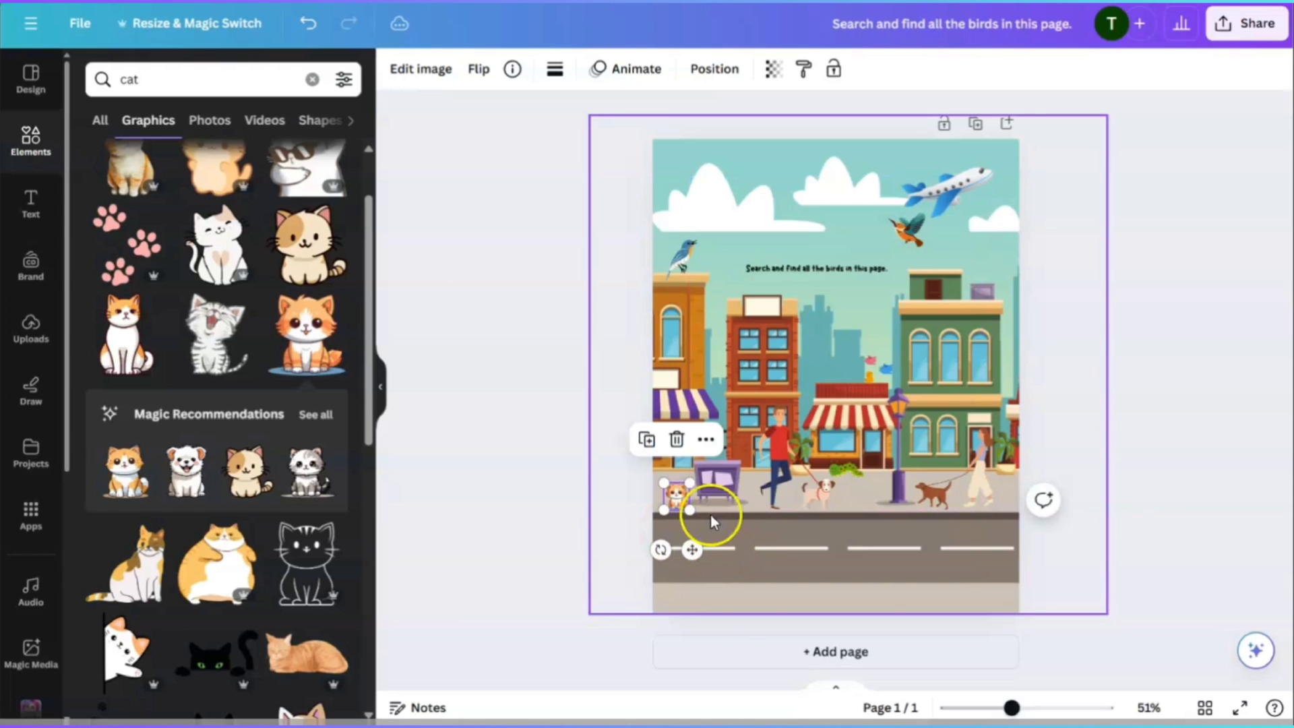
# Step: From a 'kids walking' search, add a walking child and a shrunk crossing-guard group on the road
pyautogui.scroll(-8, 179, 447)
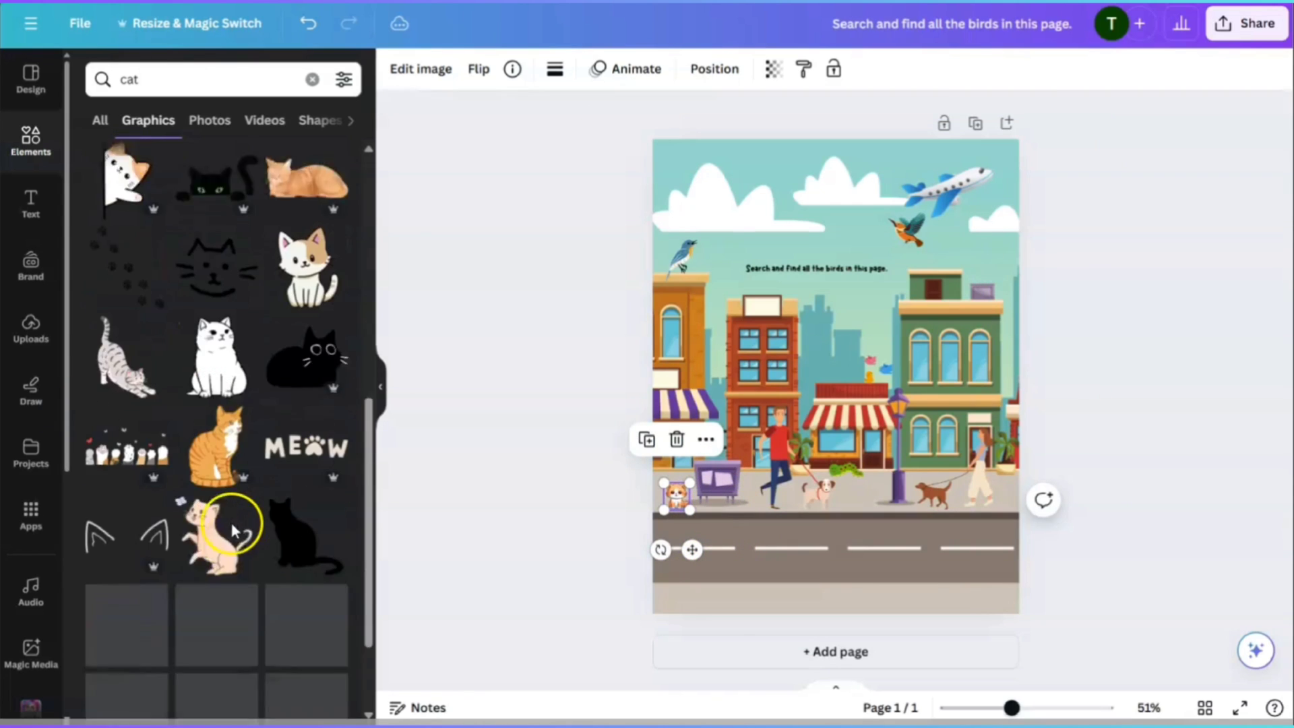
pyautogui.scroll(-2, 231, 521)
pyautogui.doubleClick(128, 79)
pyautogui.write('kids walking')
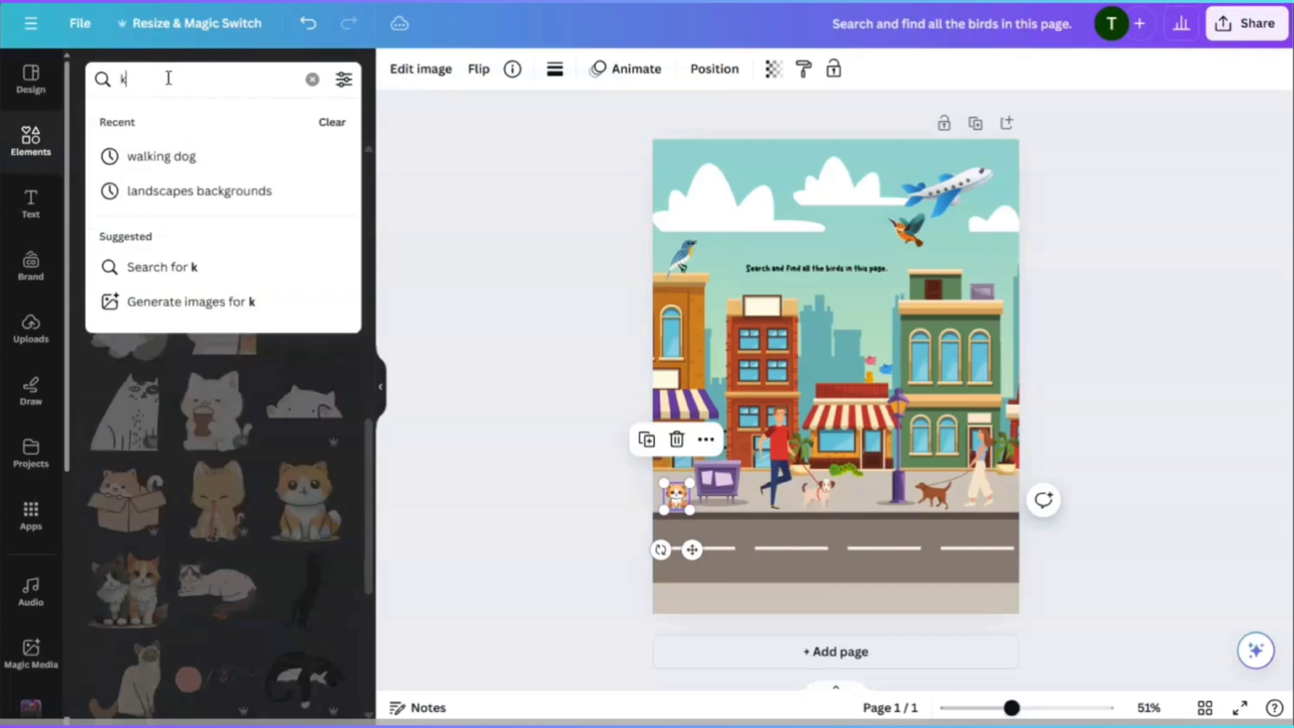
pyautogui.press('Return')
pyautogui.click(130, 330)
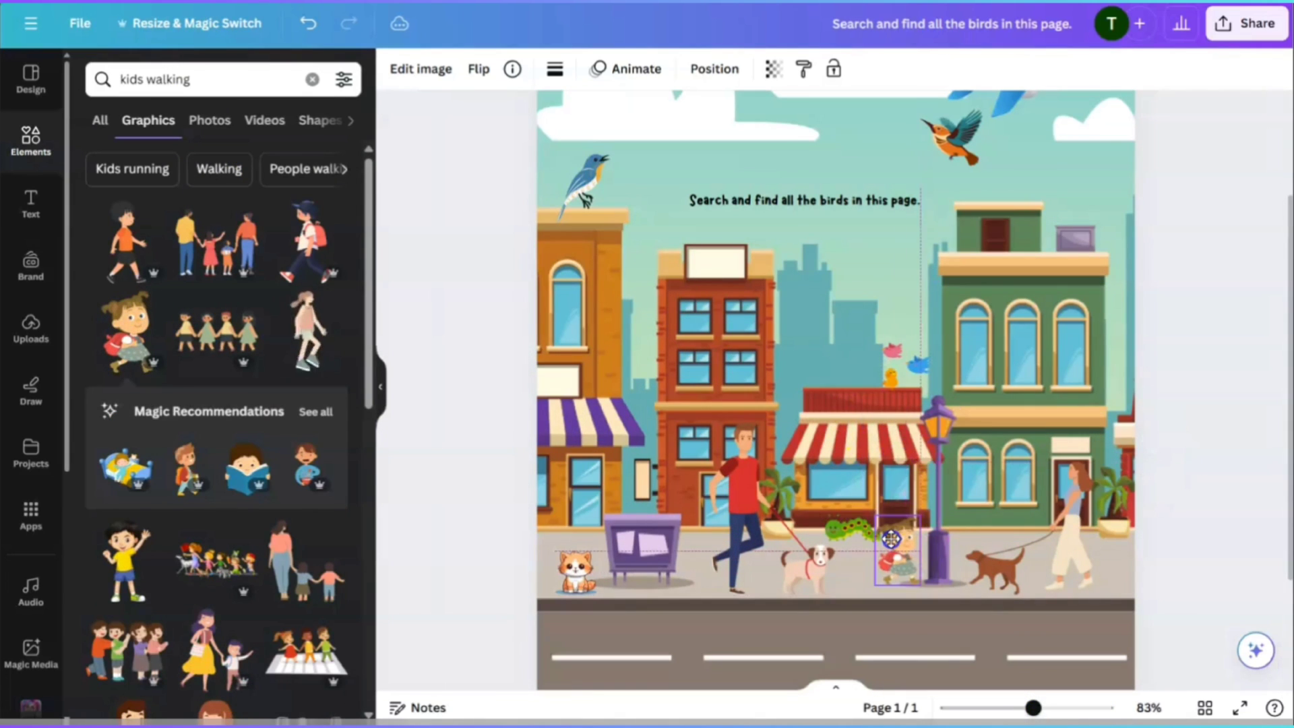
pyautogui.scroll(-3, 202, 492)
pyautogui.click(196, 402)
pyautogui.moveTo(681, 445); pyautogui.dragTo(692, 517)
pyautogui.moveTo(806, 413); pyautogui.dragTo(758, 454)
# Step: Search 'bus' and place the yellow school bus on the road
pyautogui.tripleClick(155, 79)
pyautogui.write('bus')
pyautogui.press('Return')
pyautogui.click(307, 332)
pyautogui.moveTo(833, 224); pyautogui.dragTo(989, 484)
# Step: Add the green family car onto the road and send it behind the kids group
pyautogui.doubleClick(168, 79)
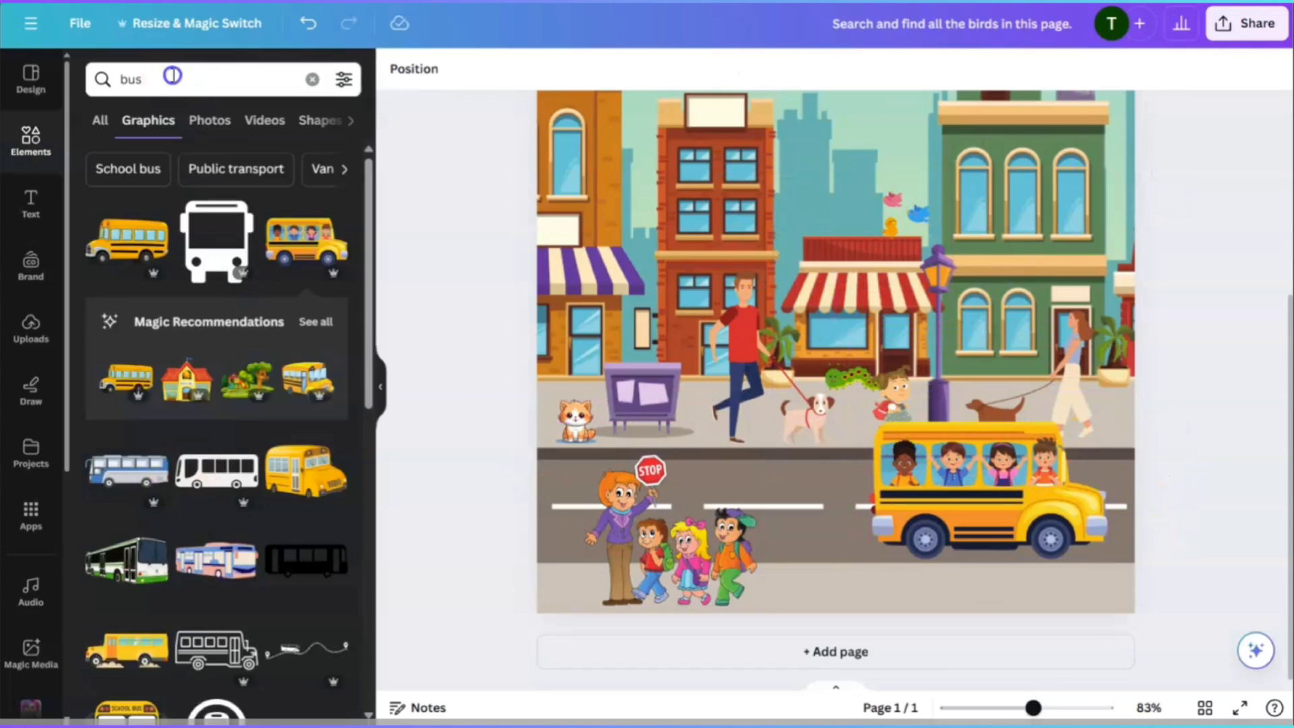
pyautogui.write('car with family')
pyautogui.press('Return')
pyautogui.click(127, 241)
pyautogui.moveTo(883, 196); pyautogui.dragTo(727, 444)
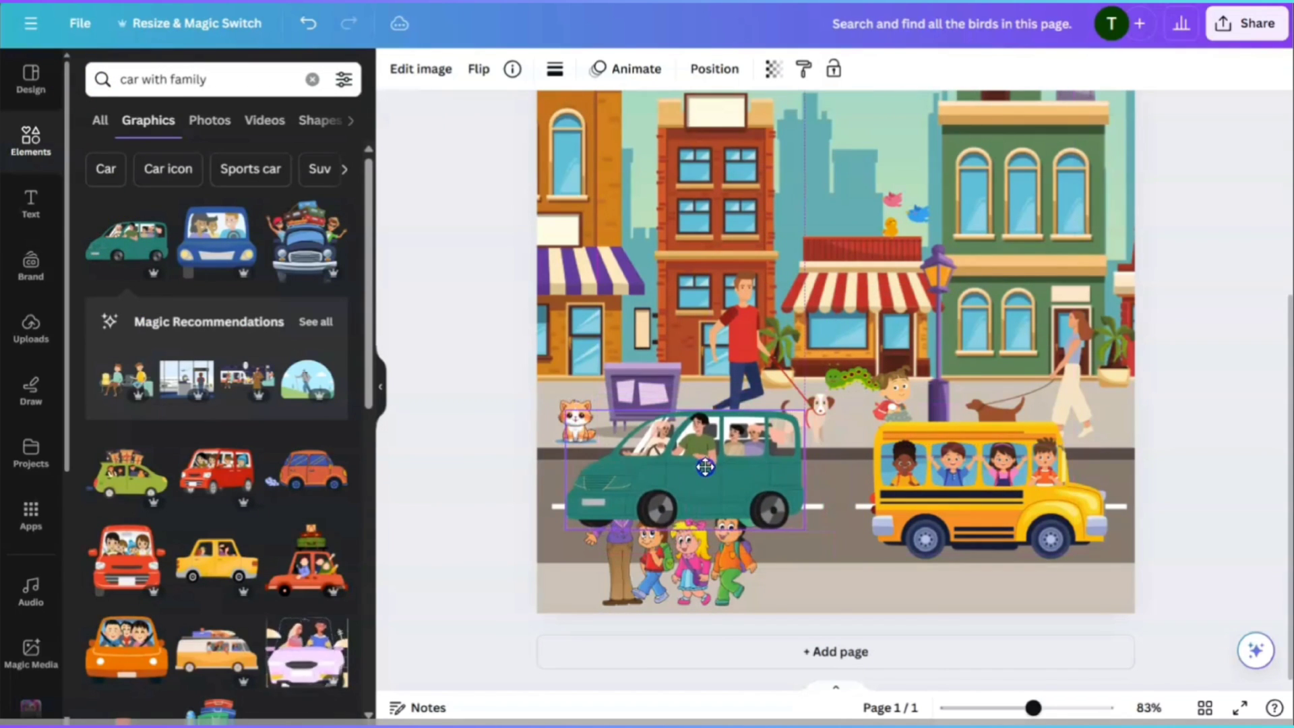
pyautogui.click(714, 68)
pyautogui.click(274, 114)
pyautogui.click(449, 476)
# Step: Search 'pigeons' and add a flock of birds to the sky
pyautogui.click(312, 78)
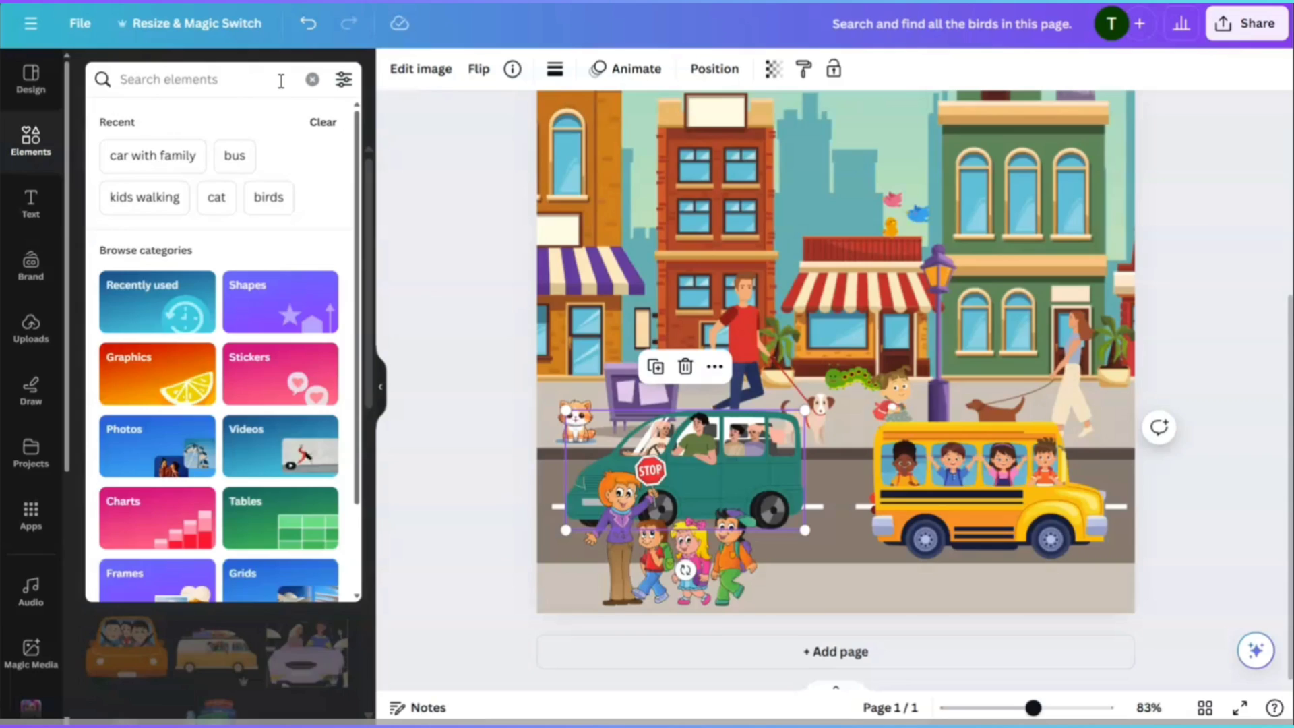
pyautogui.write('pigeons')
pyautogui.press('Return')
pyautogui.click(216, 239)
# Step: Shrink a grey pigeon and set it on the green building's roof
pyautogui.click(309, 468)
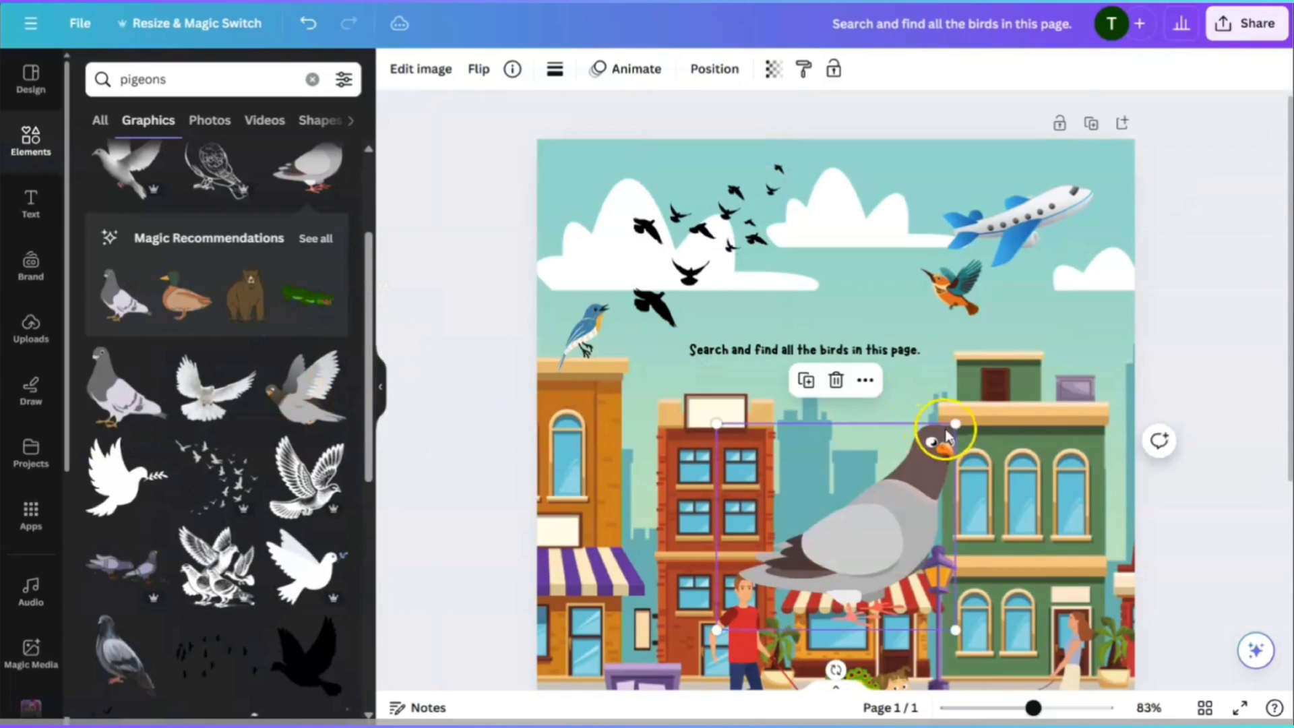
pyautogui.moveTo(947, 427); pyautogui.dragTo(768, 546)
pyautogui.moveTo(741, 573); pyautogui.dragTo(987, 398)
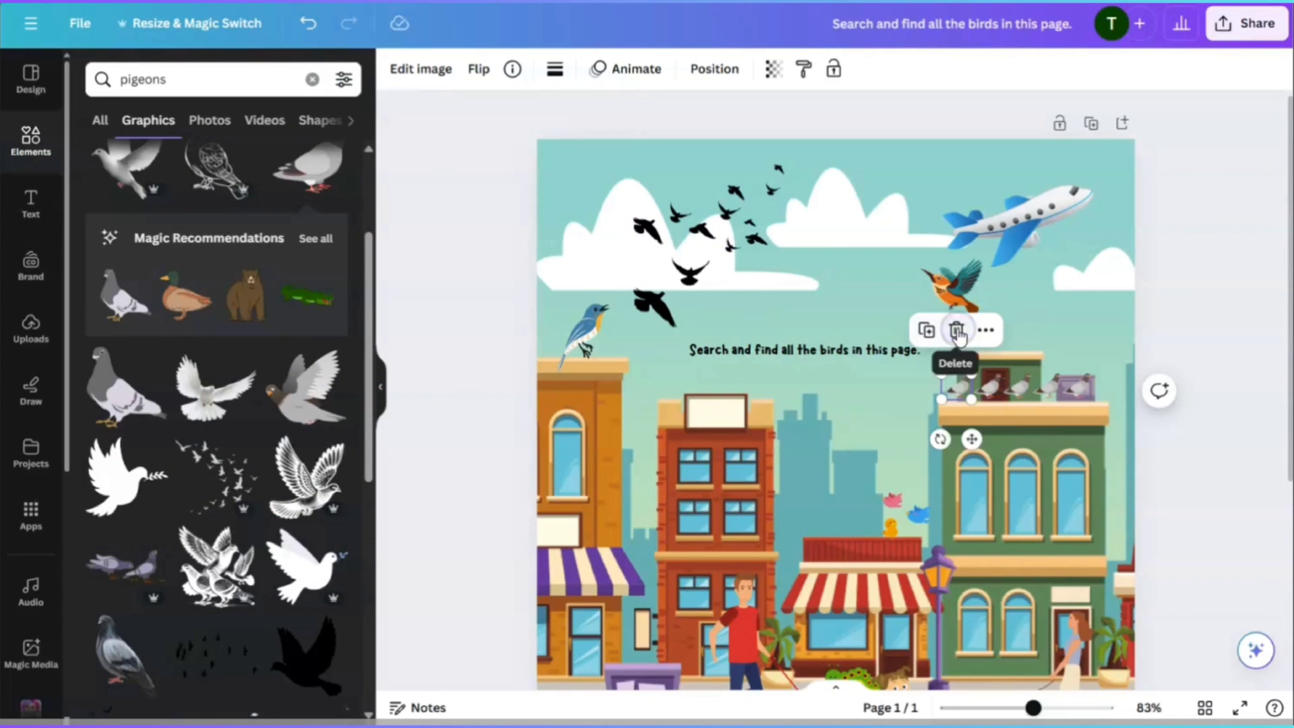
# Step: Search 'sun' and place a smiling sun in the sky
pyautogui.doubleClick(203, 79)
pyautogui.write('sun')
pyautogui.press('Return')
pyautogui.moveTo(126, 240); pyautogui.dragTo(620, 188)
# Step: Add a helicopter, flip it horizontally, change its layer order and nudge it right
pyautogui.doubleClick(202, 79)
pyautogui.write('helicopter')
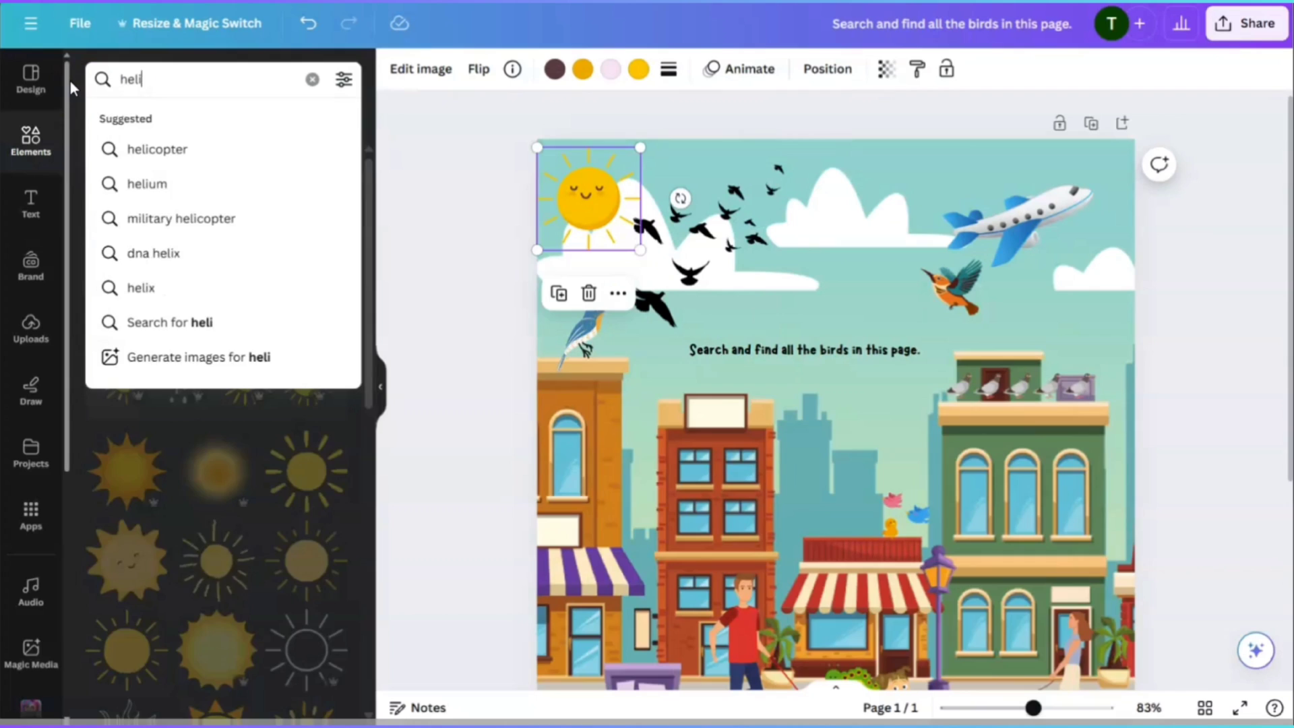
pyautogui.press('Return')
pyautogui.click(130, 340)
pyautogui.click(478, 68)
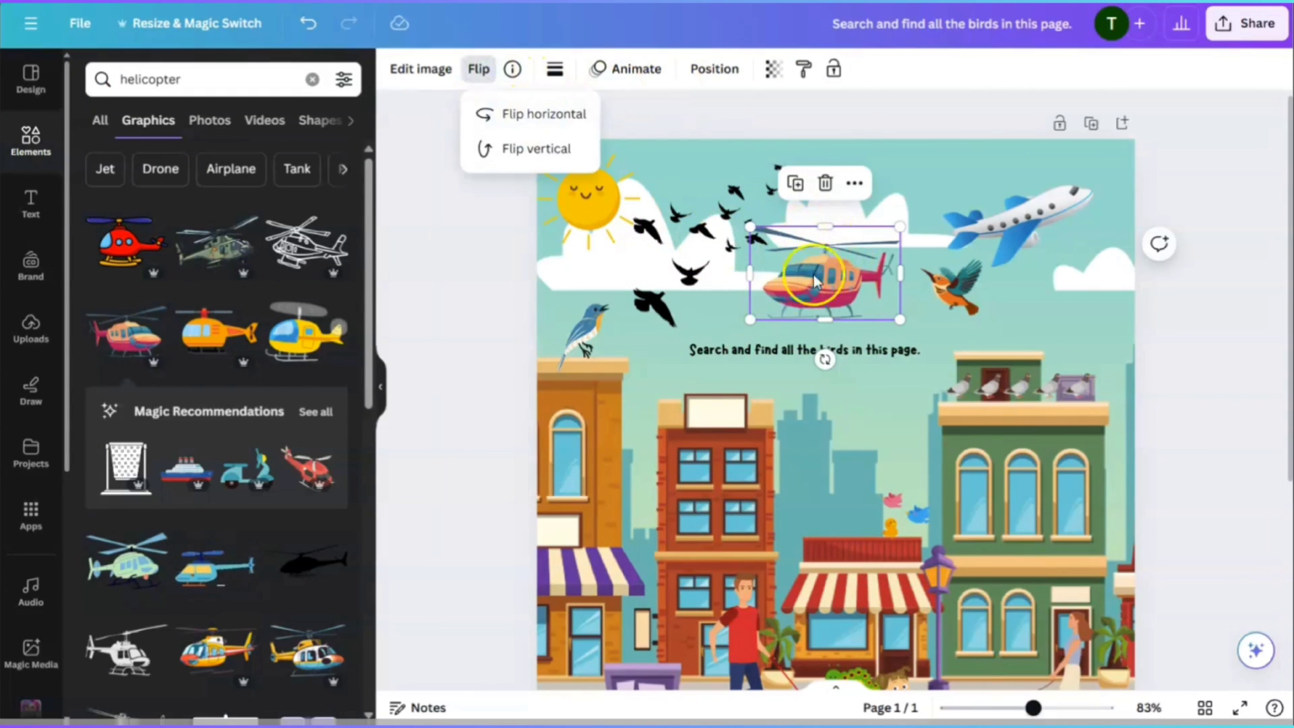
pyautogui.click(537, 115)
pyautogui.click(714, 68)
pyautogui.click(277, 148)
pyautogui.click(125, 113)
pyautogui.moveTo(804, 256); pyautogui.dragTo(820, 257)
# Step: Add a hot dog cart on the left of the street and send it backward
pyautogui.click(714, 69)
pyautogui.scroll(-5, 819, 257)
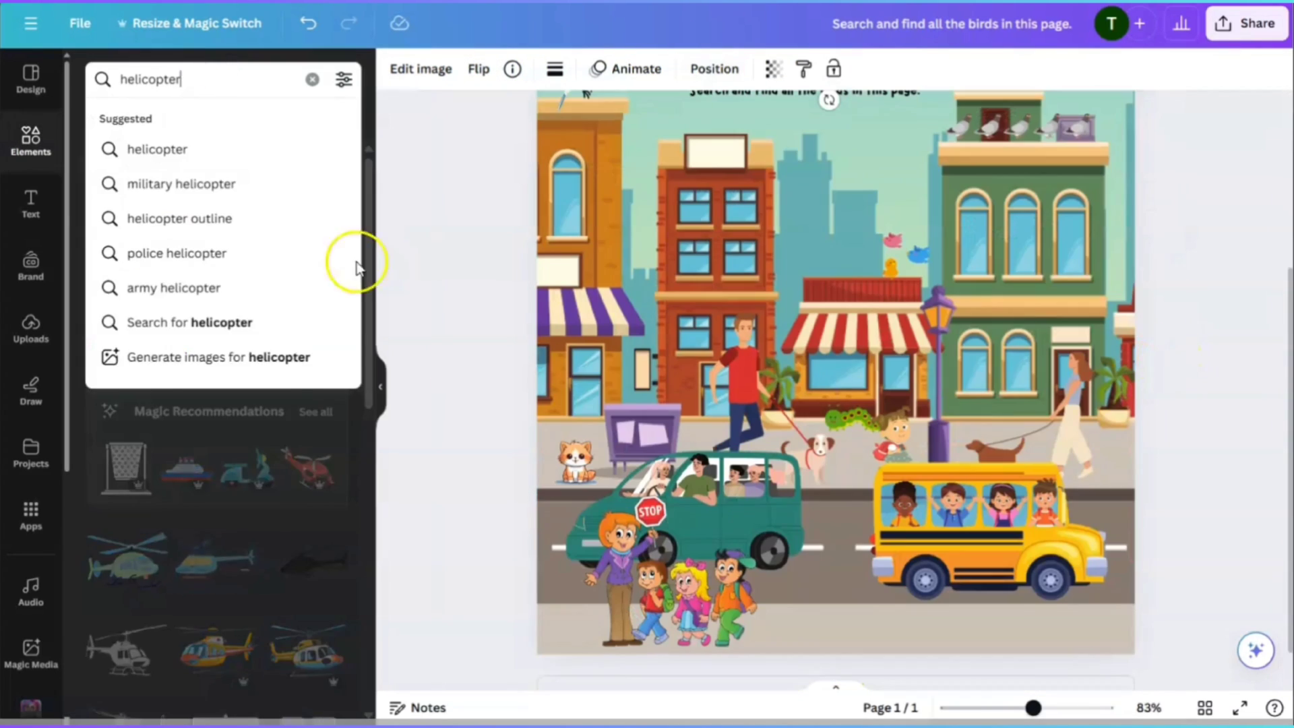
pyautogui.click(312, 78)
pyautogui.click(138, 80)
pyautogui.write('hot dog')
pyautogui.click(167, 184)
pyautogui.click(220, 239)
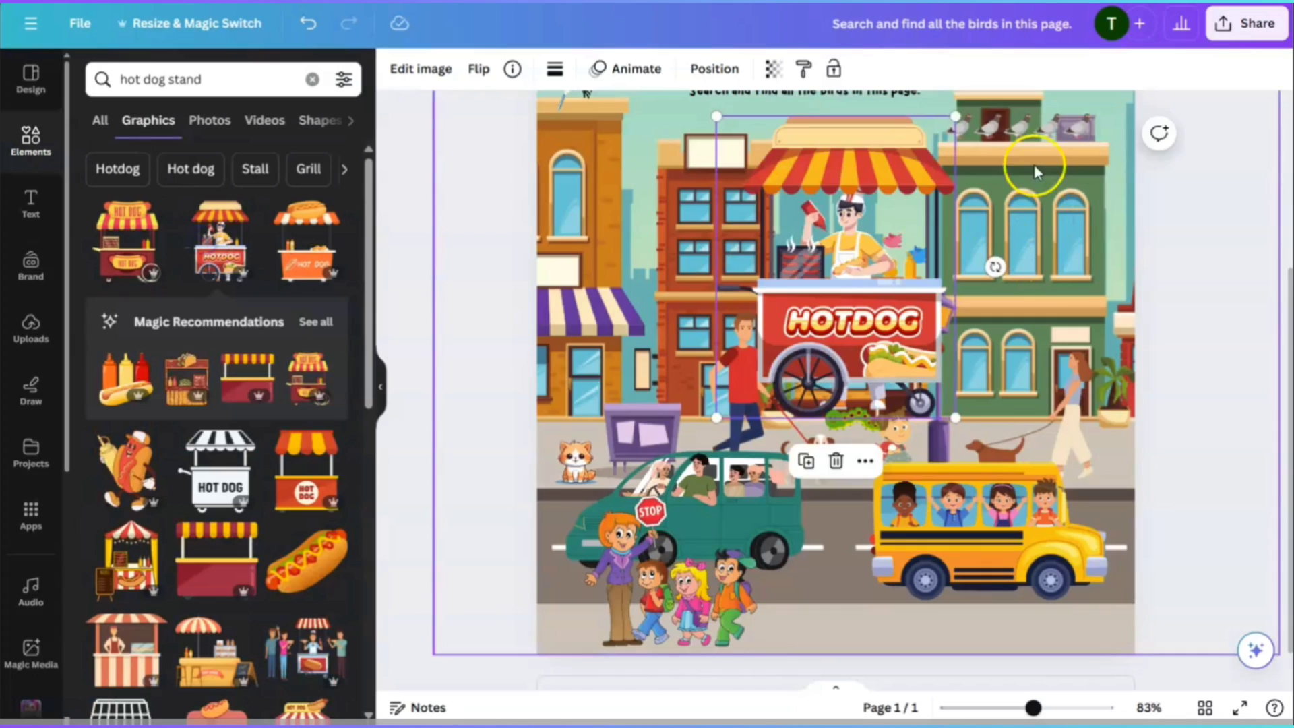
pyautogui.moveTo(855, 347); pyautogui.dragTo(615, 380)
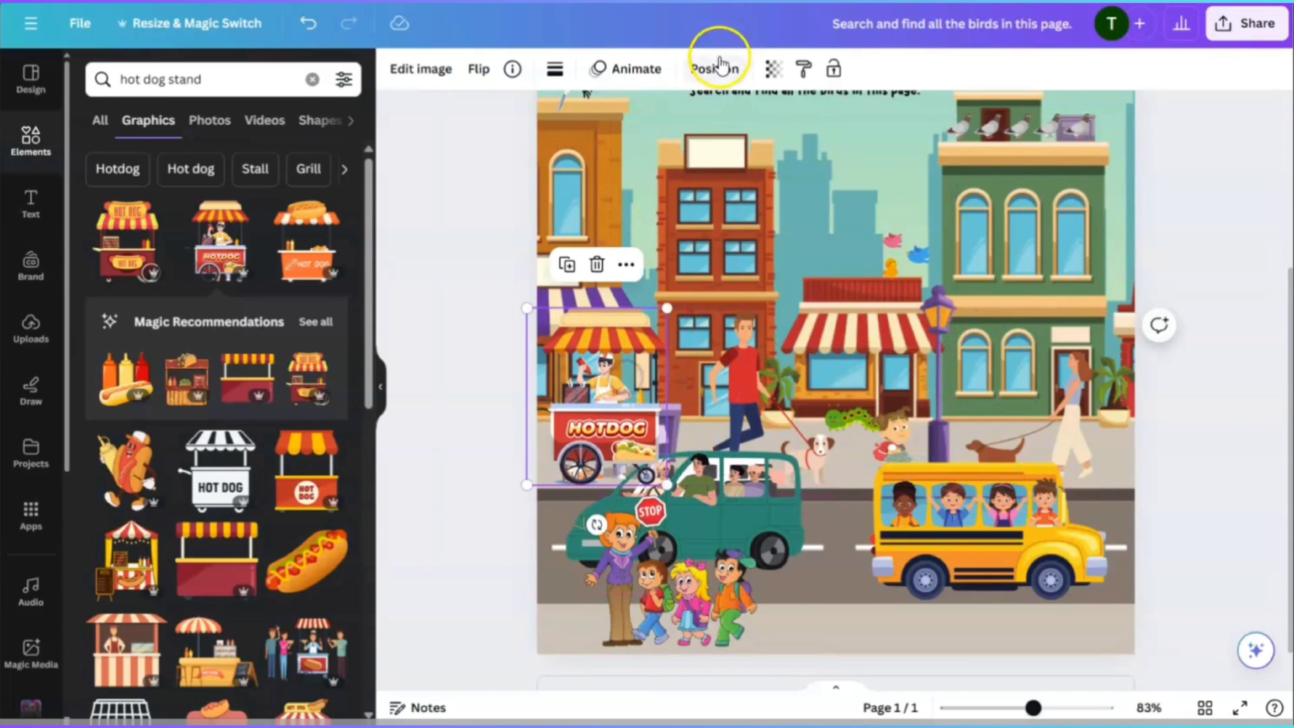
pyautogui.click(714, 69)
pyautogui.click(343, 109)
pyautogui.click(343, 109)
# Step: Search birds then 'tree', place a tree near the top, and undo it
pyautogui.click(214, 80)
pyautogui.write('birds')
pyautogui.press('Return')
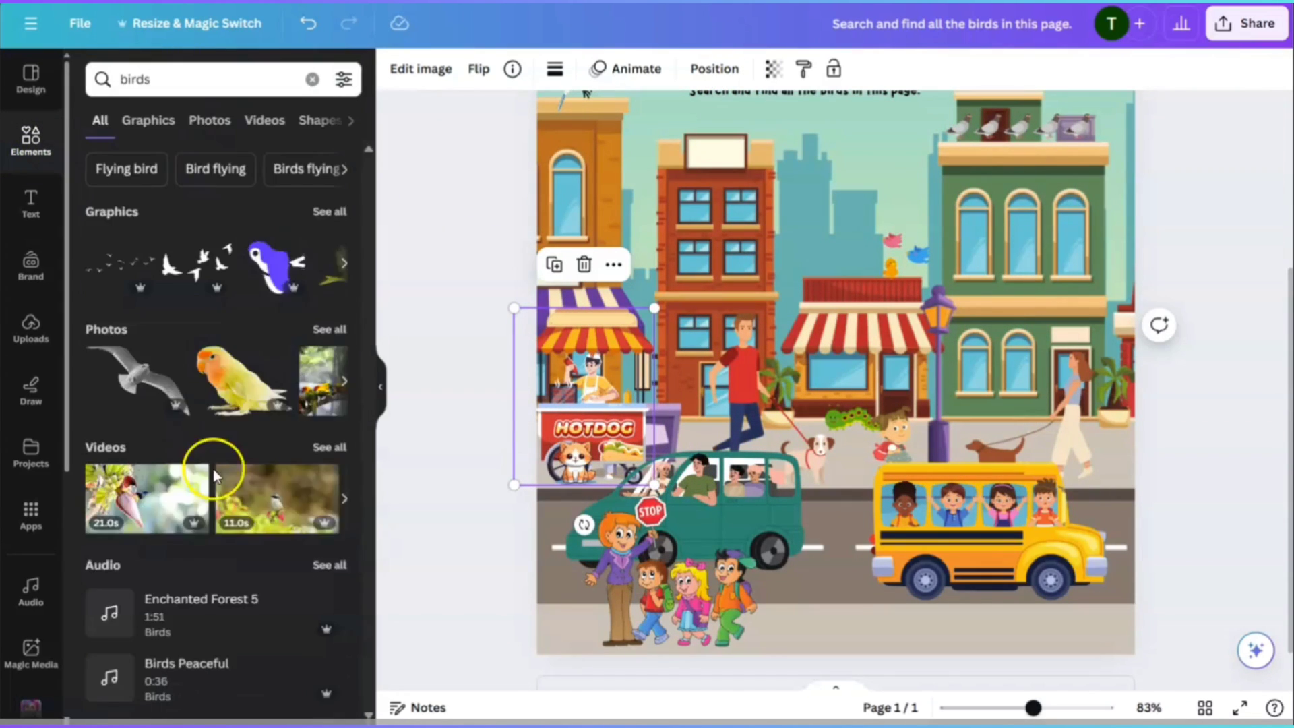
pyautogui.click(148, 120)
pyautogui.tripleClick(169, 79)
pyautogui.write('tree')
pyautogui.press('Return')
pyautogui.moveTo(216, 239); pyautogui.dragTo(781, 169)
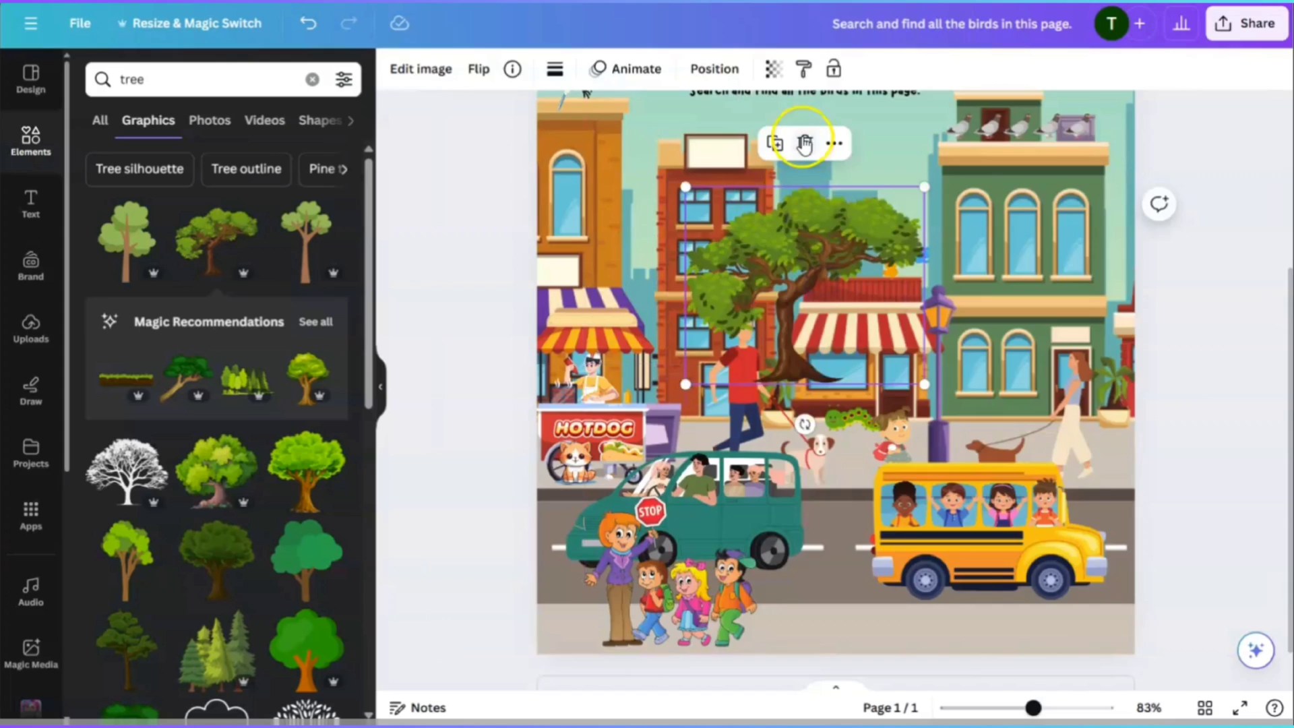
pyautogui.hotkey('ctrl', 'z')
pyautogui.scroll(3, 1146, 462)
pyautogui.scroll(-3, 871, 228)
# Step: Add a tree at the page's right edge, undoing an earlier misplaced attempt
pyautogui.scroll(1, 1029, 173)
pyautogui.click(312, 79)
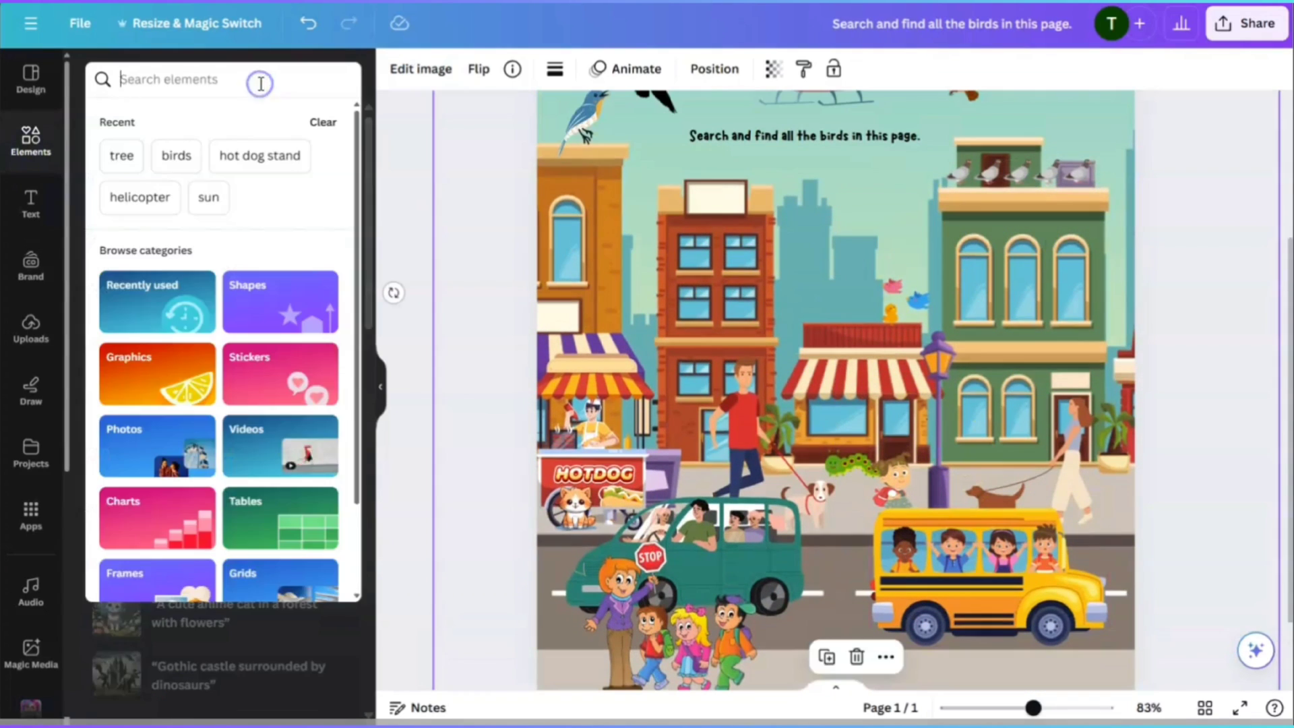
pyautogui.click(118, 196)
pyautogui.moveTo(180, 254); pyautogui.dragTo(997, 400)
pyautogui.hotkey('ctrl', 'z')
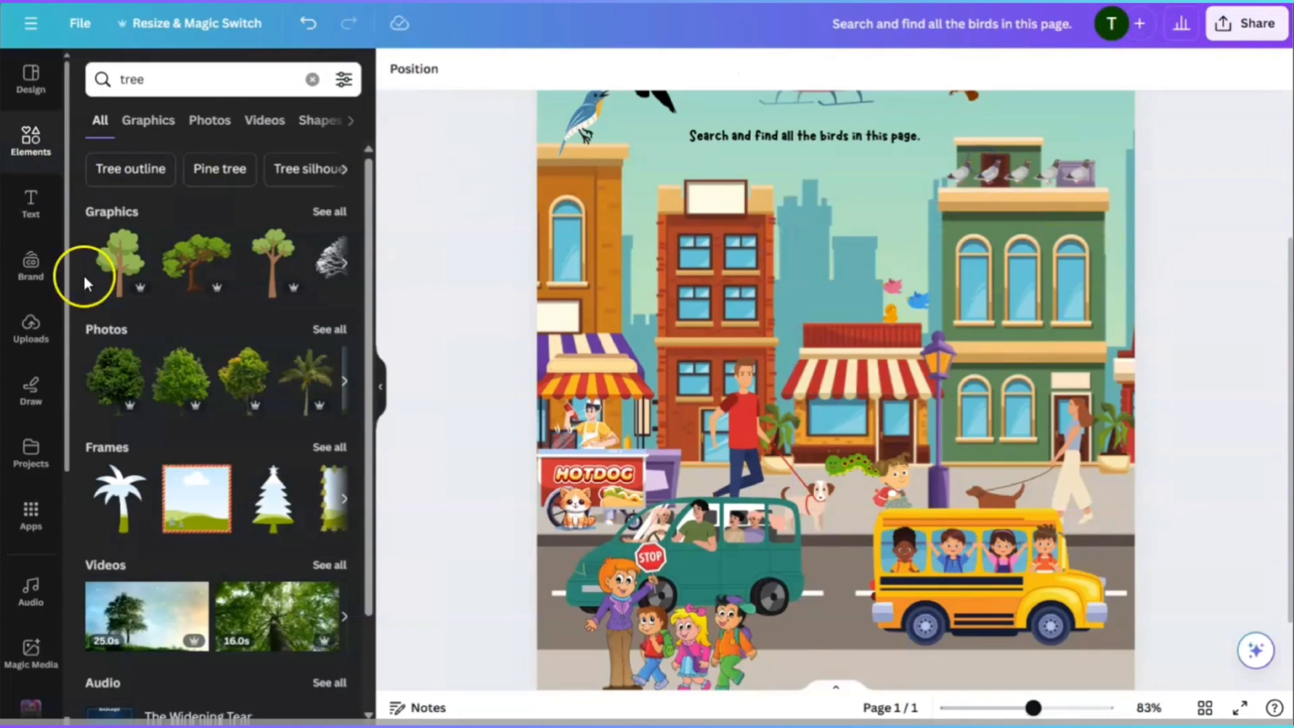
pyautogui.click(30, 138)
pyautogui.click(120, 153)
pyautogui.moveTo(279, 262); pyautogui.dragTo(1139, 377)
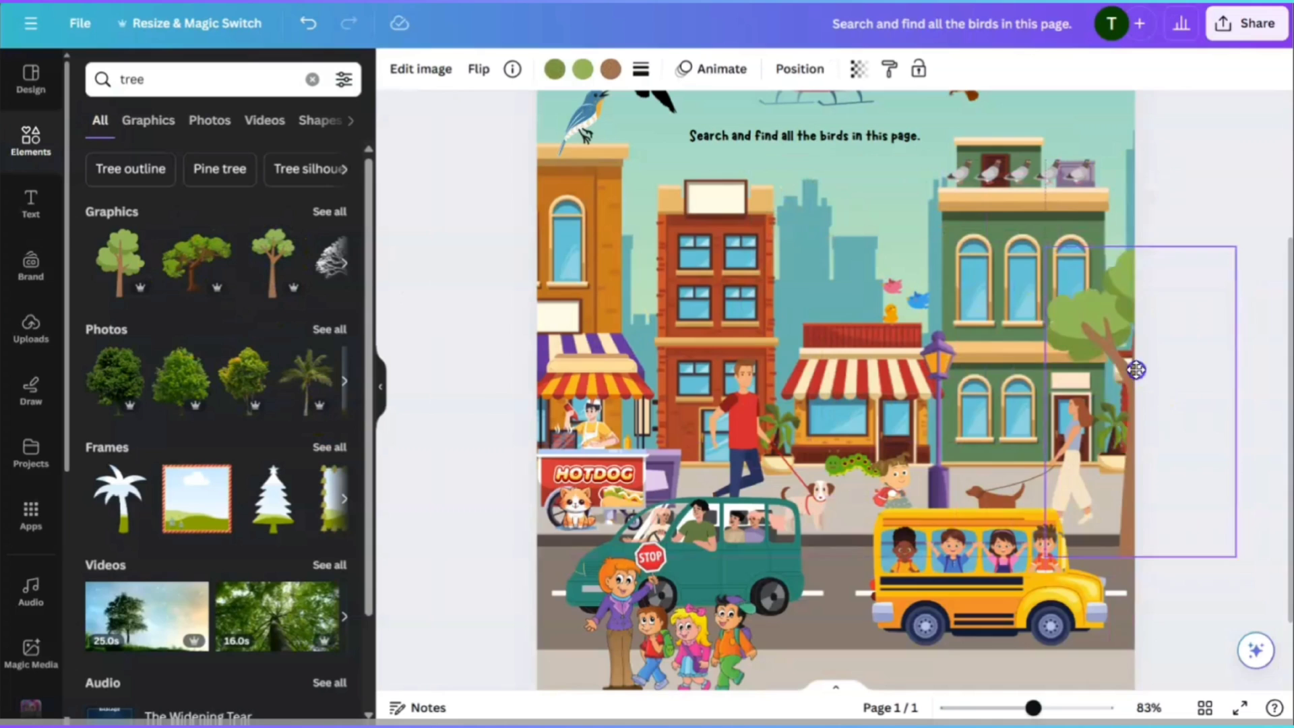
# Step: Add a watercolour hummingbird graphic, shrink it and flip it horizontally
pyautogui.click(91, 86)
pyautogui.write('bird')
pyautogui.click(141, 155)
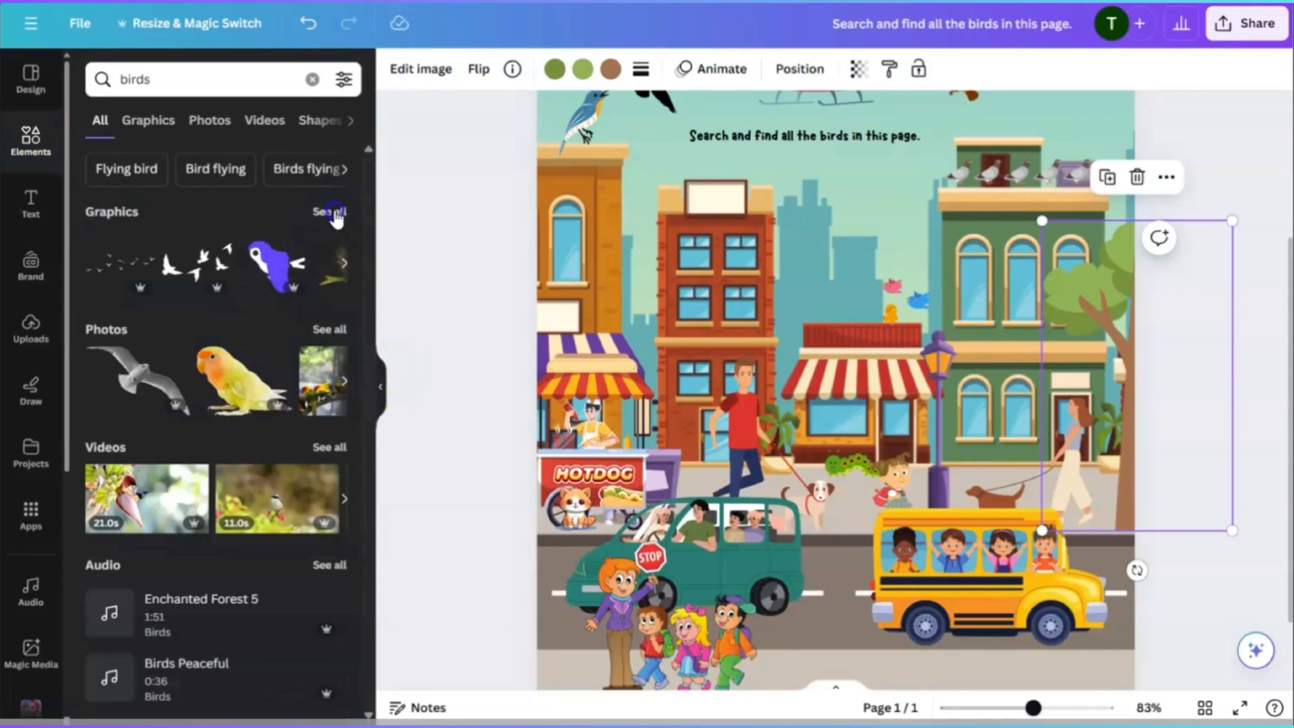
pyautogui.click(326, 211)
pyautogui.scroll(-5, 288, 472)
pyautogui.click(215, 320)
pyautogui.moveTo(590, 141); pyautogui.dragTo(1078, 293)
pyautogui.click(479, 69)
pyautogui.click(534, 115)
pyautogui.scroll(-2, 1189, 394)
pyautogui.click(1189, 394)
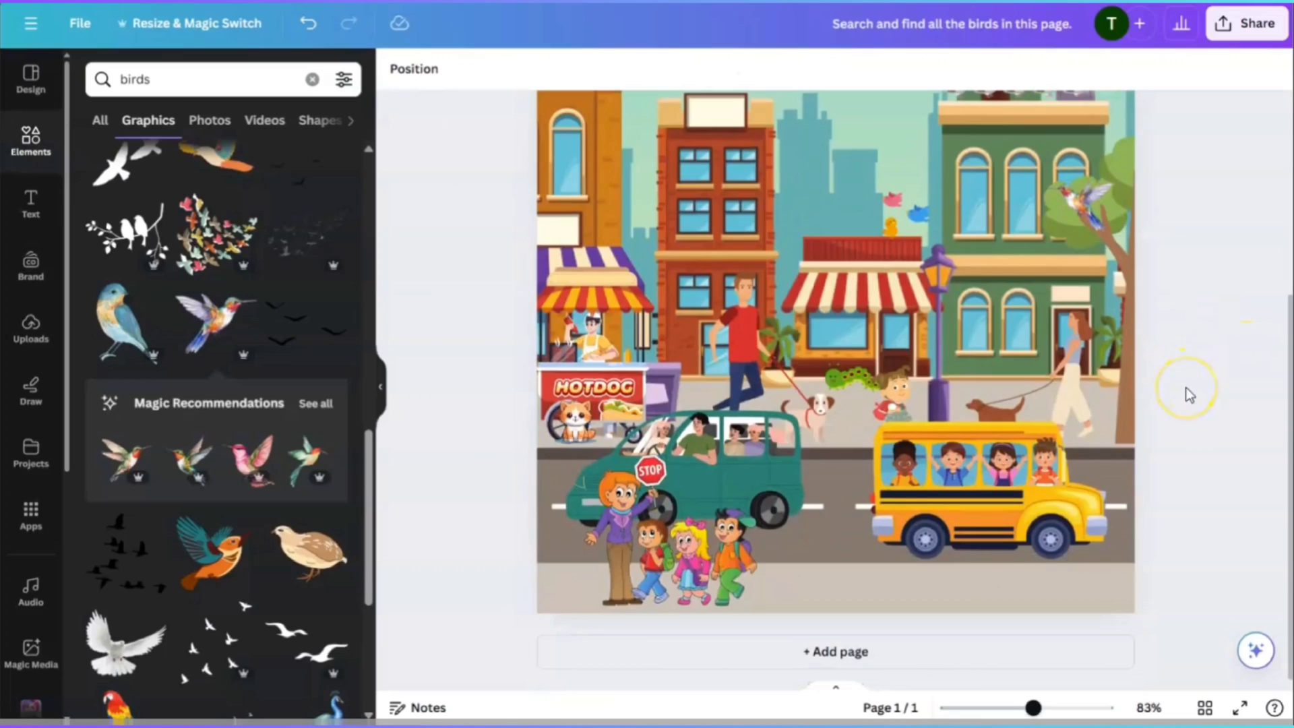
# Step: Add a school zone sign, moved down and shrunk beside the bus
pyautogui.click(211, 78)
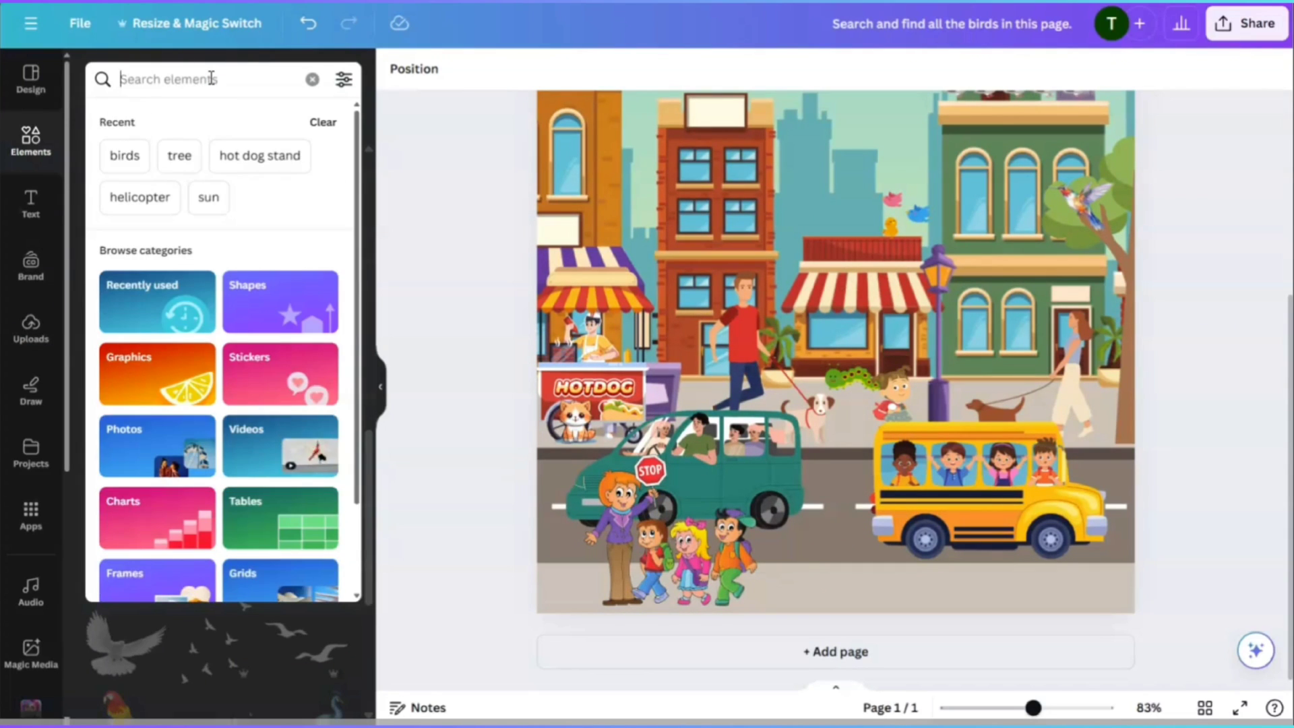
pyautogui.write('school zone sign')
pyautogui.press('Return')
pyautogui.click(307, 313)
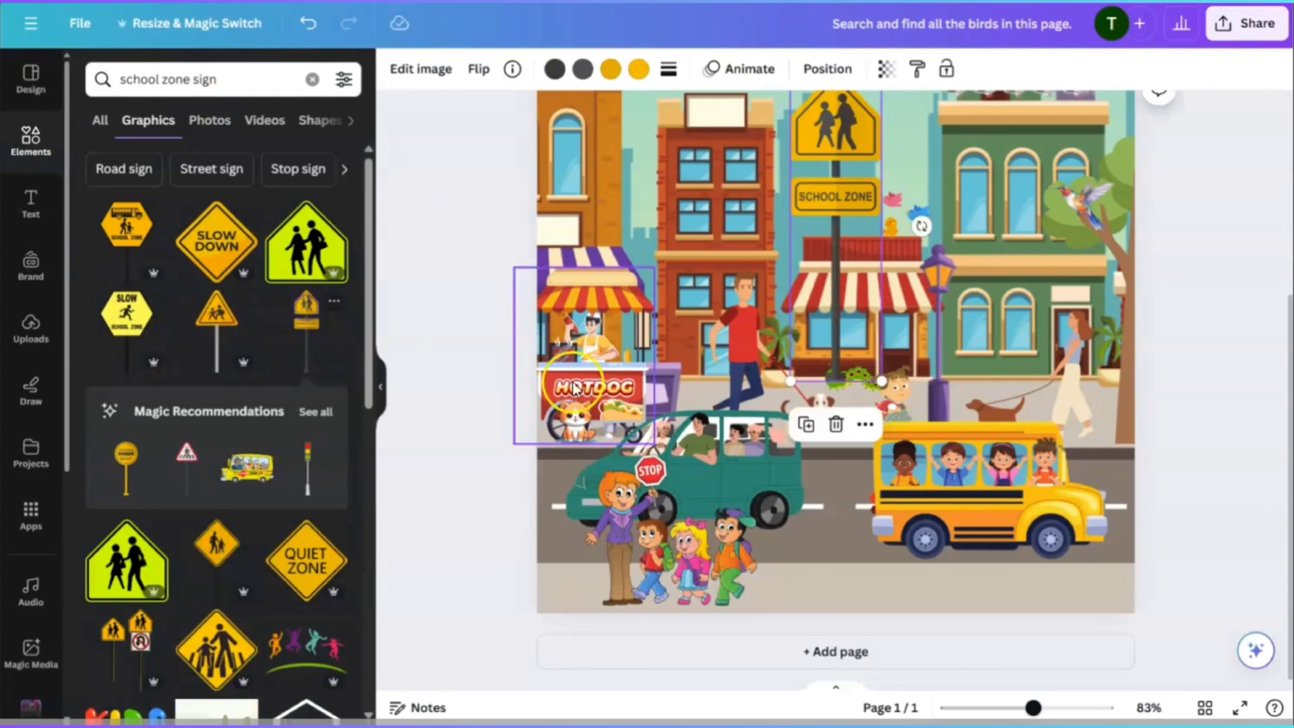
pyautogui.moveTo(836, 236); pyautogui.dragTo(842, 465)
pyautogui.moveTo(889, 317); pyautogui.dragTo(860, 421)
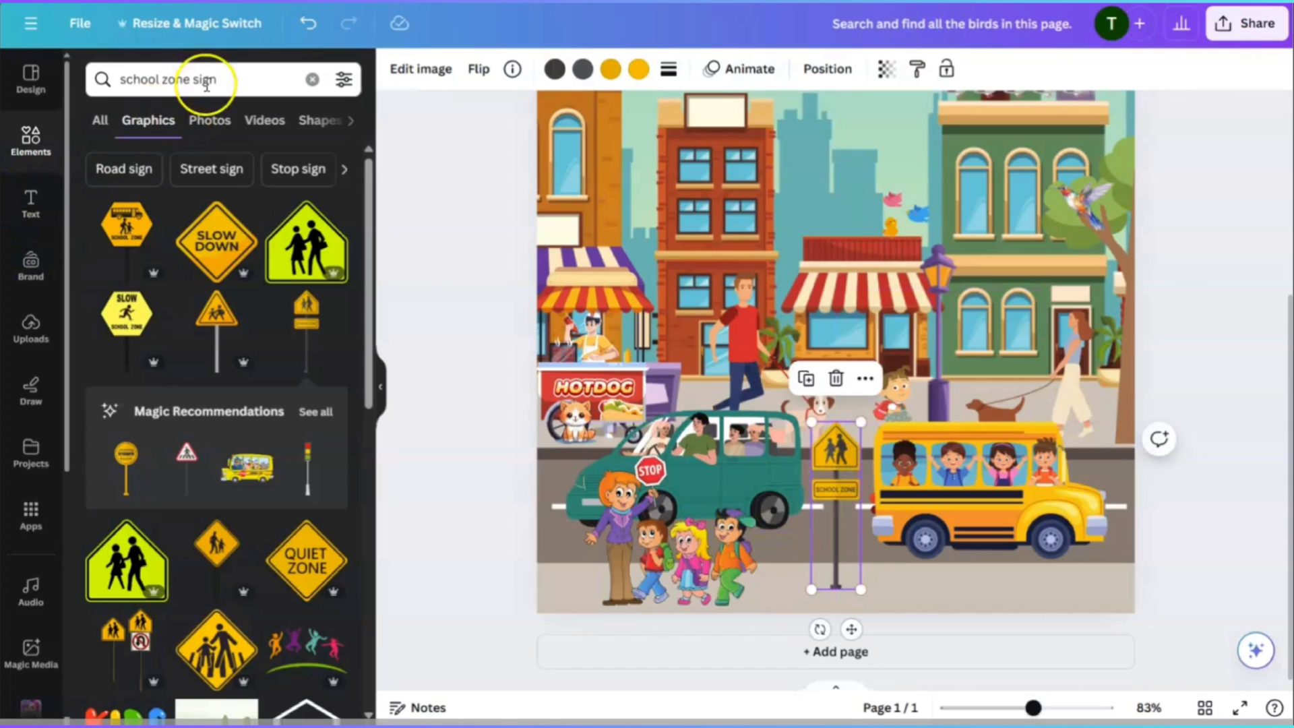
# Step: Search 'stop sign' and place one at the road's right edge
pyautogui.click(206, 79)
pyautogui.write('stop sign')
pyautogui.press('Return')
pyautogui.scroll(-3, 222, 404)
pyautogui.moveTo(306, 424); pyautogui.dragTo(1108, 441)
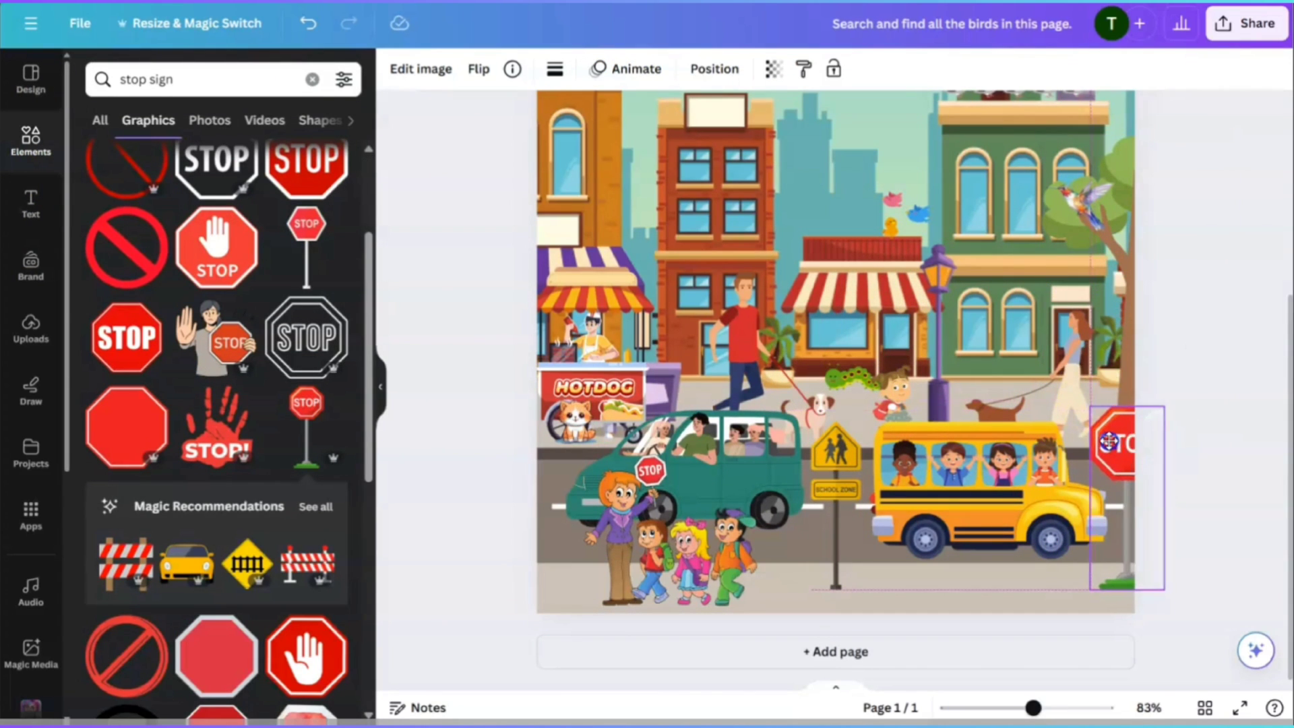
# Step: Drag a striped barricade into the lower left of the street
pyautogui.scroll(-2, 223, 404)
pyautogui.moveTo(307, 476); pyautogui.dragTo(547, 549)
pyautogui.click(1025, 621)
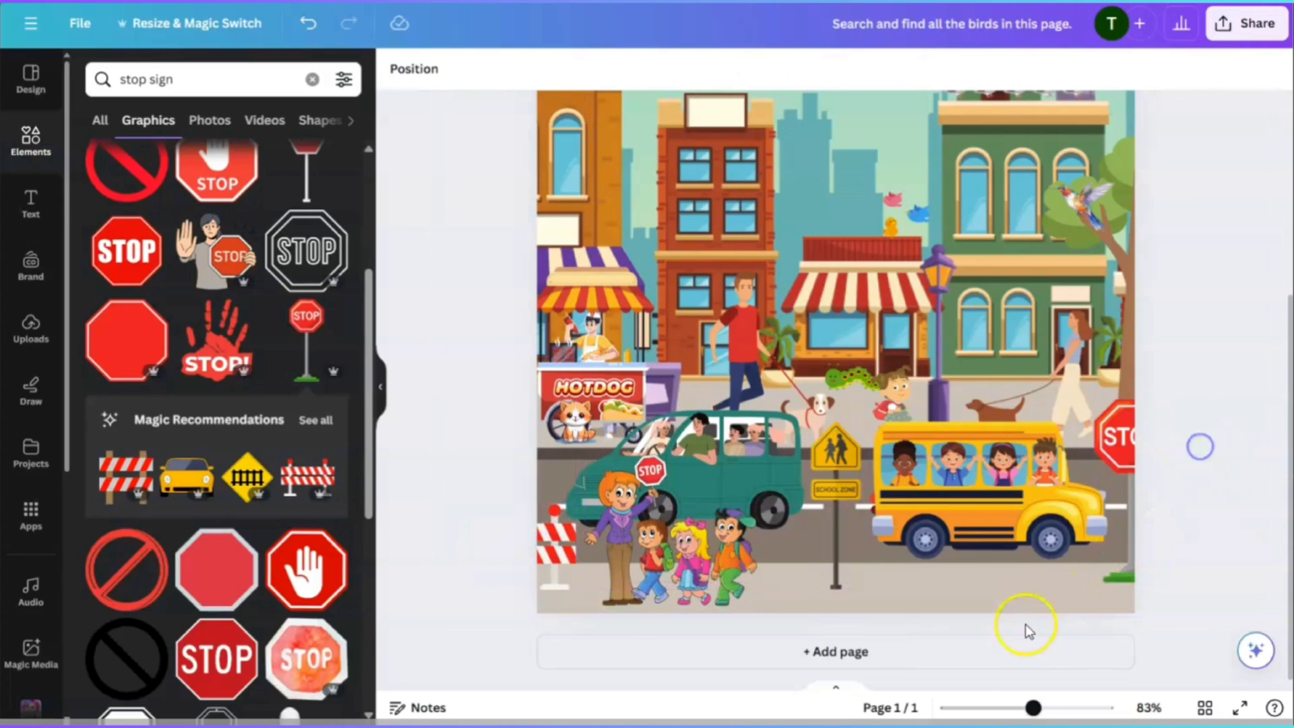
pyautogui.scroll(-4, 1083, 418)
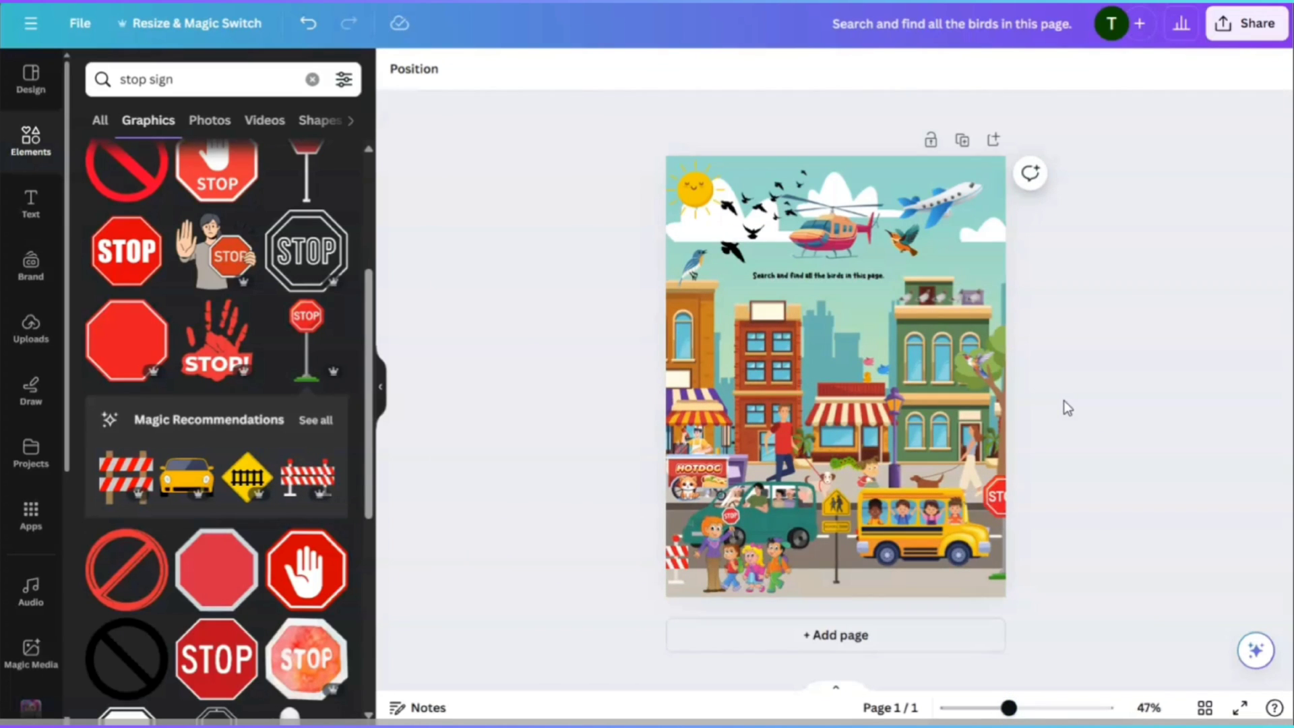
# Step: Add a placeholder Heading text box in the middle of the street scene
pyautogui.scroll(3, 1078, 458)
pyautogui.click(1102, 548)
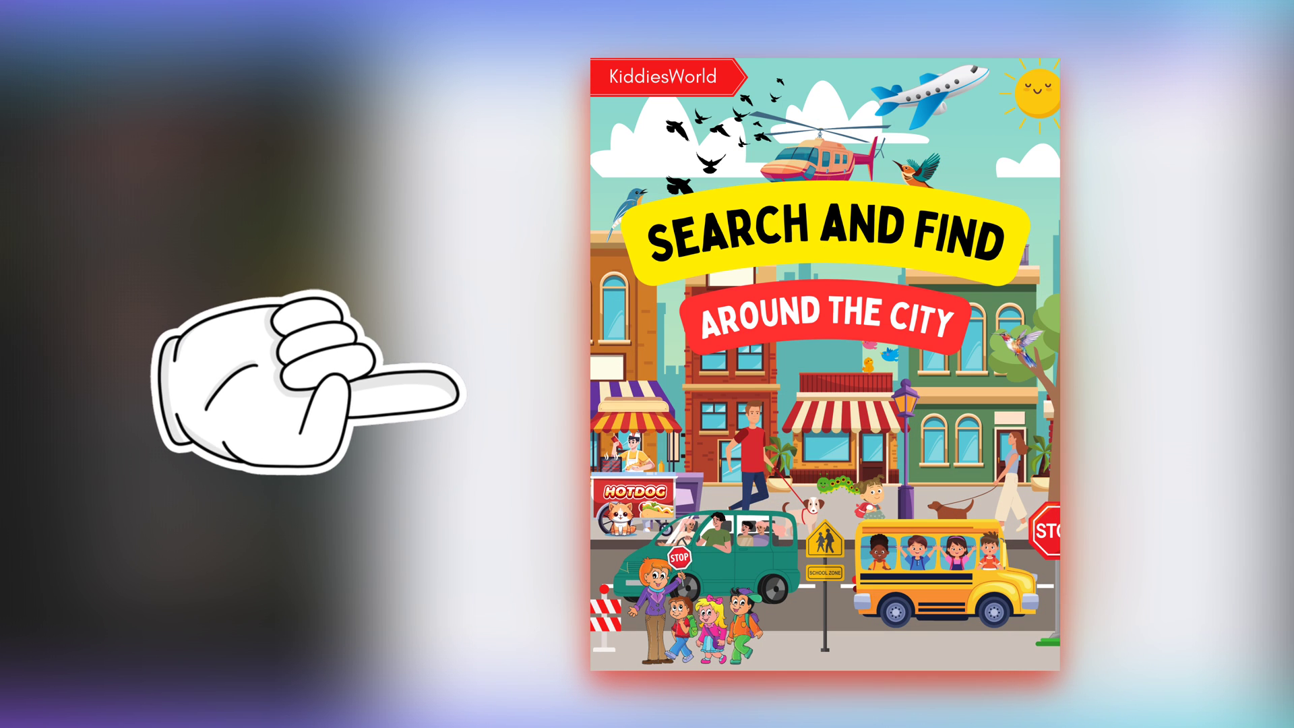
pyautogui.click(143, 221)
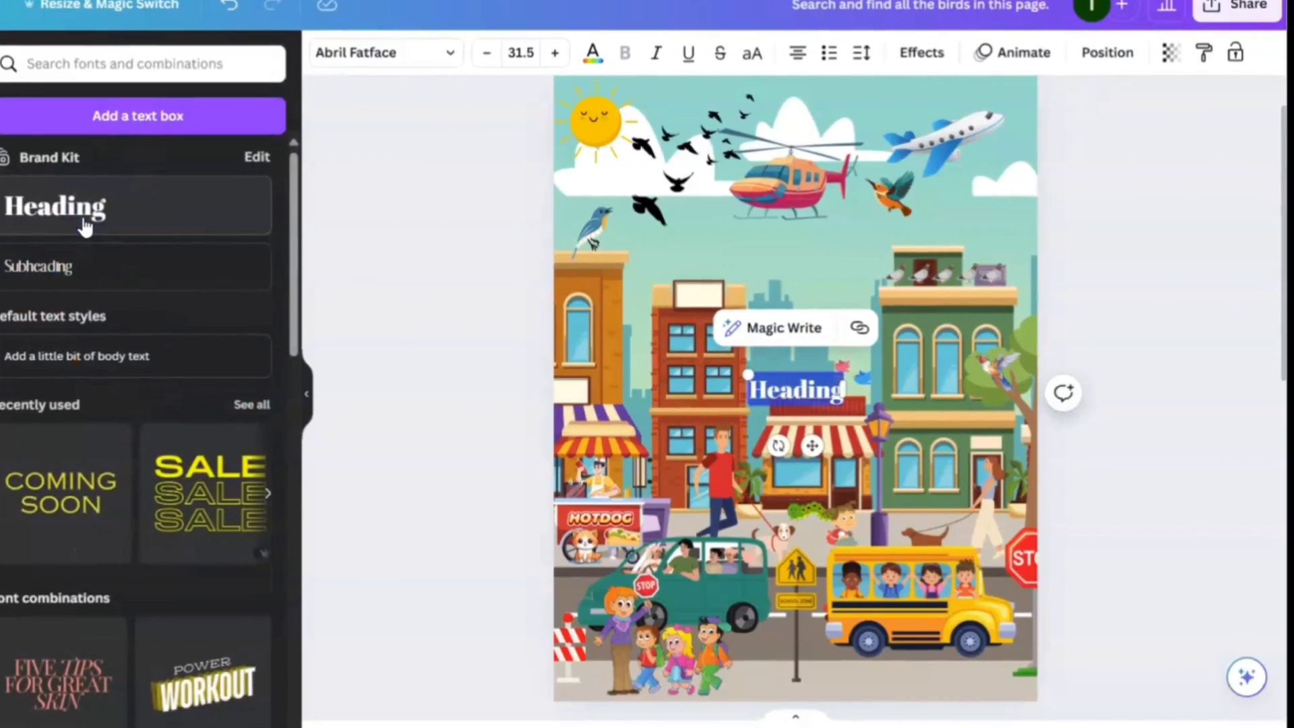
# Step: Type 'Search and Find', enlarge it, move it near the top, and set Bobby Jones font
pyautogui.write('Search and Fin')
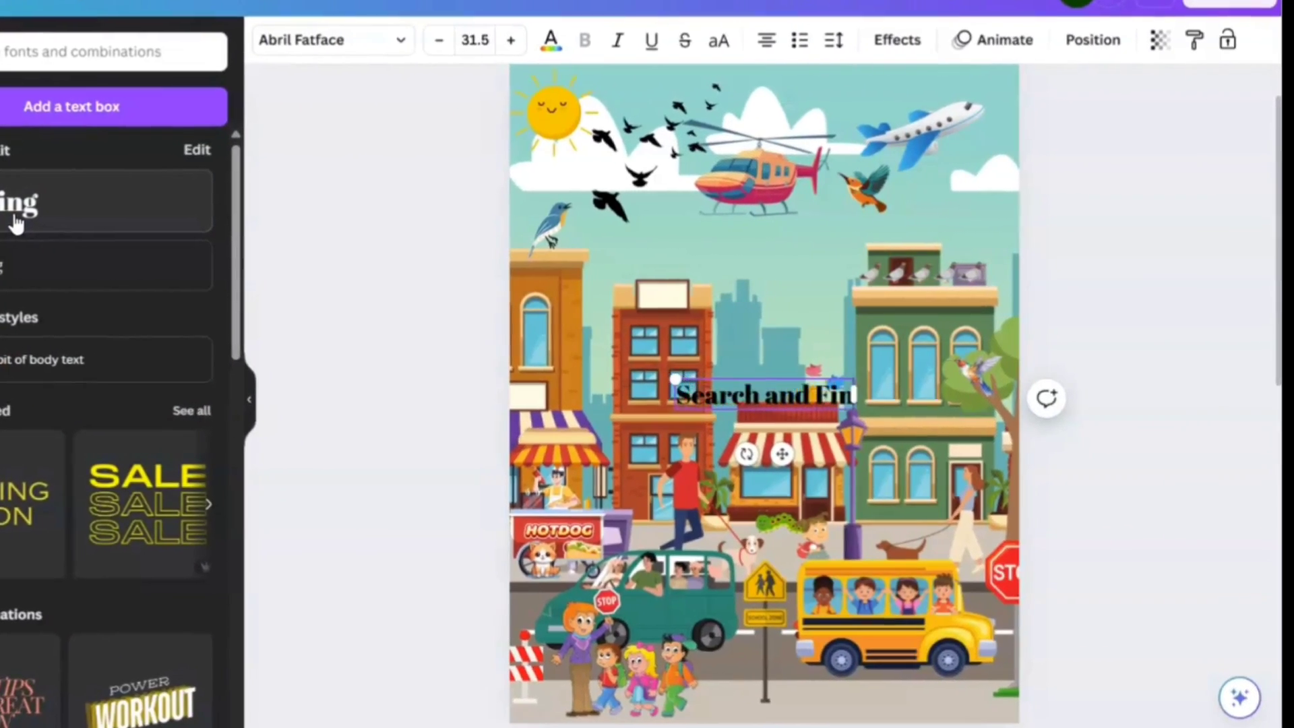
pyautogui.write('d')
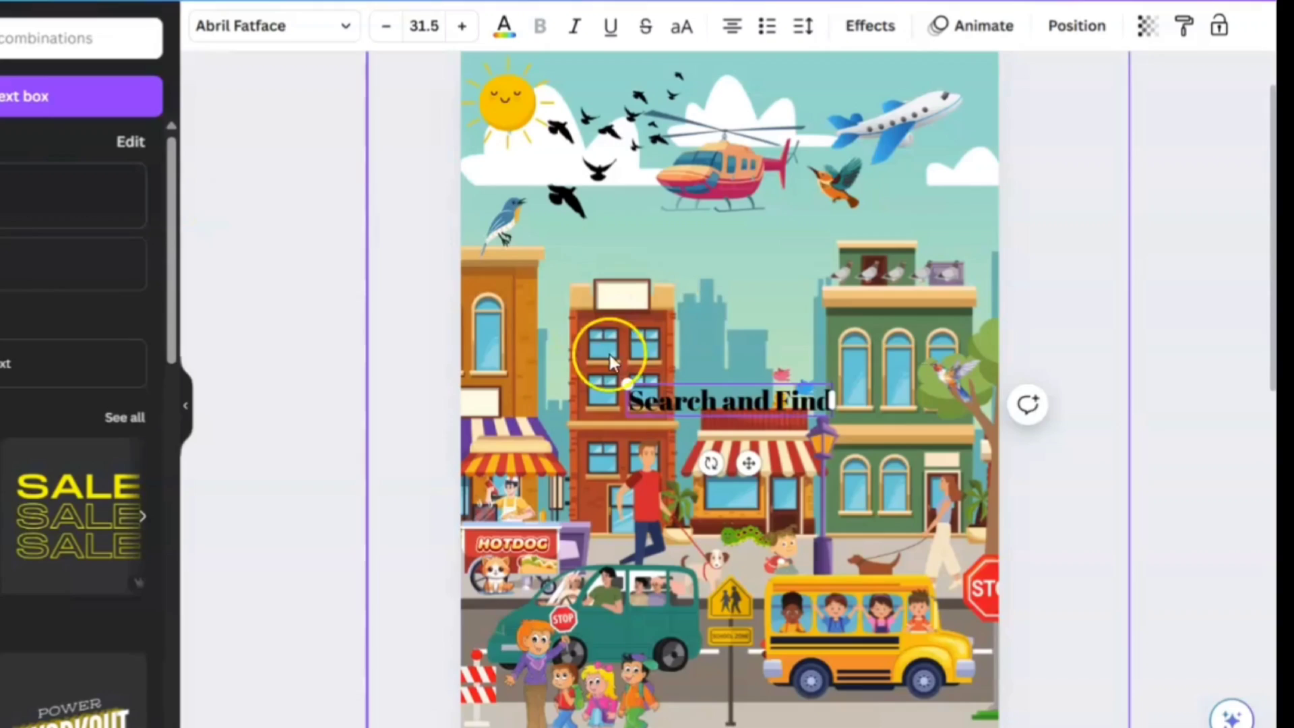
pyautogui.moveTo(627, 384); pyautogui.dragTo(479, 361)
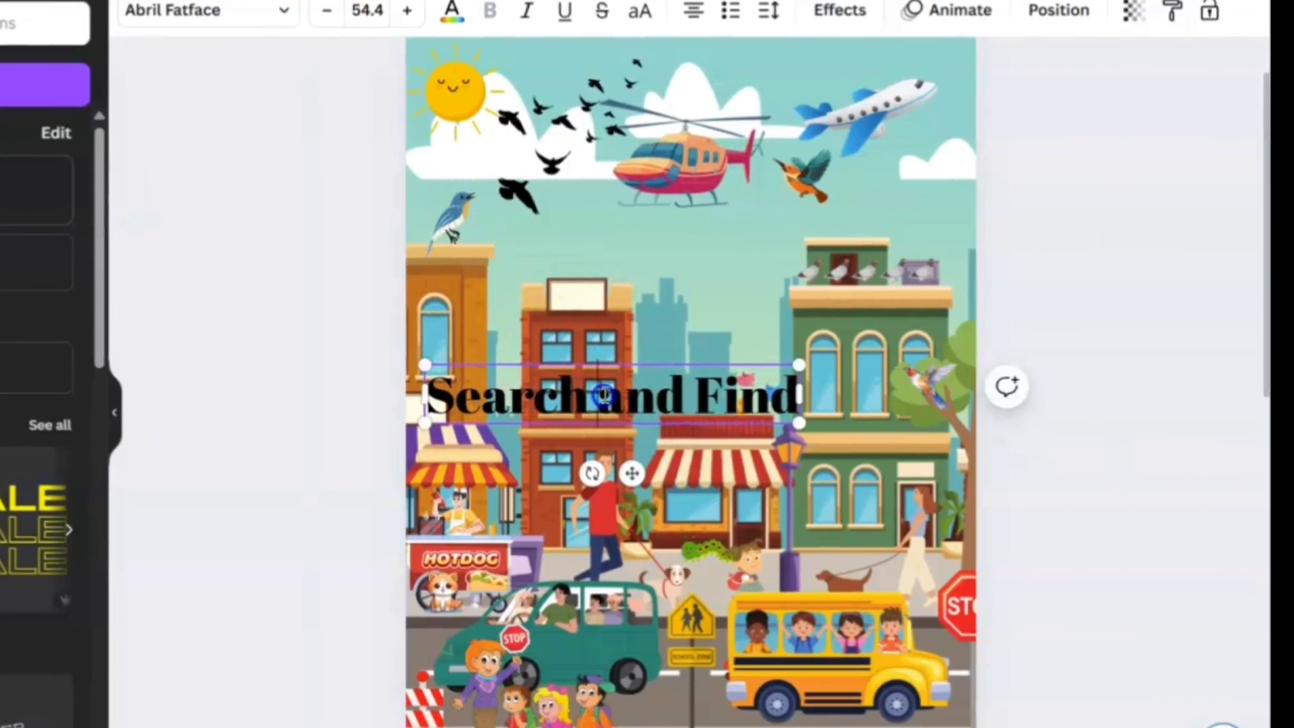
pyautogui.moveTo(631, 473); pyautogui.dragTo(721, 318)
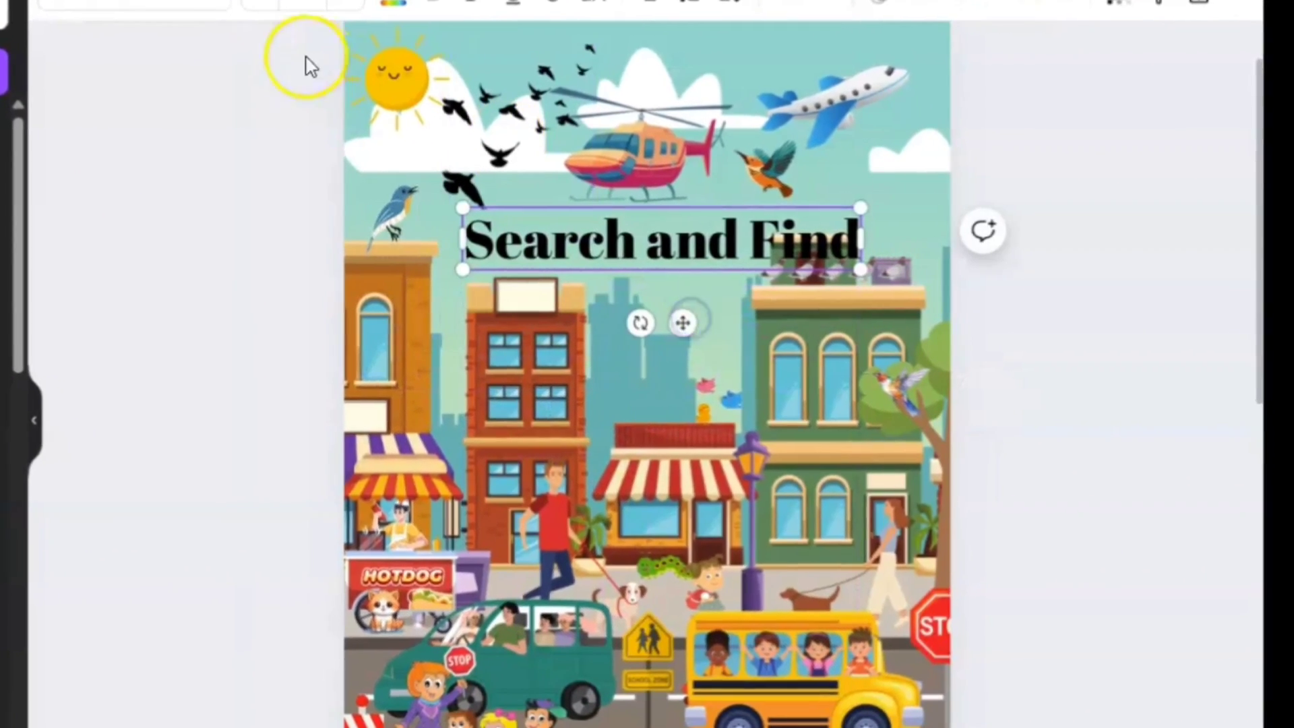
pyautogui.click(515, 73)
pyautogui.click(179, 357)
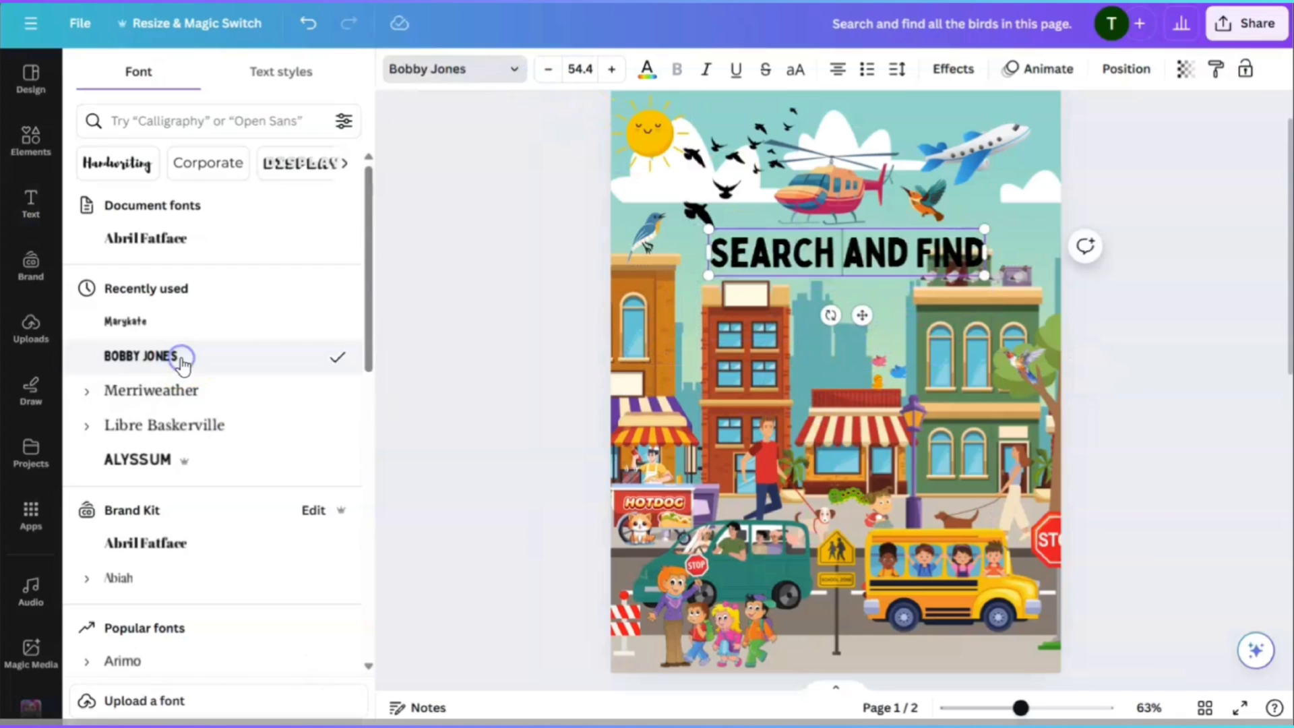
pyautogui.click(947, 70)
# Step: Give the title a yellow Background effect and Curve of 21, enlarge to 68.2 and recentre
pyautogui.click(116, 532)
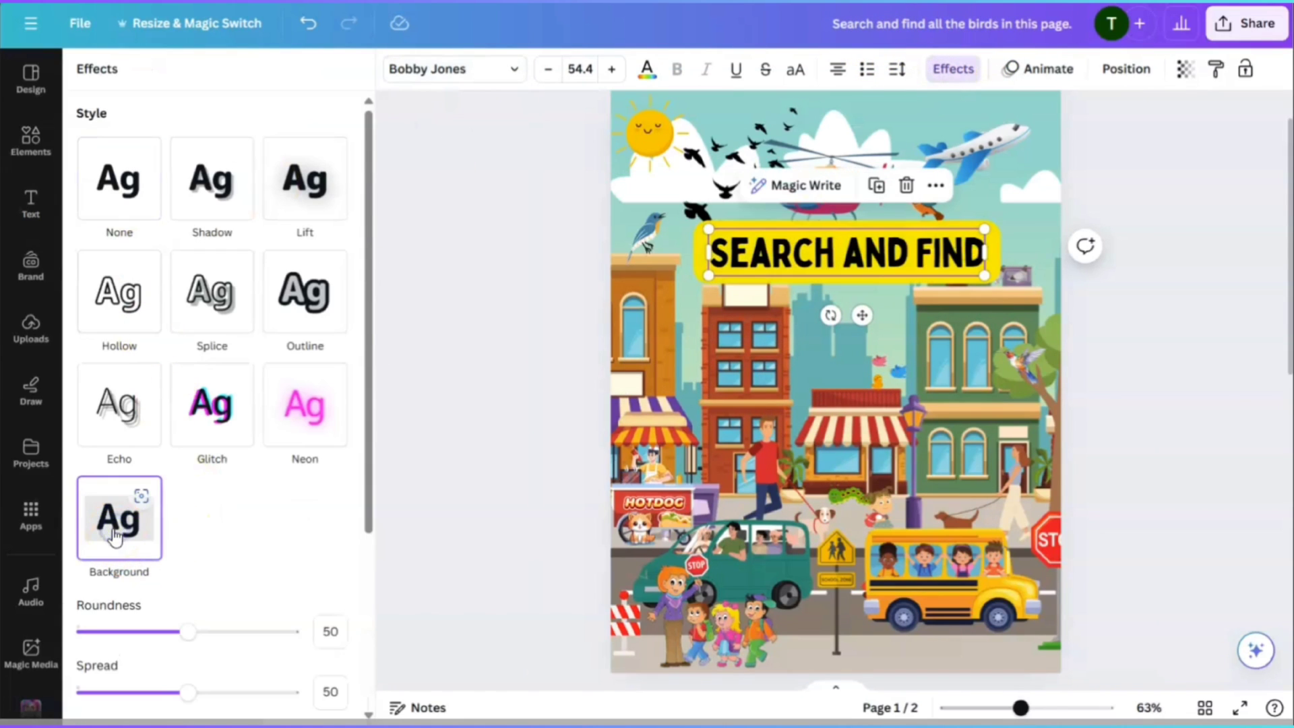
pyautogui.scroll(-4, 280, 654)
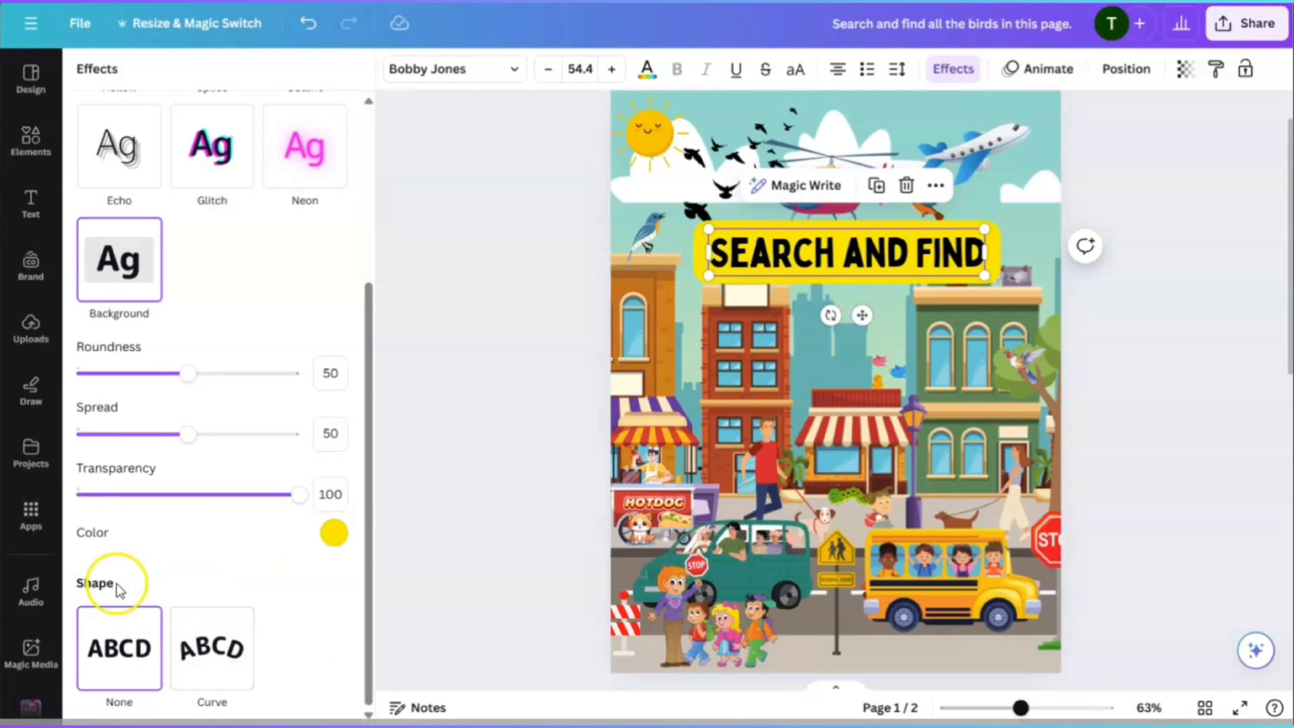
pyautogui.click(228, 664)
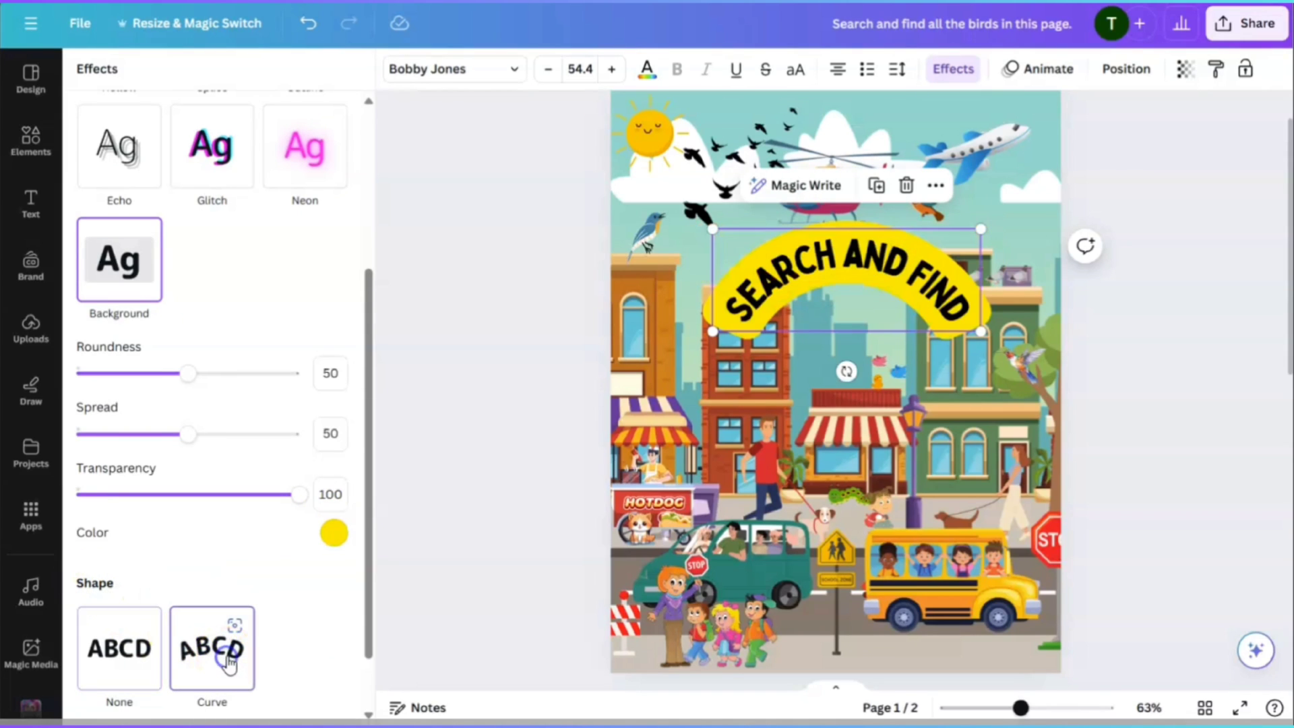
pyautogui.scroll(-1, 332, 611)
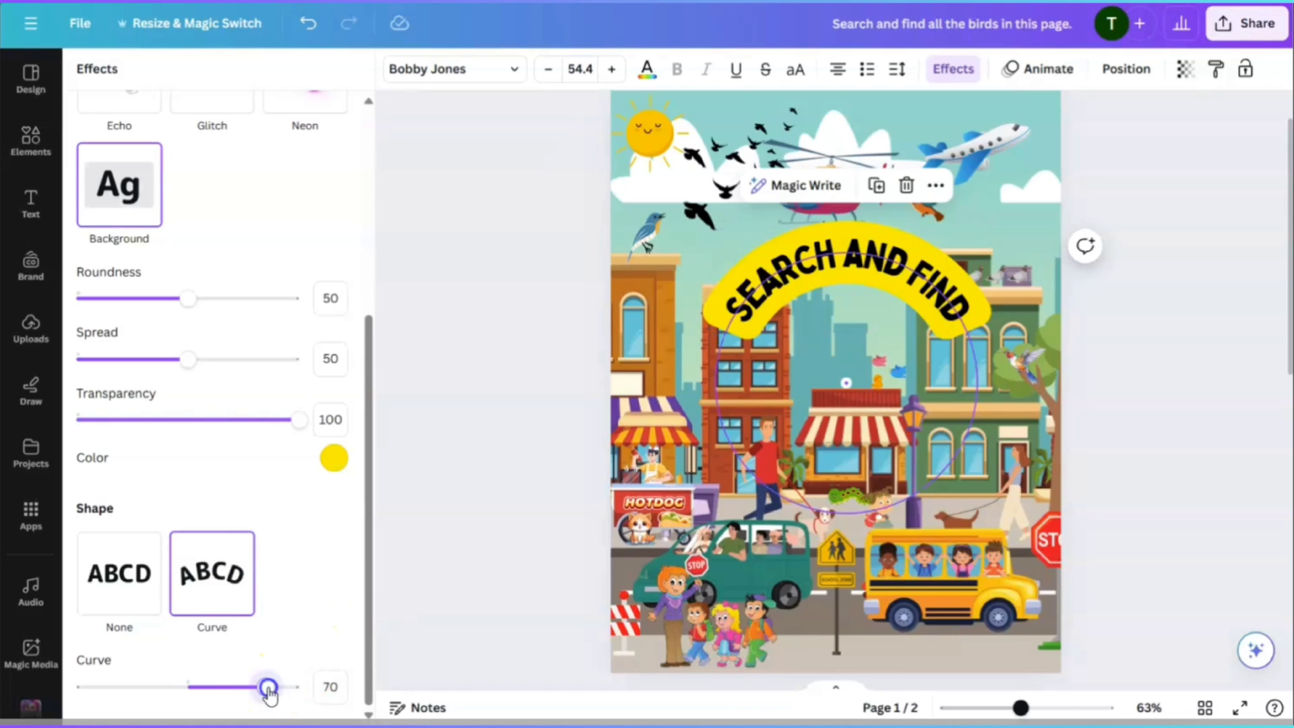
pyautogui.moveTo(268, 689); pyautogui.dragTo(213, 686)
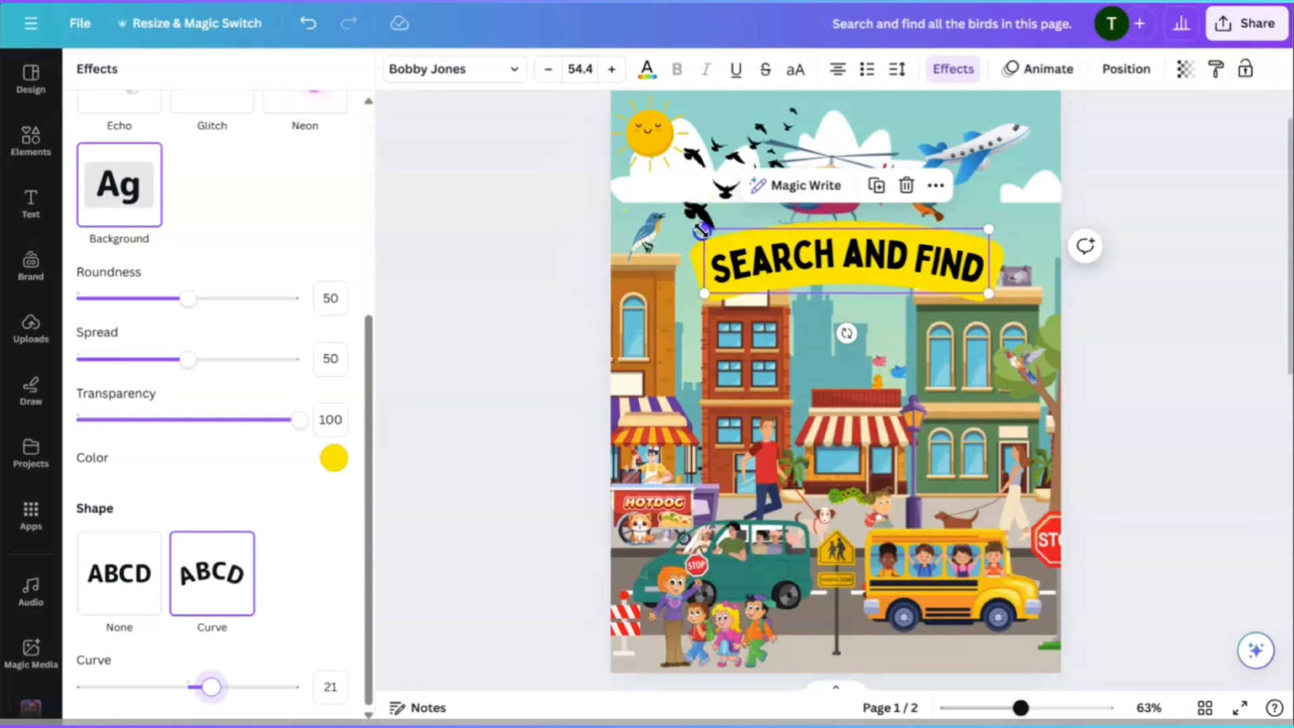
pyautogui.moveTo(702, 229); pyautogui.dragTo(632, 213)
pyautogui.moveTo(800, 235); pyautogui.dragTo(824, 234)
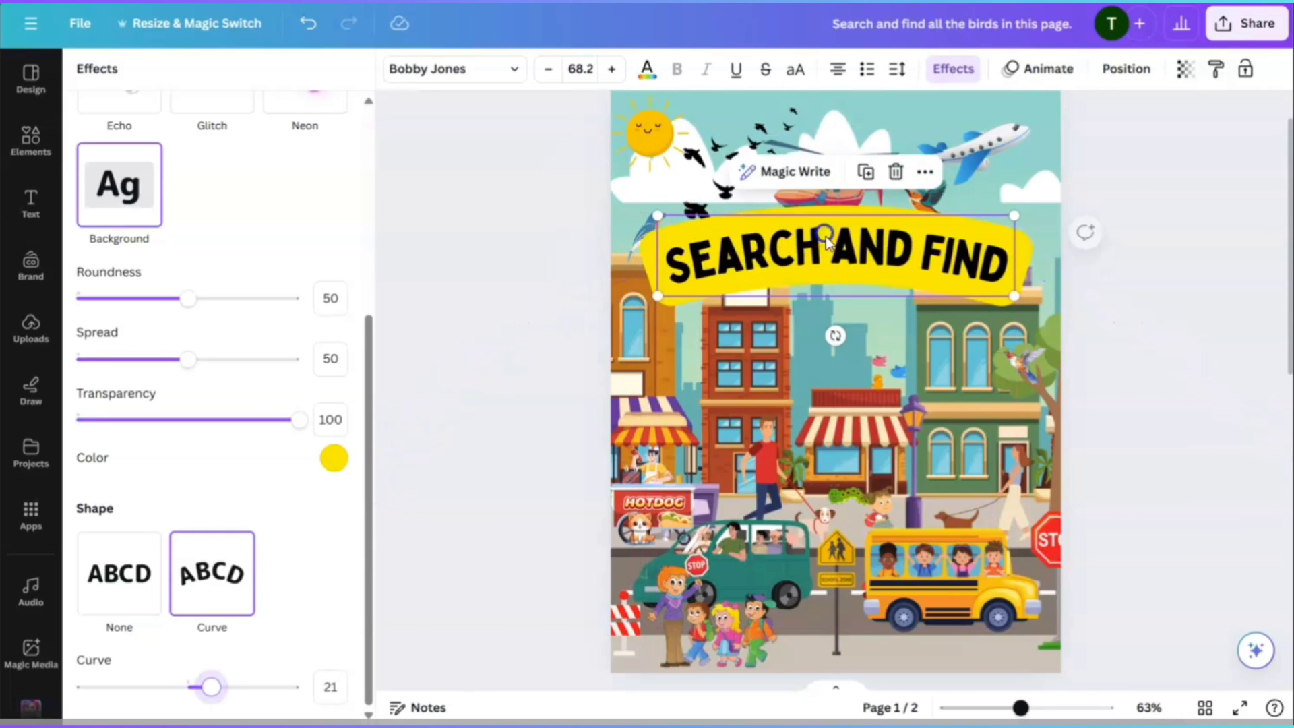
pyautogui.click(841, 251)
# Step: Duplicate the title below, shrink the copy to 49.7, and retype it 'AROUND THE CITY'
pyautogui.click(885, 369)
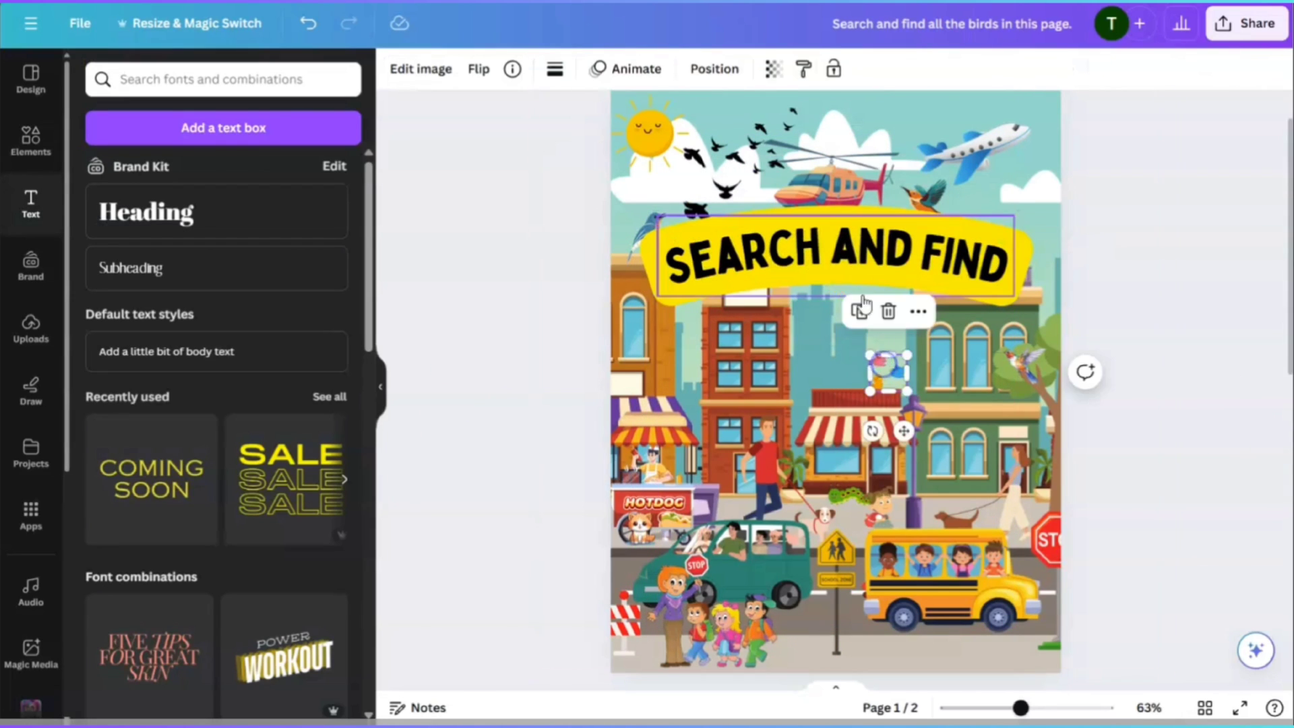
pyautogui.click(865, 173)
pyautogui.moveTo(869, 252); pyautogui.dragTo(868, 344)
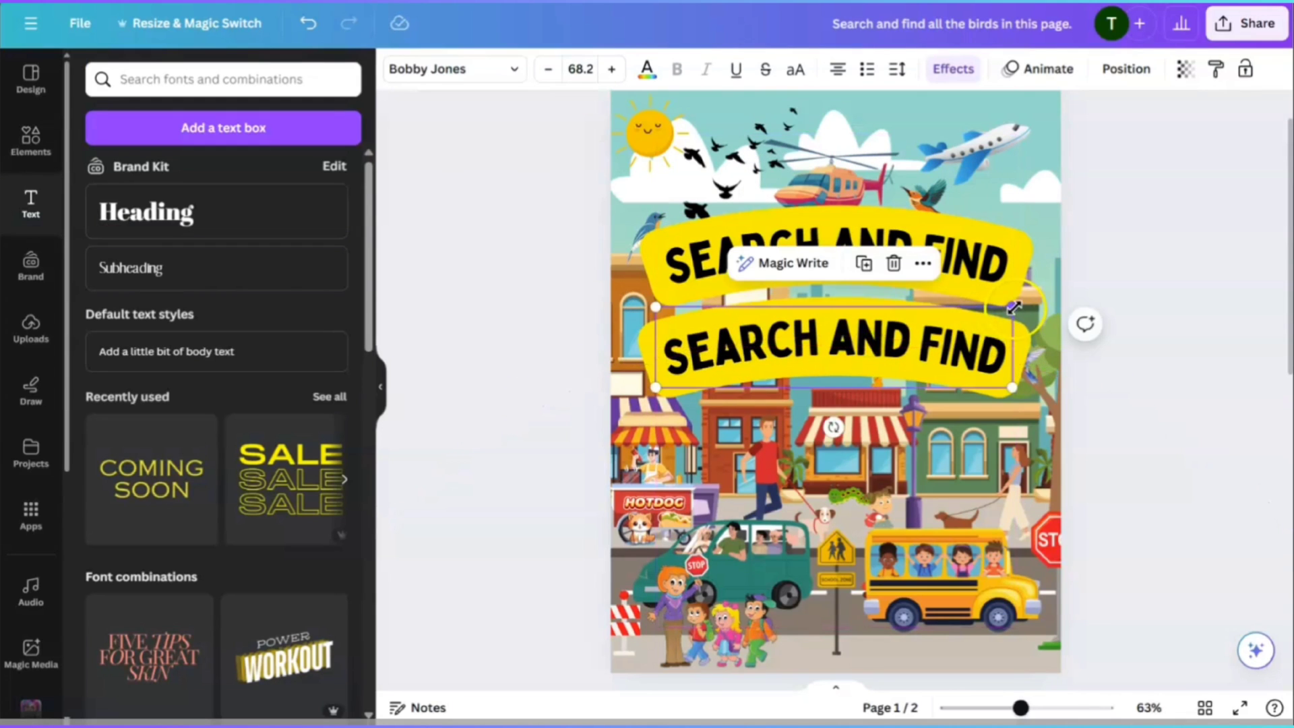
pyautogui.moveTo(1013, 307); pyautogui.dragTo(920, 333)
pyautogui.moveTo(785, 356); pyautogui.dragTo(842, 328)
pyautogui.doubleClick(841, 329)
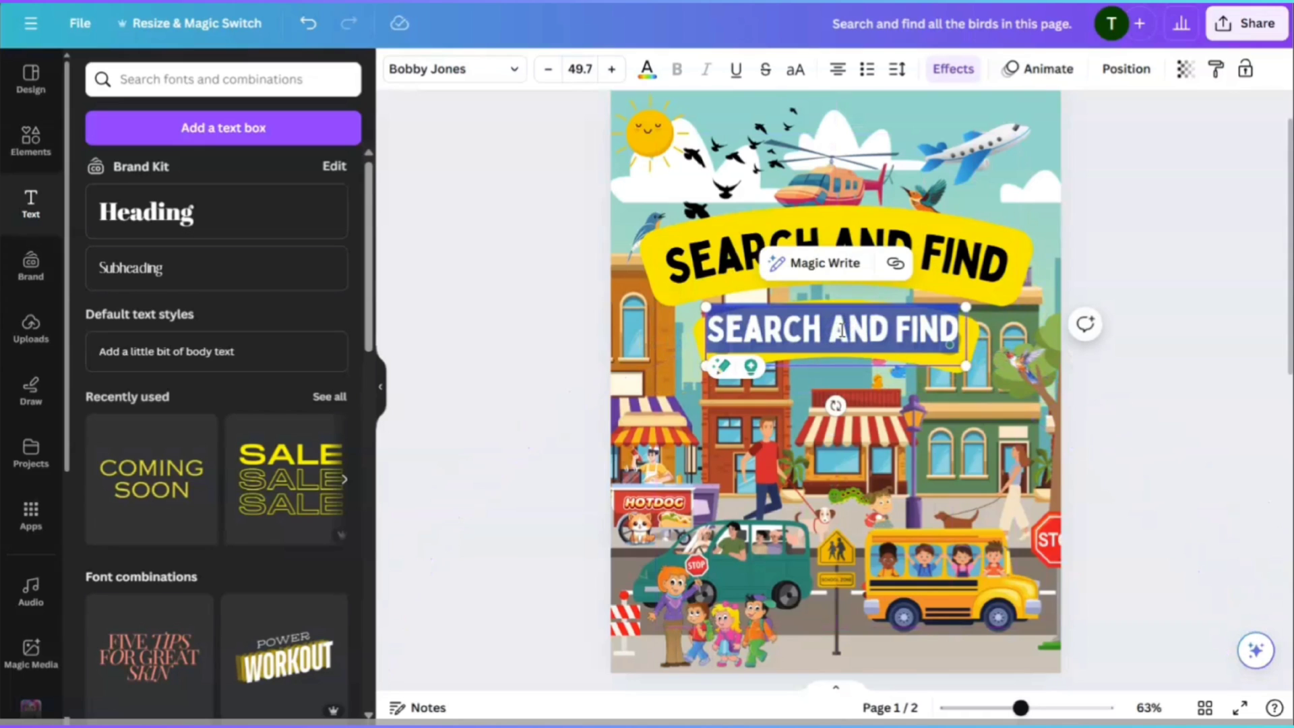
pyautogui.write('AR')
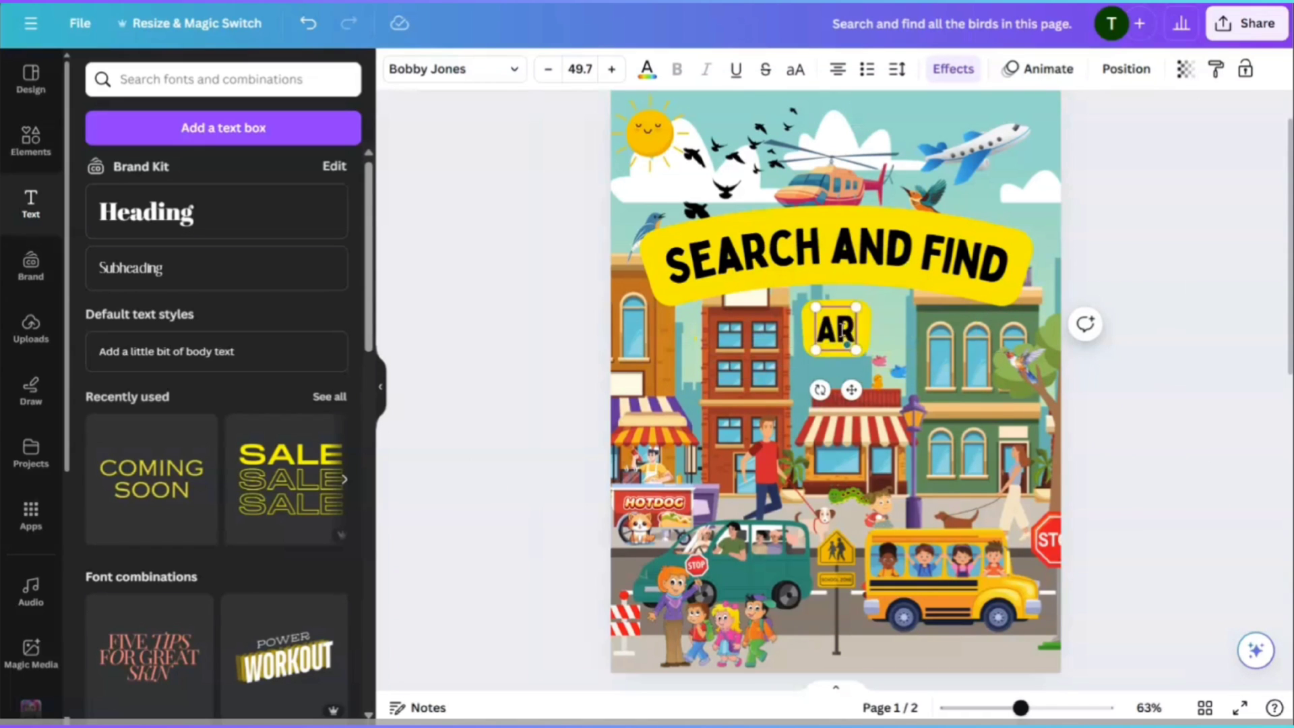
pyautogui.write('OUND THE')
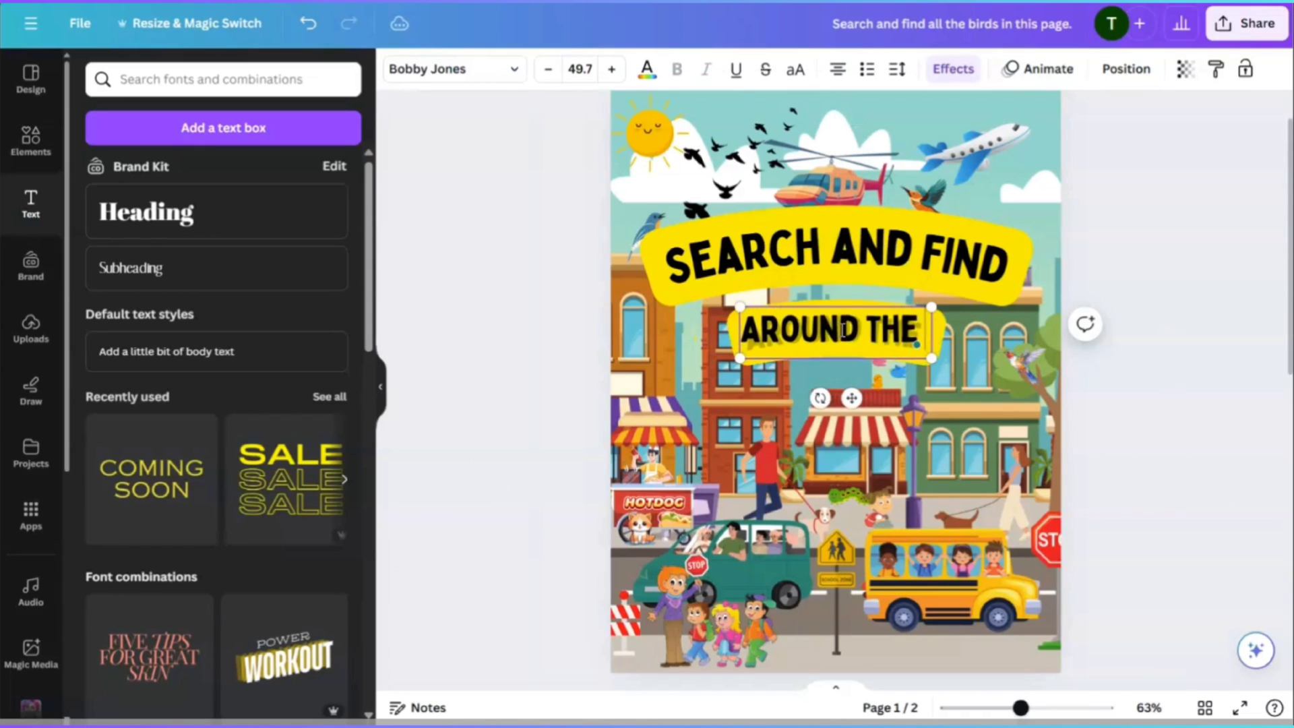
pyautogui.write(' CITY')
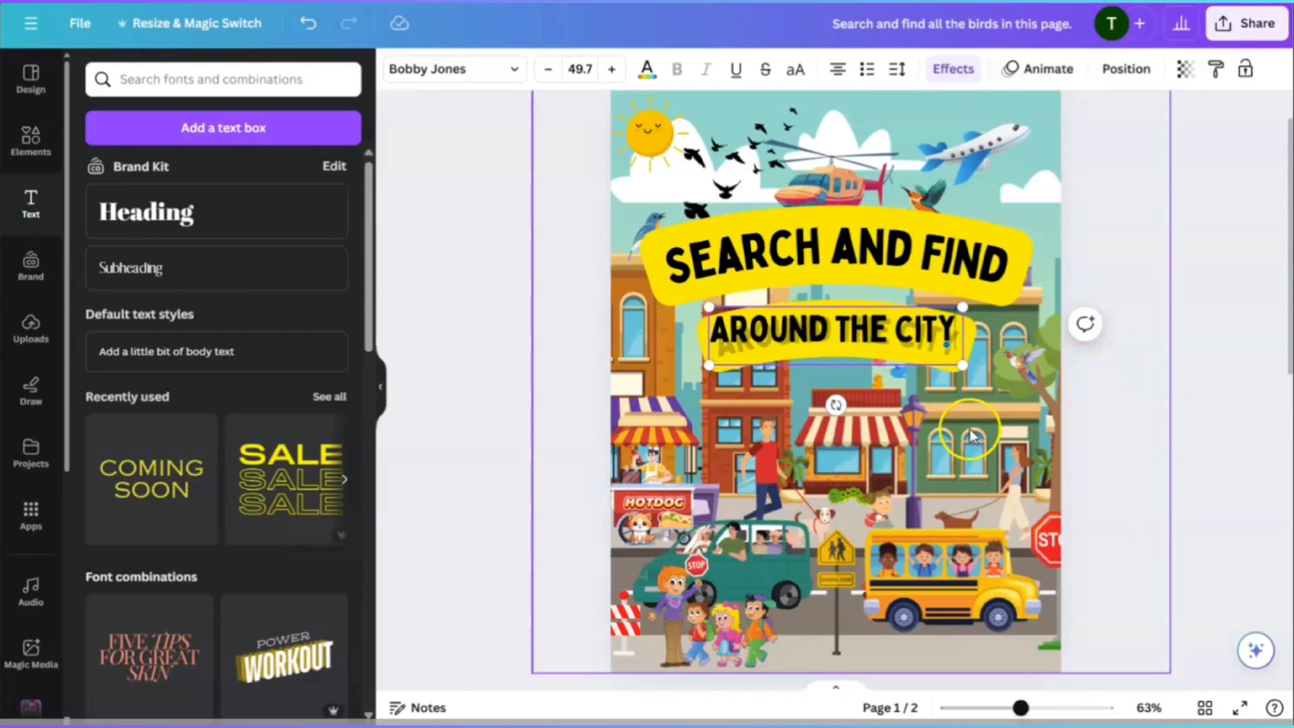
pyautogui.click(1110, 449)
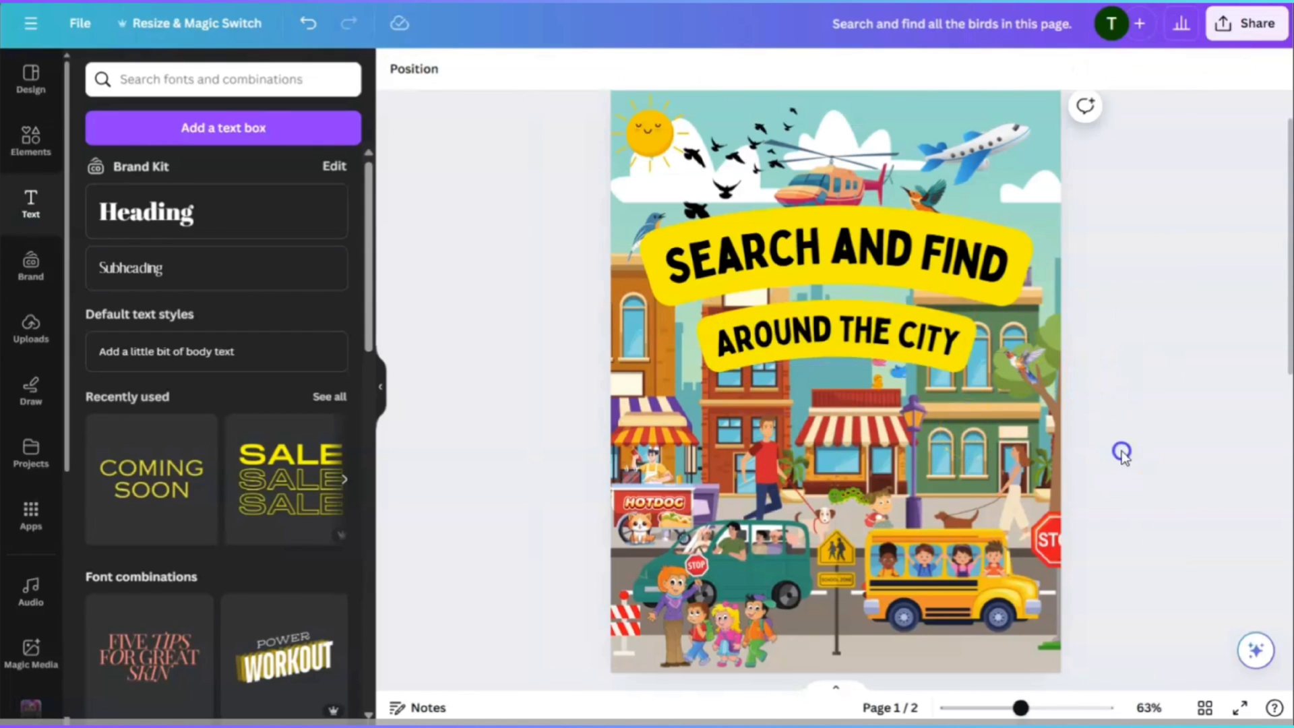
pyautogui.click(849, 346)
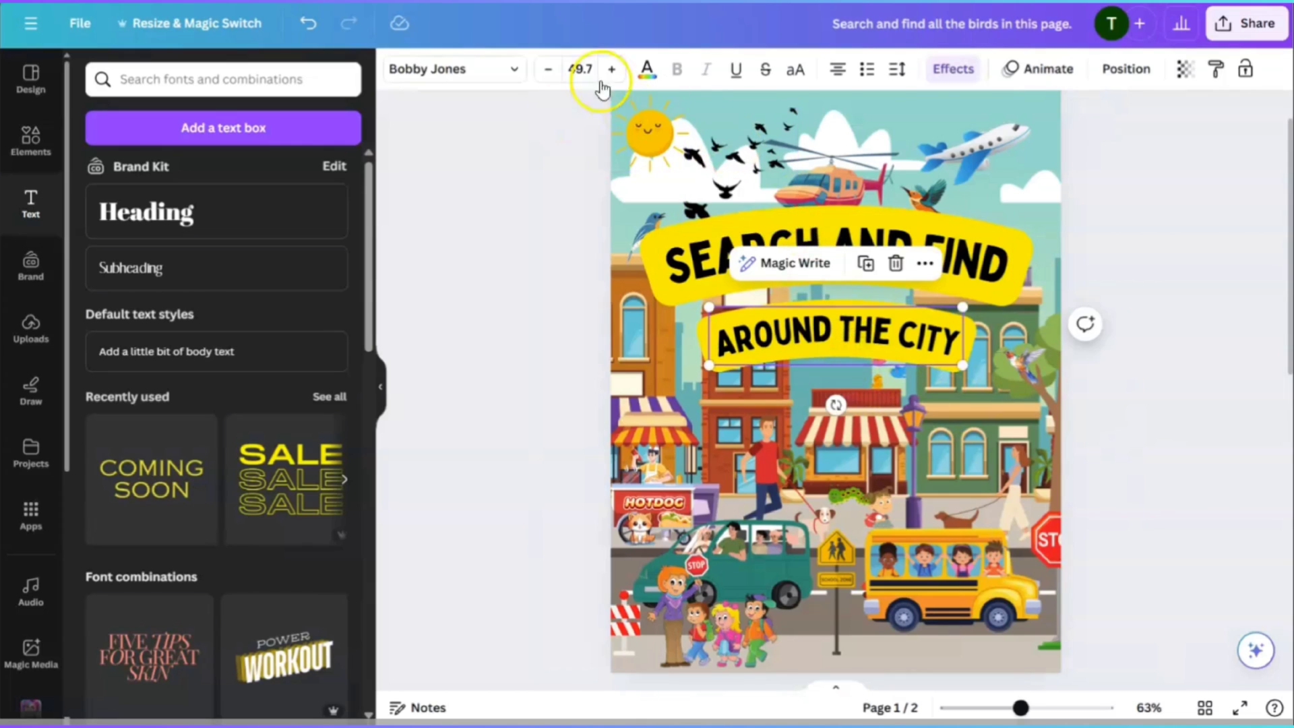
# Step: Give the AROUND THE CITY subtitle a red background through its text Effects
pyautogui.click(966, 70)
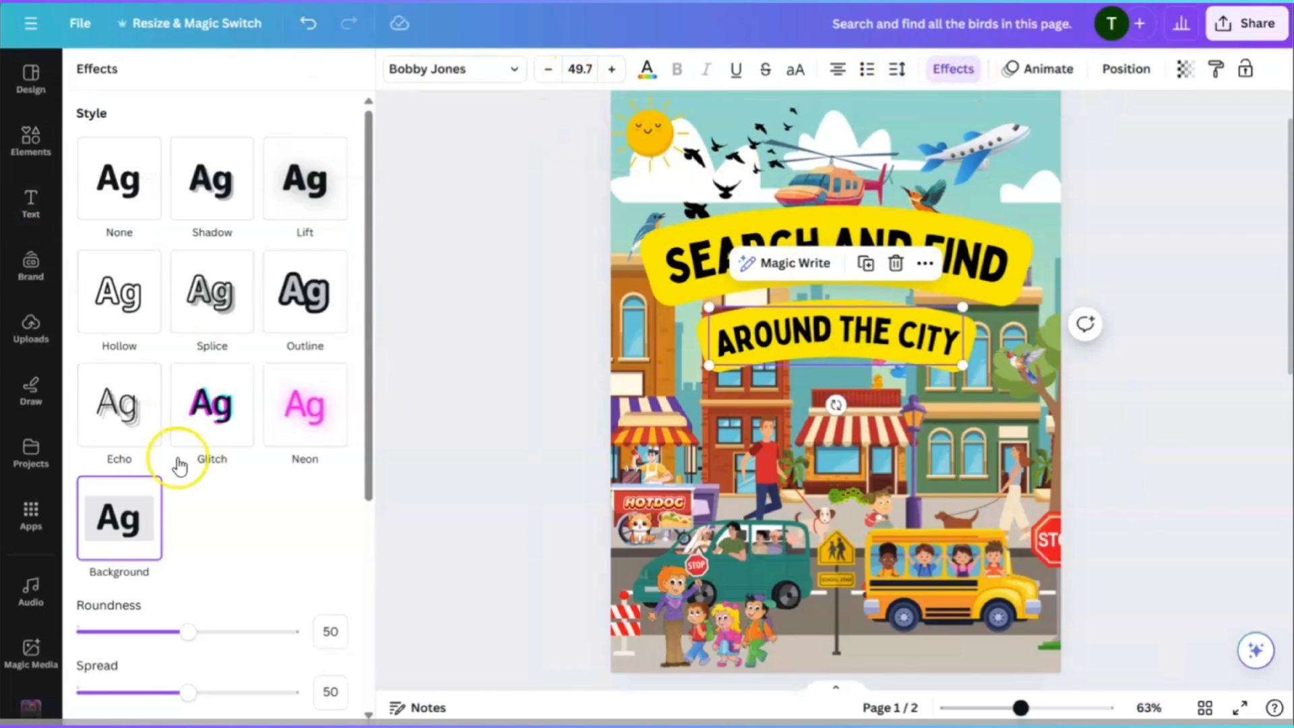
pyautogui.scroll(-5, 274, 520)
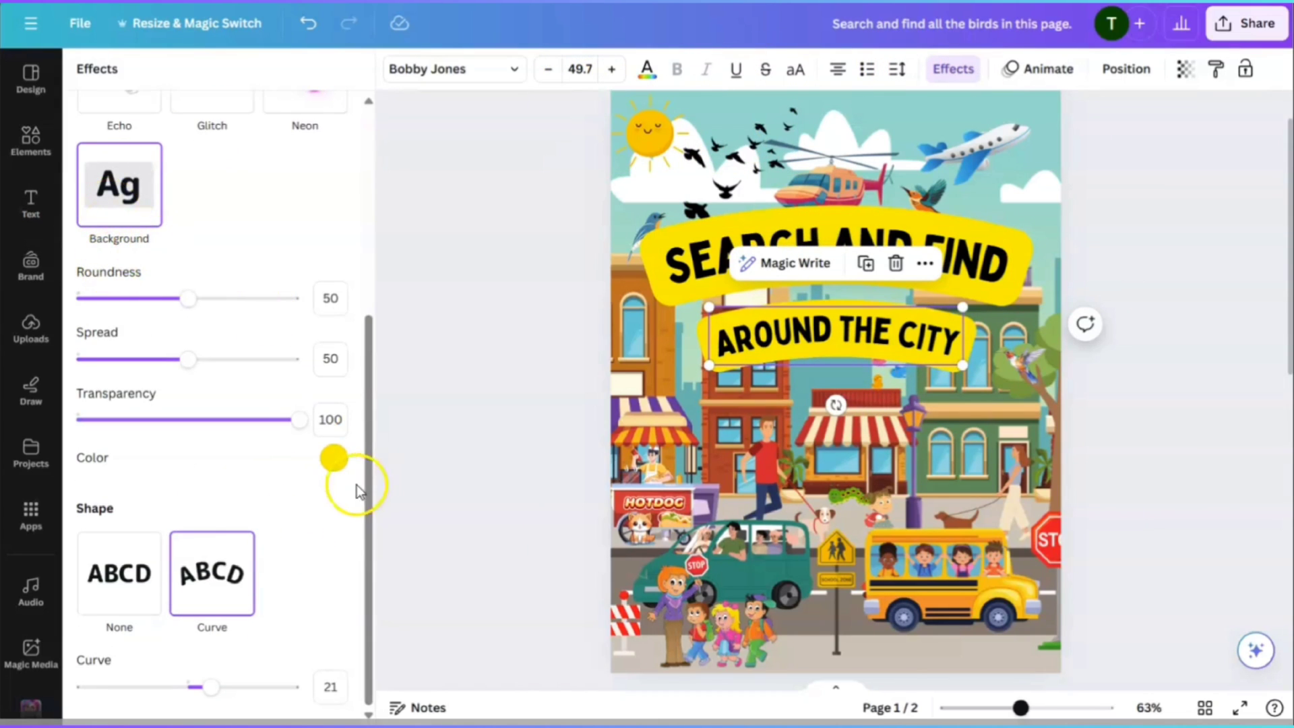
pyautogui.click(335, 460)
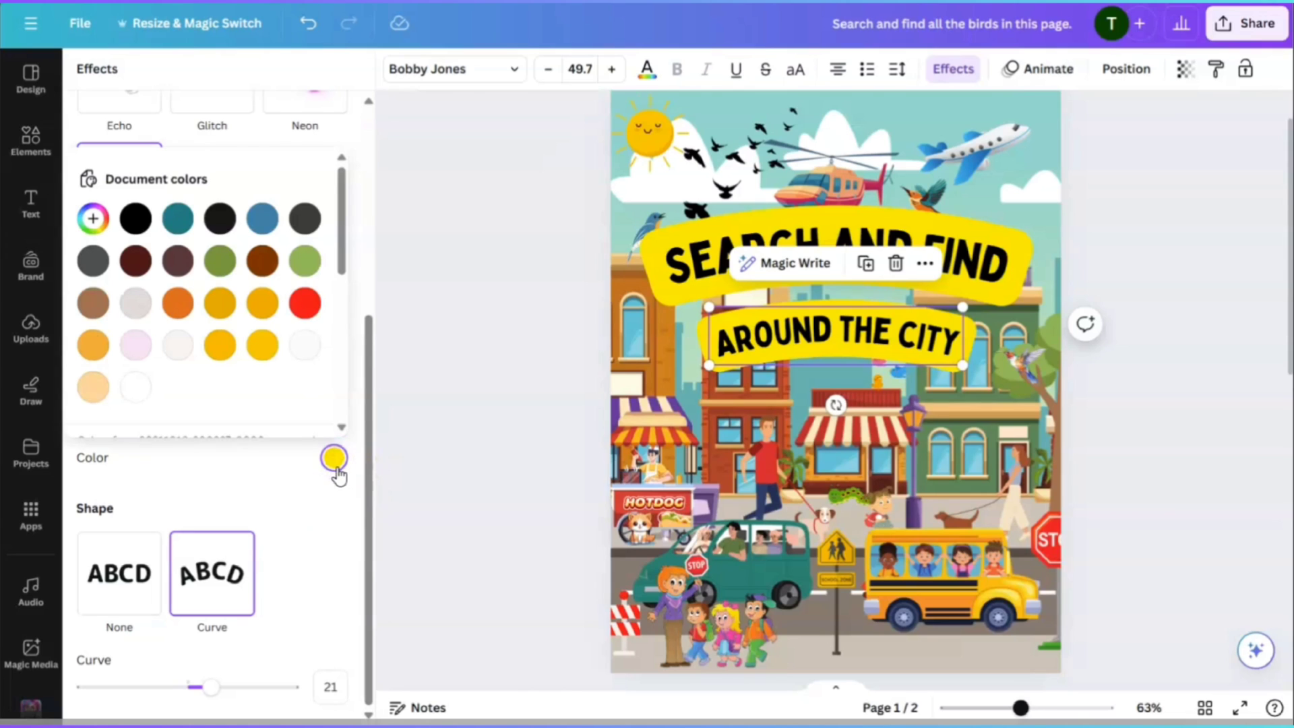
pyautogui.scroll(-5, 208, 350)
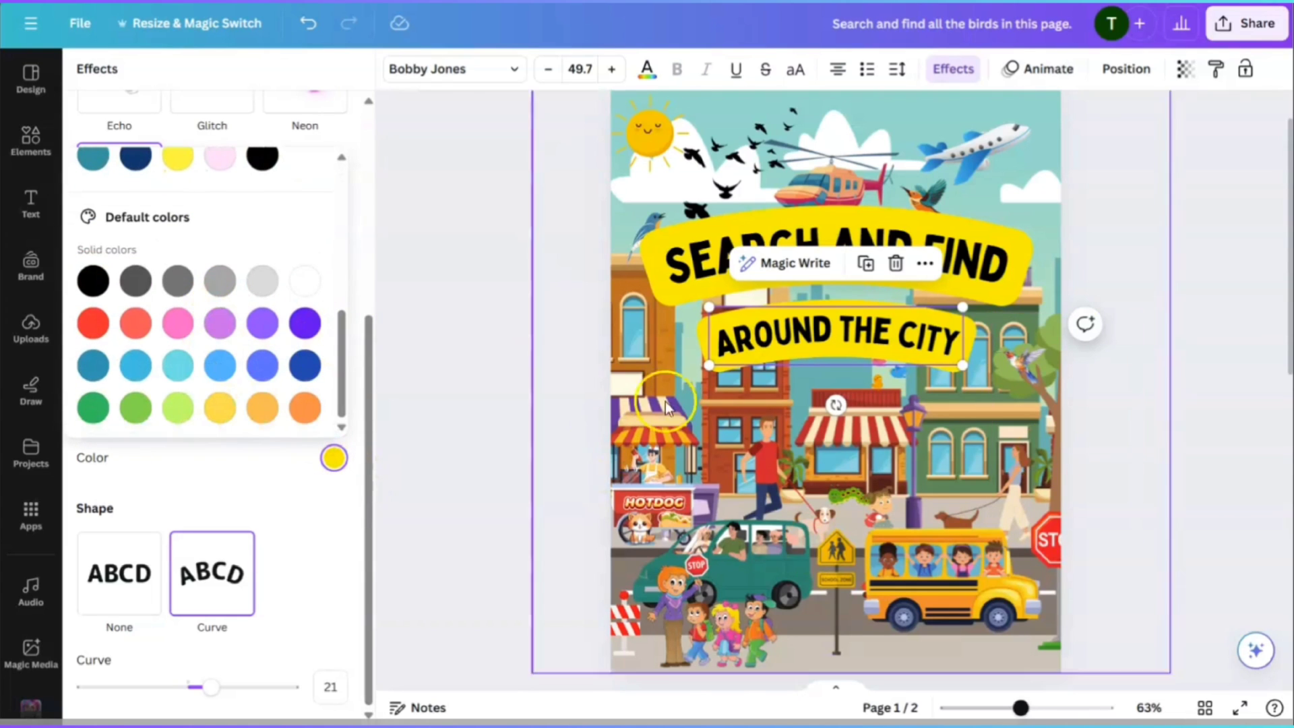
pyautogui.scroll(-1, 929, 466)
pyautogui.scroll(-2, 912, 465)
pyautogui.scroll(4, 912, 466)
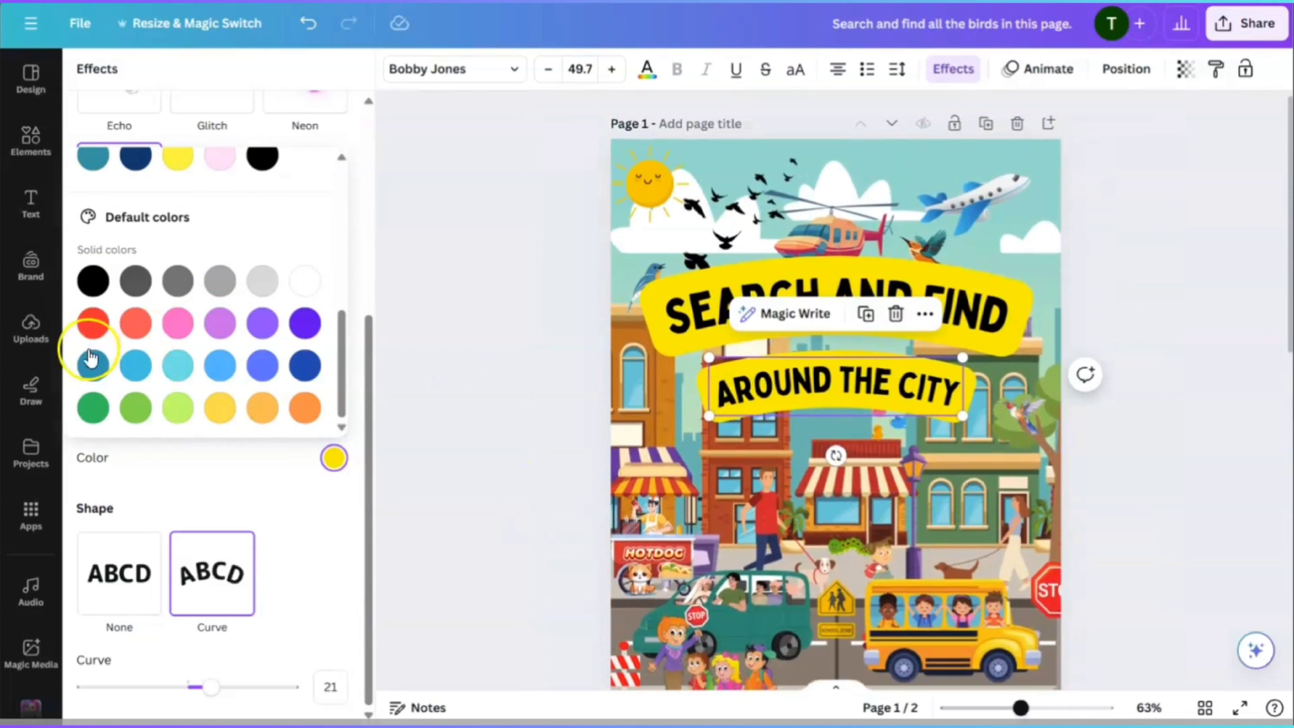
pyautogui.click(93, 325)
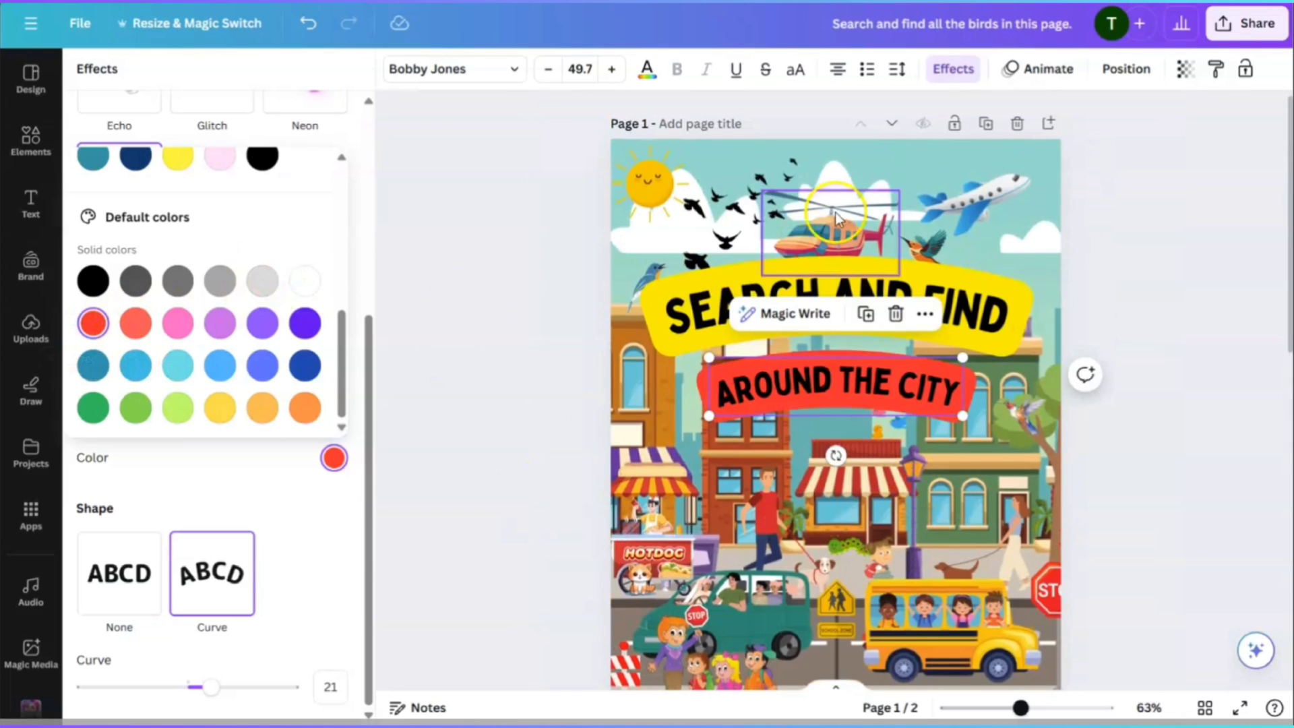
pyautogui.click(872, 428)
# Step: Change the AROUND THE CITY subtitle lettering to white
pyautogui.click(517, 425)
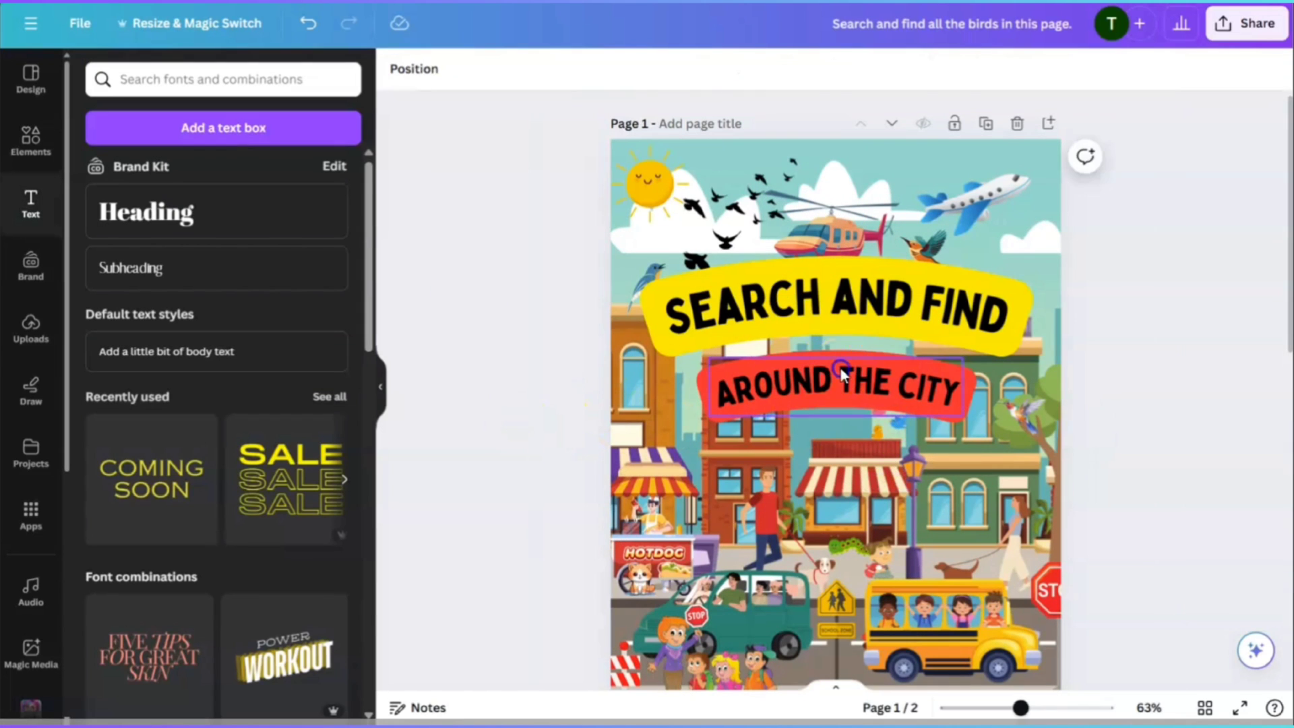
pyautogui.click(837, 371)
pyautogui.click(643, 73)
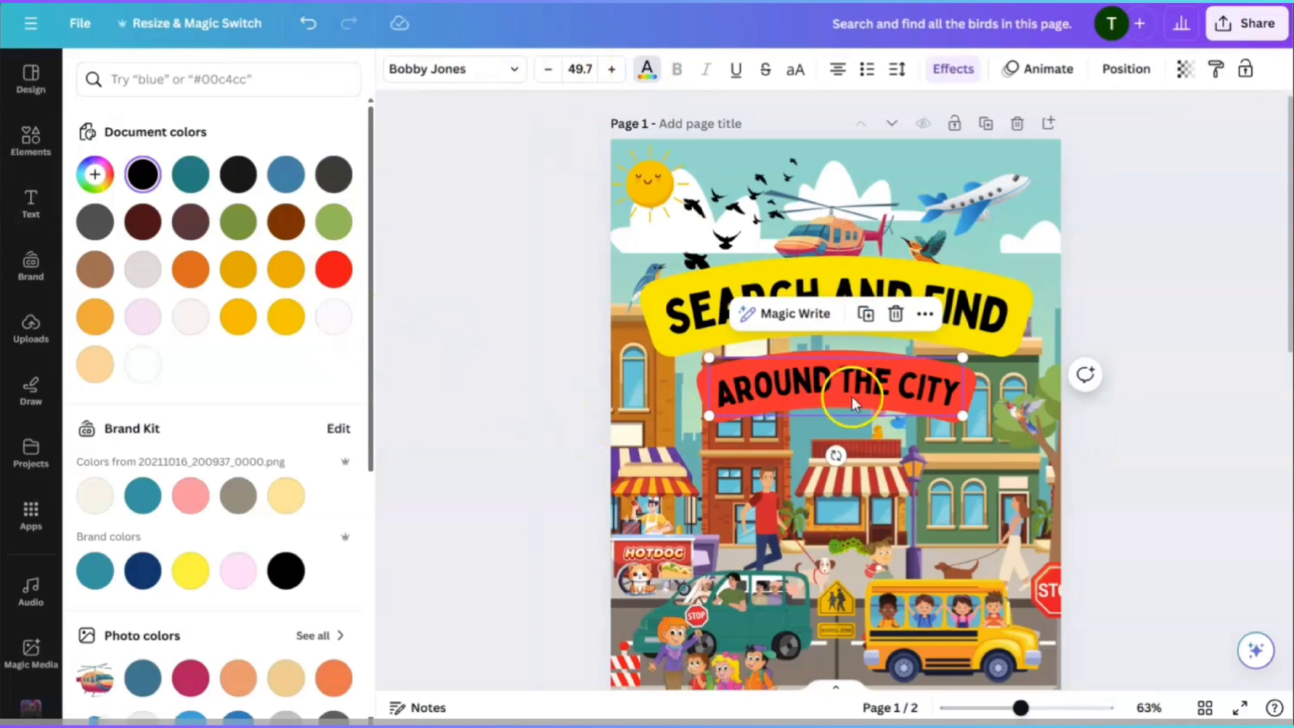
pyautogui.click(144, 365)
# Step: Move the sun to the page's top-right corner and shift the plane slightly left
pyautogui.click(1090, 455)
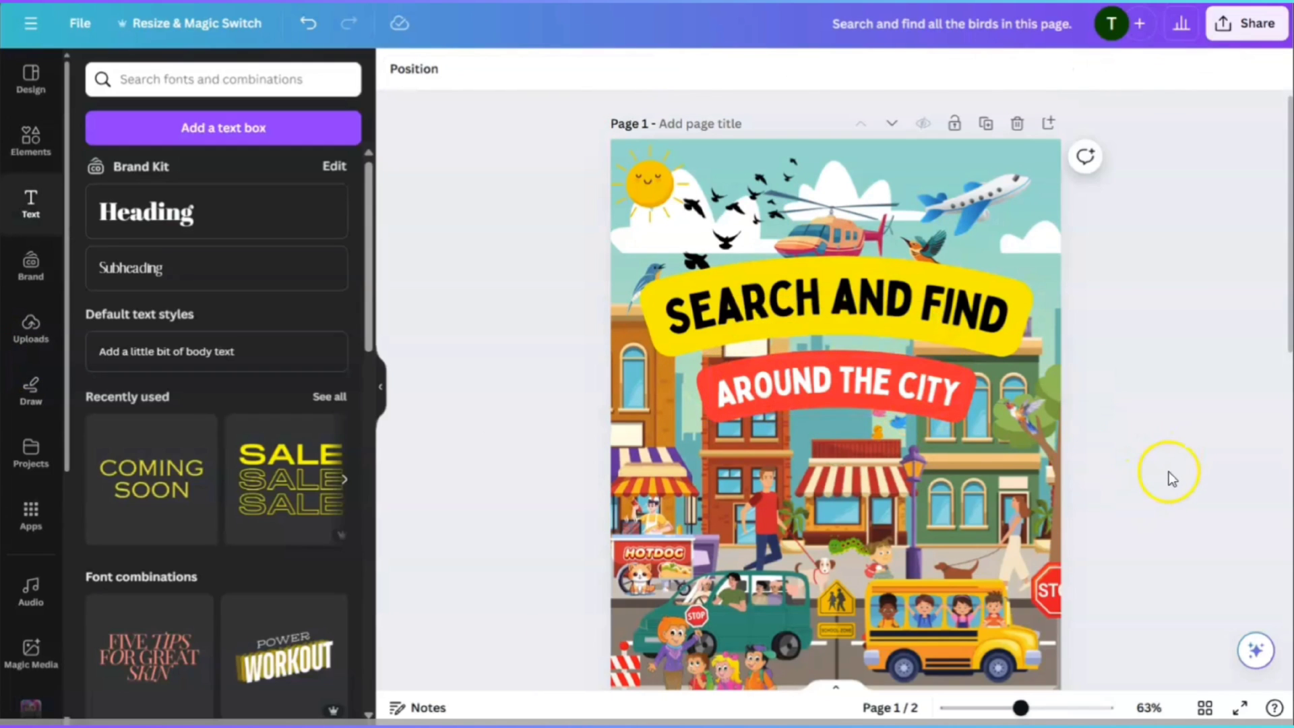
pyautogui.scroll(-1, 1175, 464)
pyautogui.scroll(1, 1178, 476)
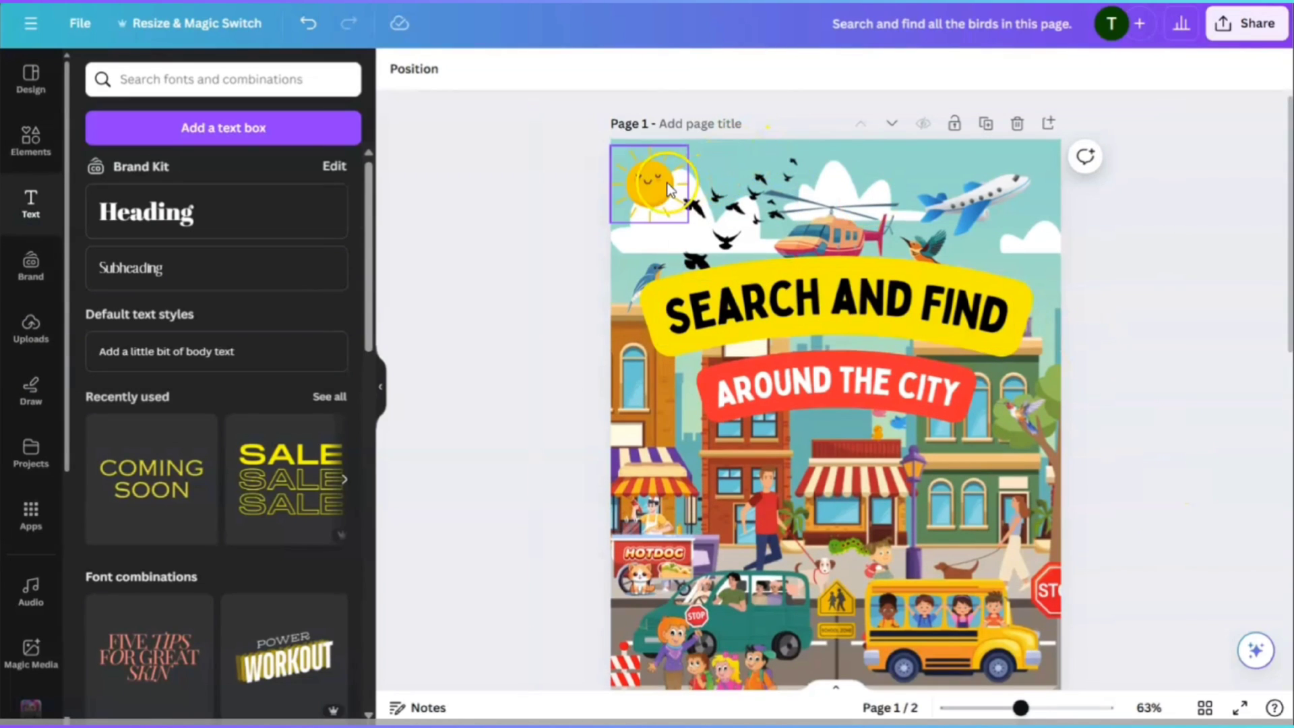
pyautogui.moveTo(667, 184); pyautogui.dragTo(1048, 169)
pyautogui.click(970, 199)
pyautogui.moveTo(955, 184); pyautogui.dragTo(932, 170)
pyautogui.click(1040, 192)
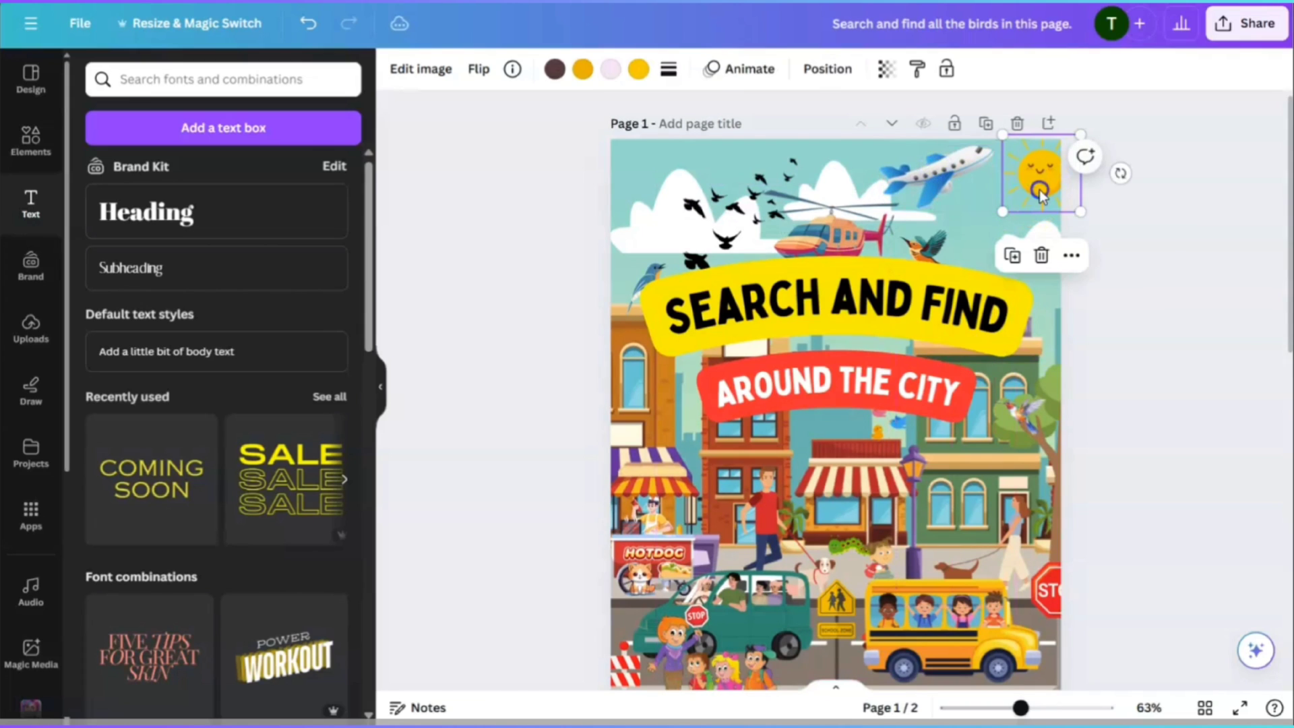
# Step: Search Elements for 'ribbon' and add the pink ribbon banner to the page
pyautogui.click(31, 138)
pyautogui.click(155, 82)
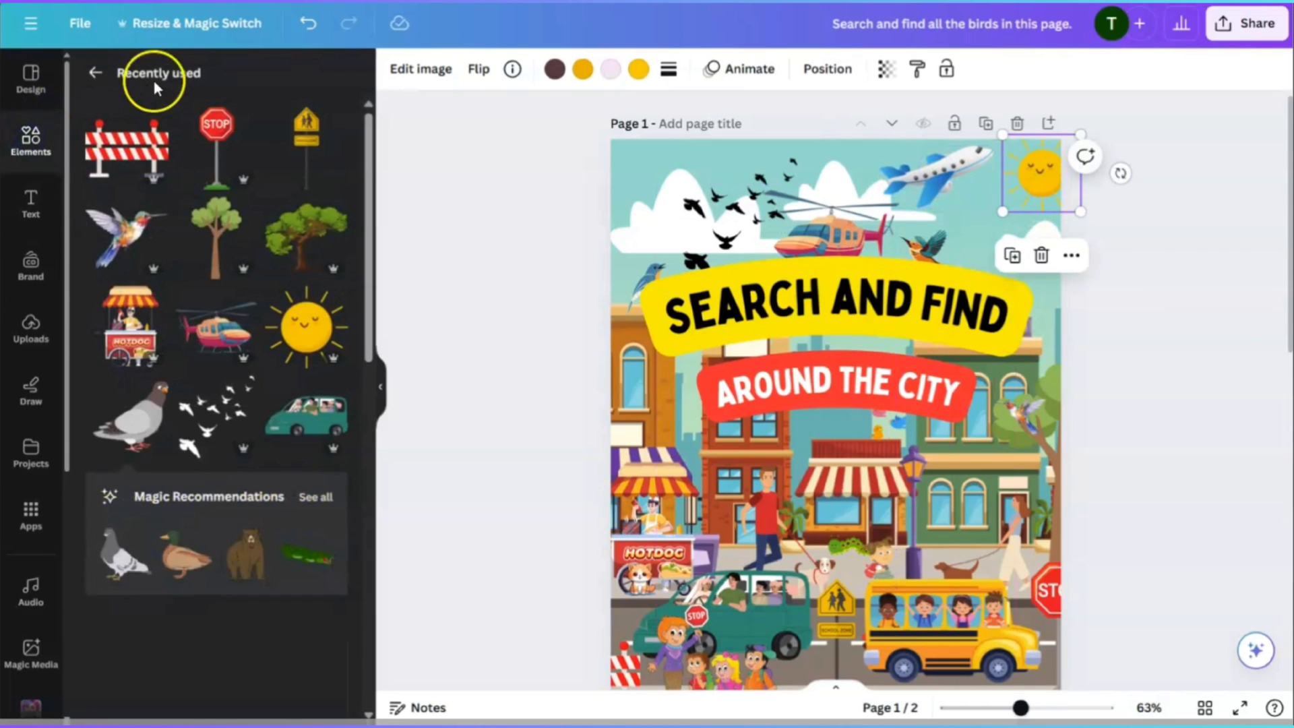
pyautogui.click(98, 79)
pyautogui.click(214, 77)
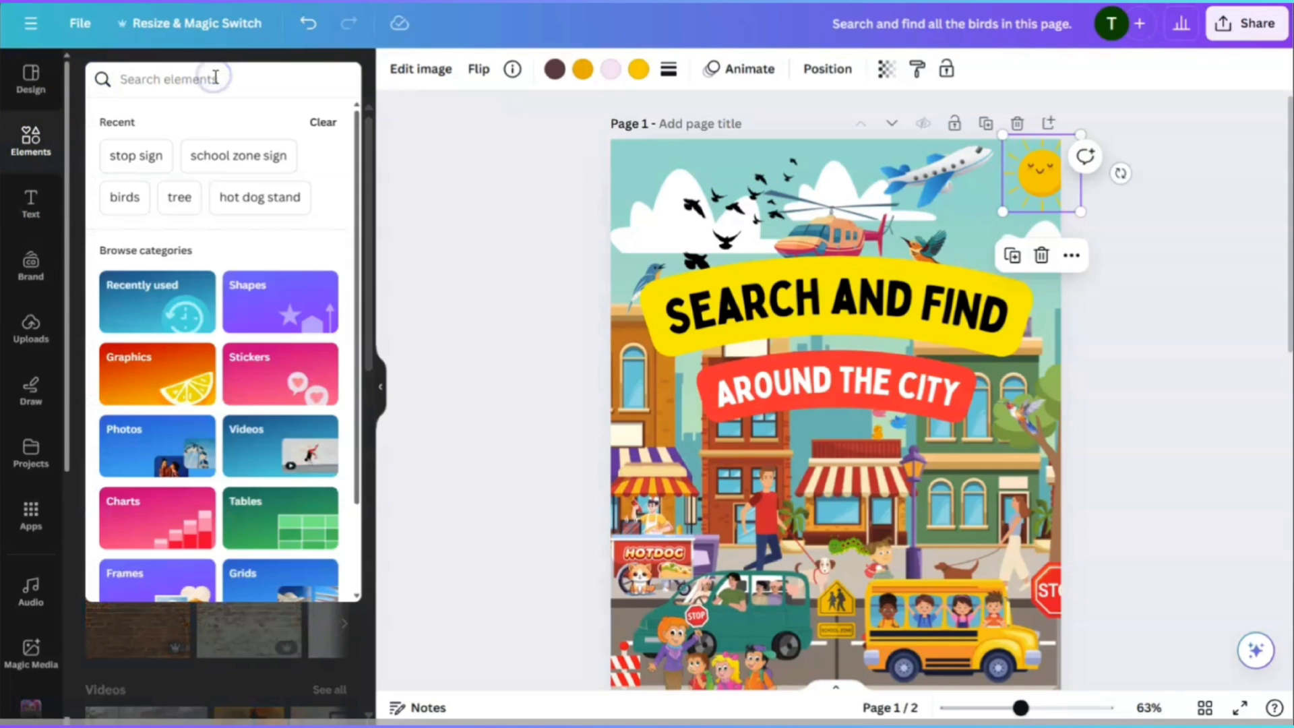
pyautogui.write('ribbon')
pyautogui.press('Return')
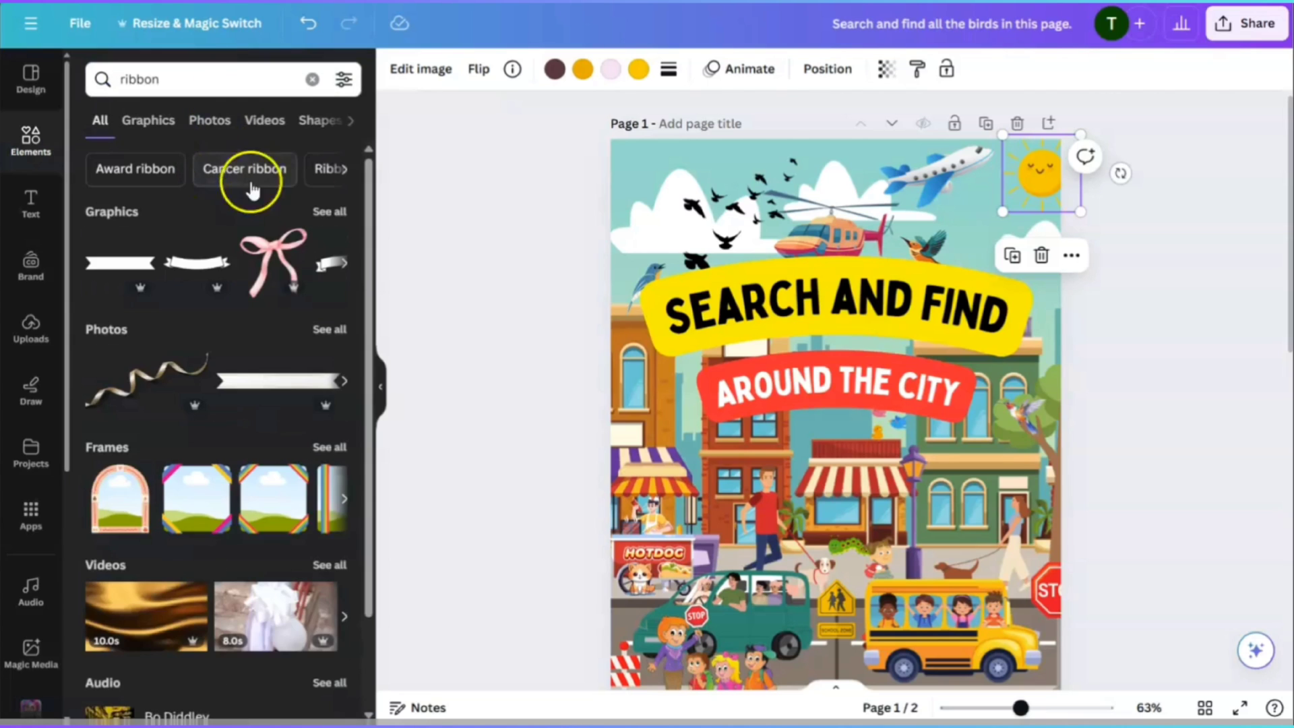
pyautogui.click(320, 222)
pyautogui.scroll(-3, 159, 375)
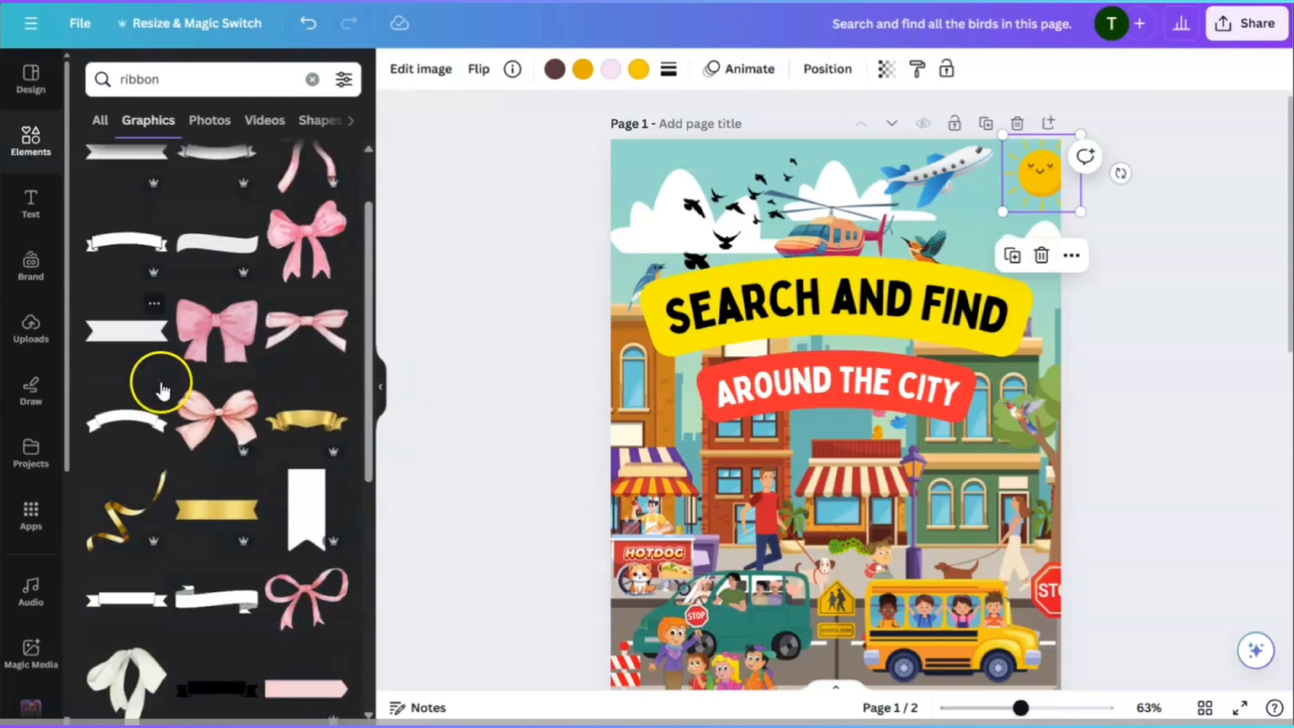
pyautogui.scroll(-3, 162, 390)
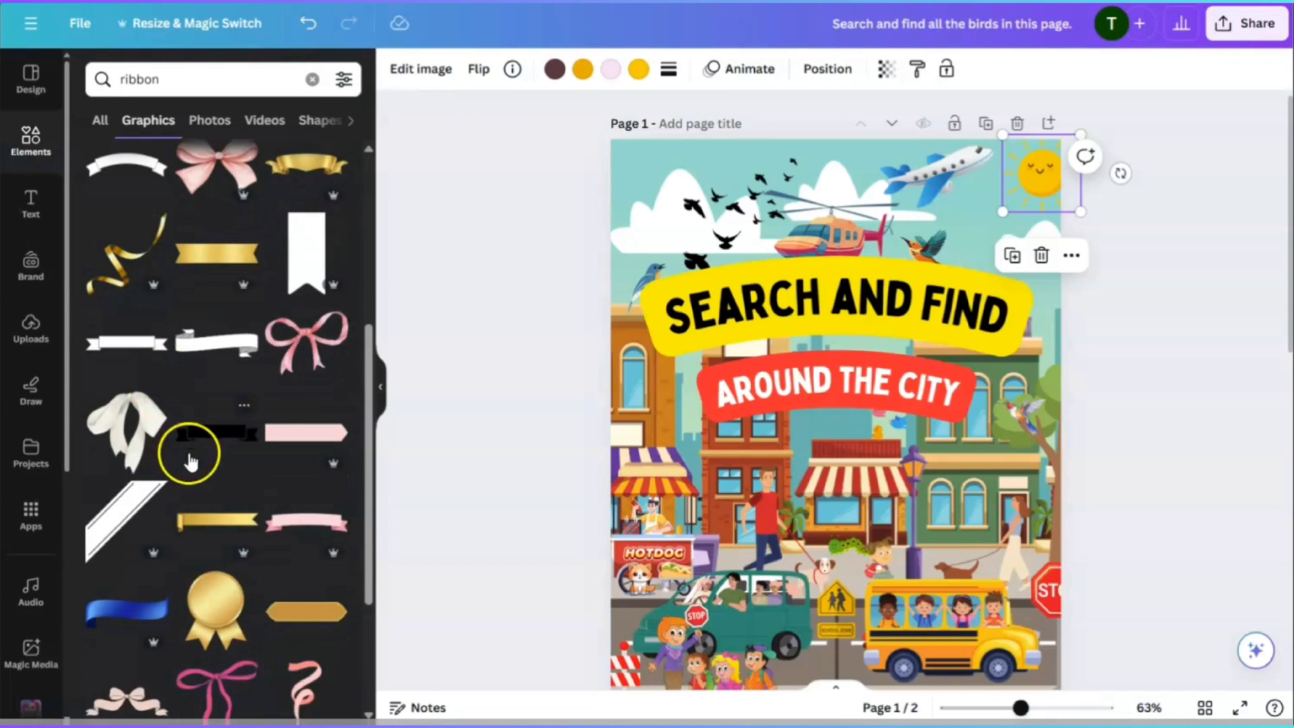
pyautogui.scroll(-2, 191, 461)
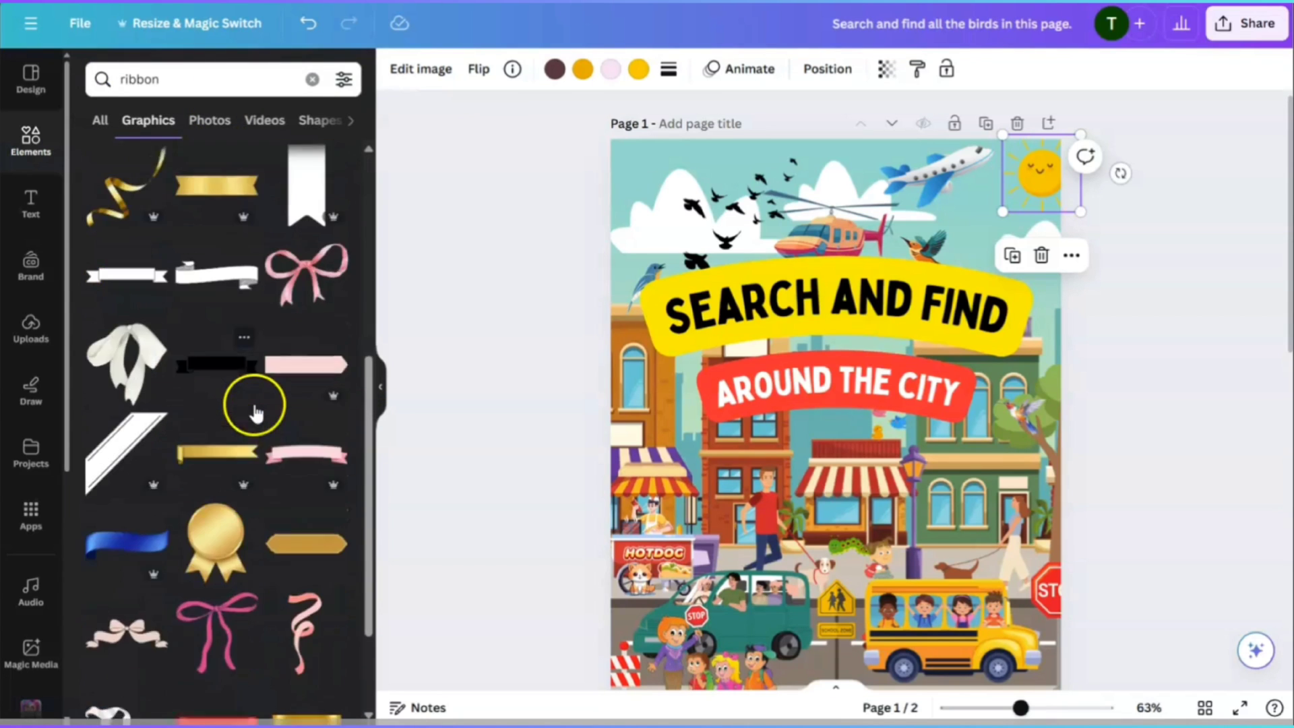
pyautogui.click(291, 349)
# Step: Place the ribbon banner at the page's top-left corner and recolour it red
pyautogui.moveTo(835, 426); pyautogui.dragTo(719, 151)
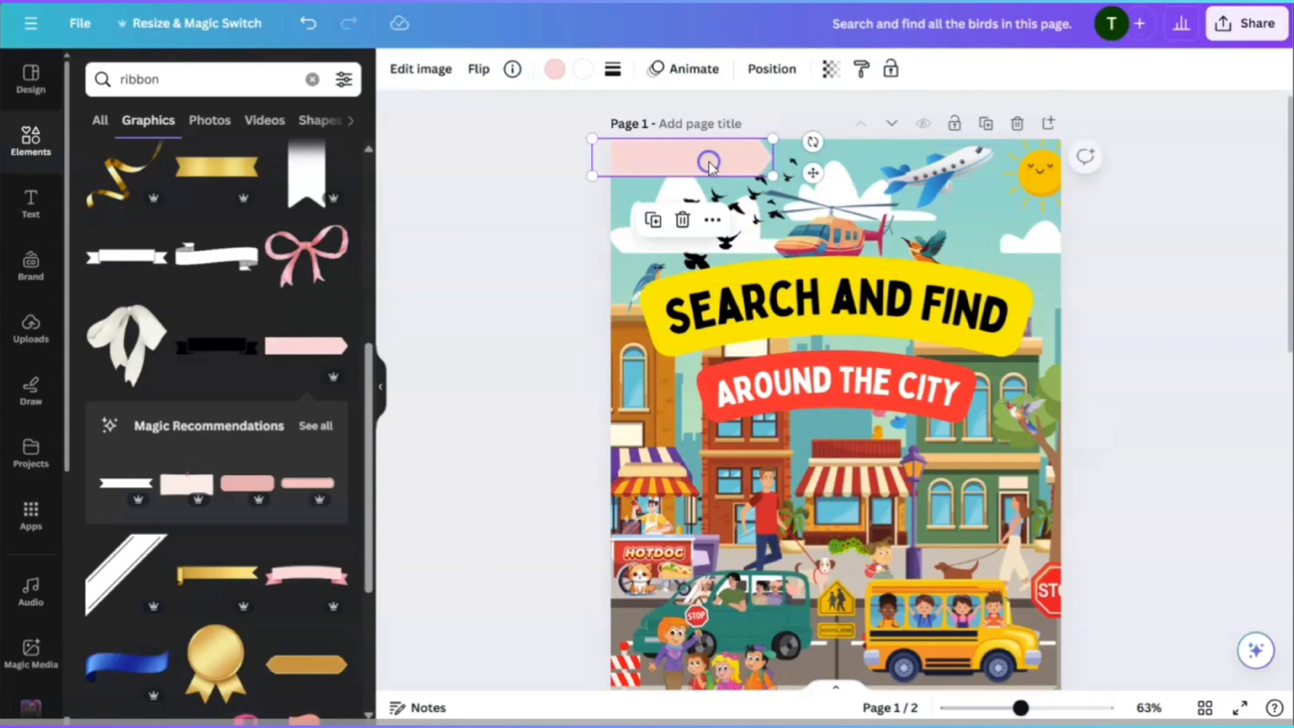
pyautogui.click(557, 69)
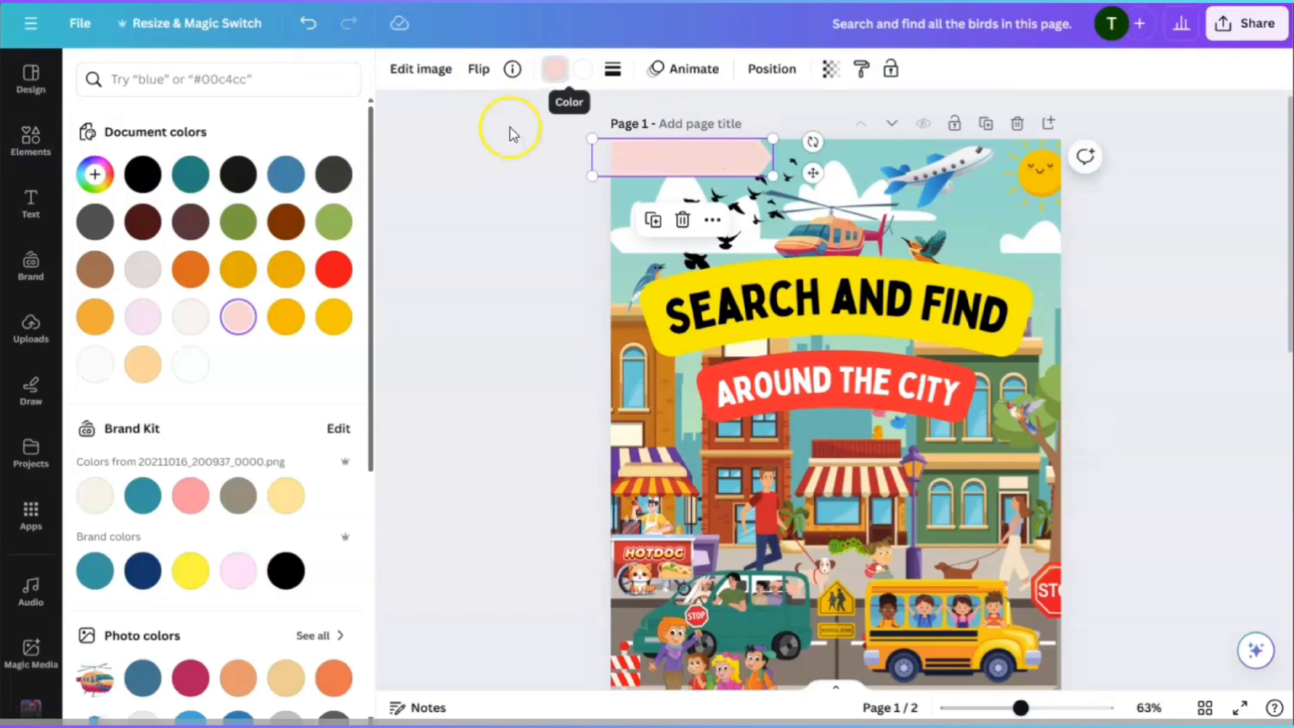
pyautogui.click(333, 270)
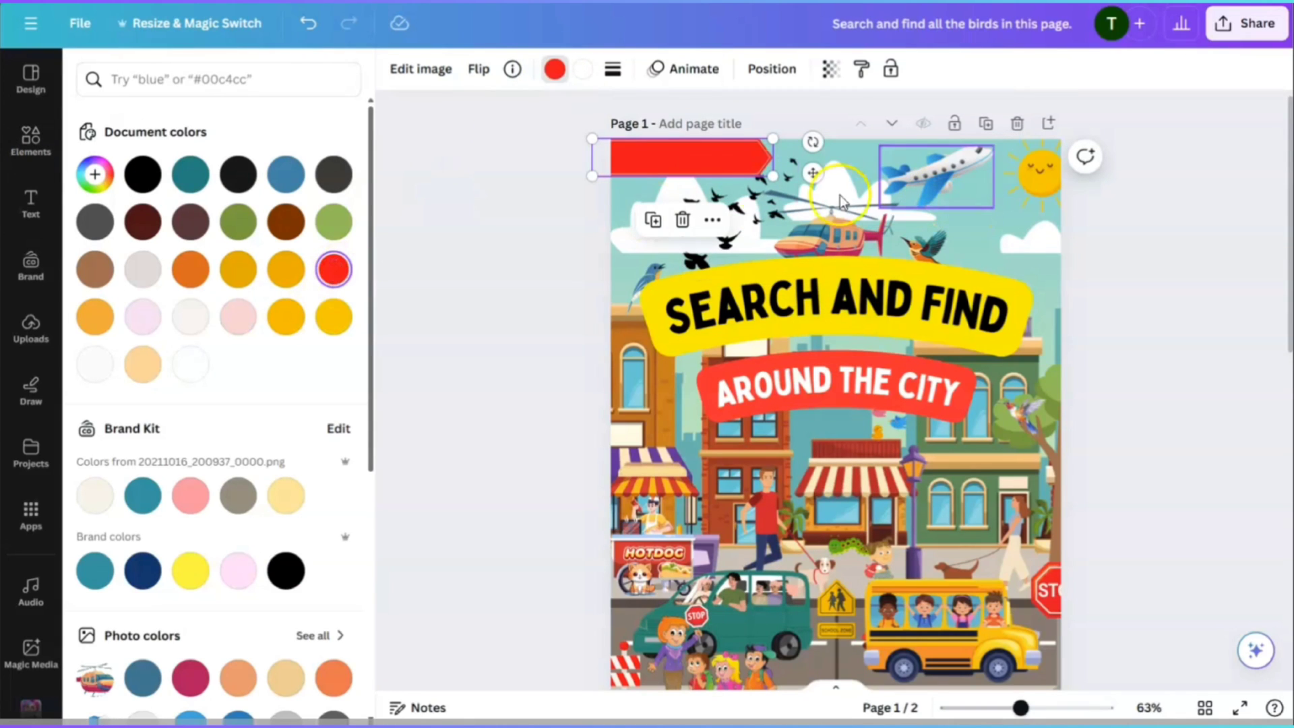
pyautogui.click(566, 155)
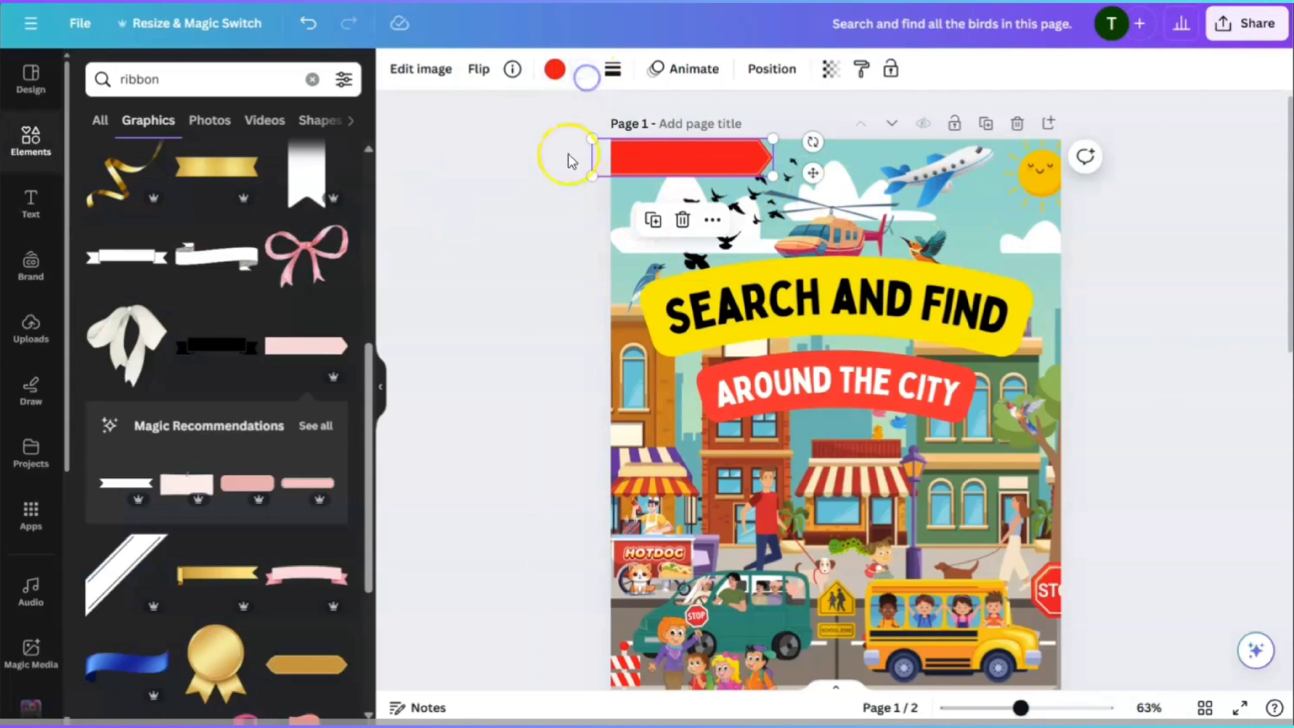
pyautogui.click(550, 196)
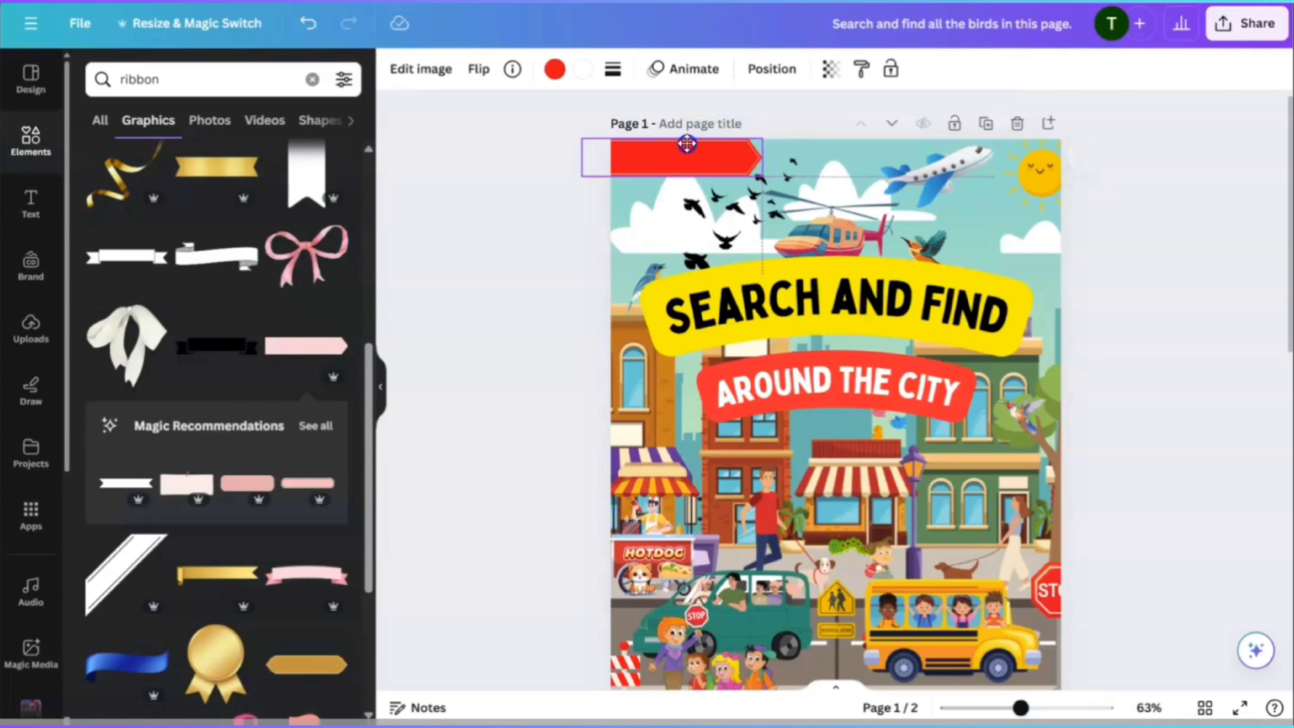
pyautogui.click(687, 167)
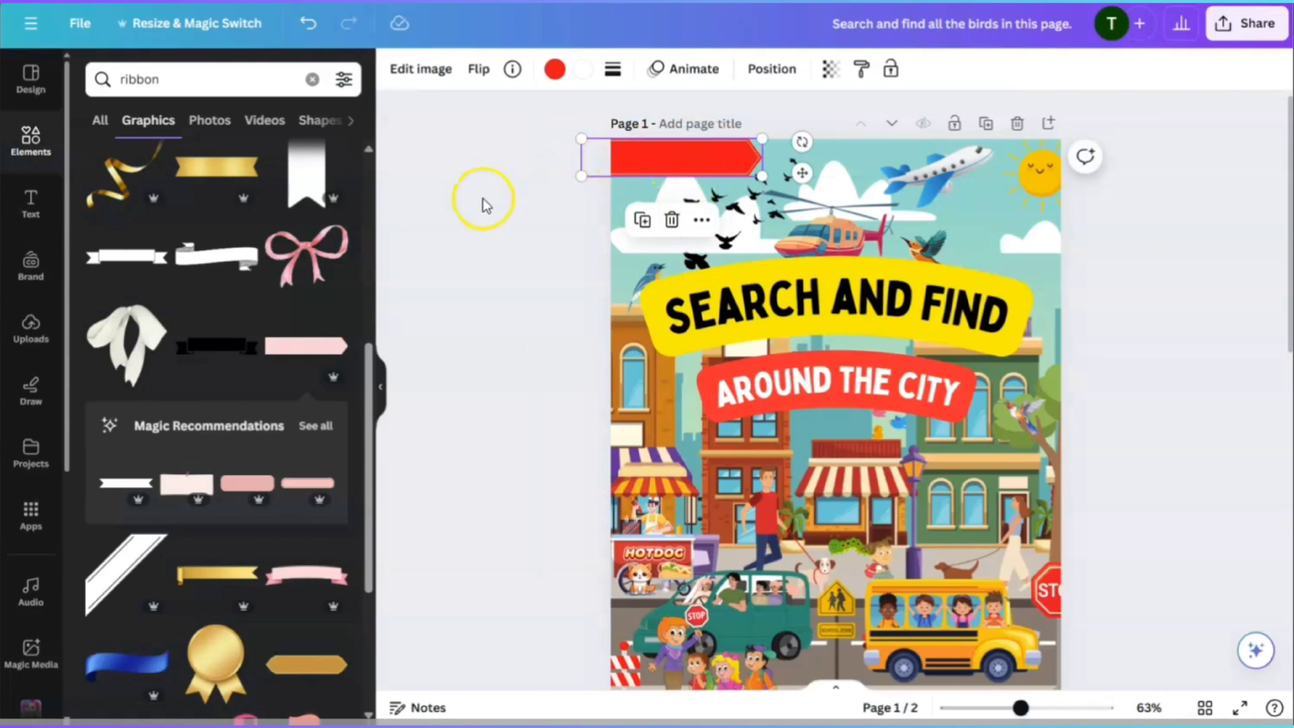
# Step: Add a Subheading onto the red ribbon, replace it with 'KiddiesWorld' and enlarge it to 26.2
pyautogui.click(27, 194)
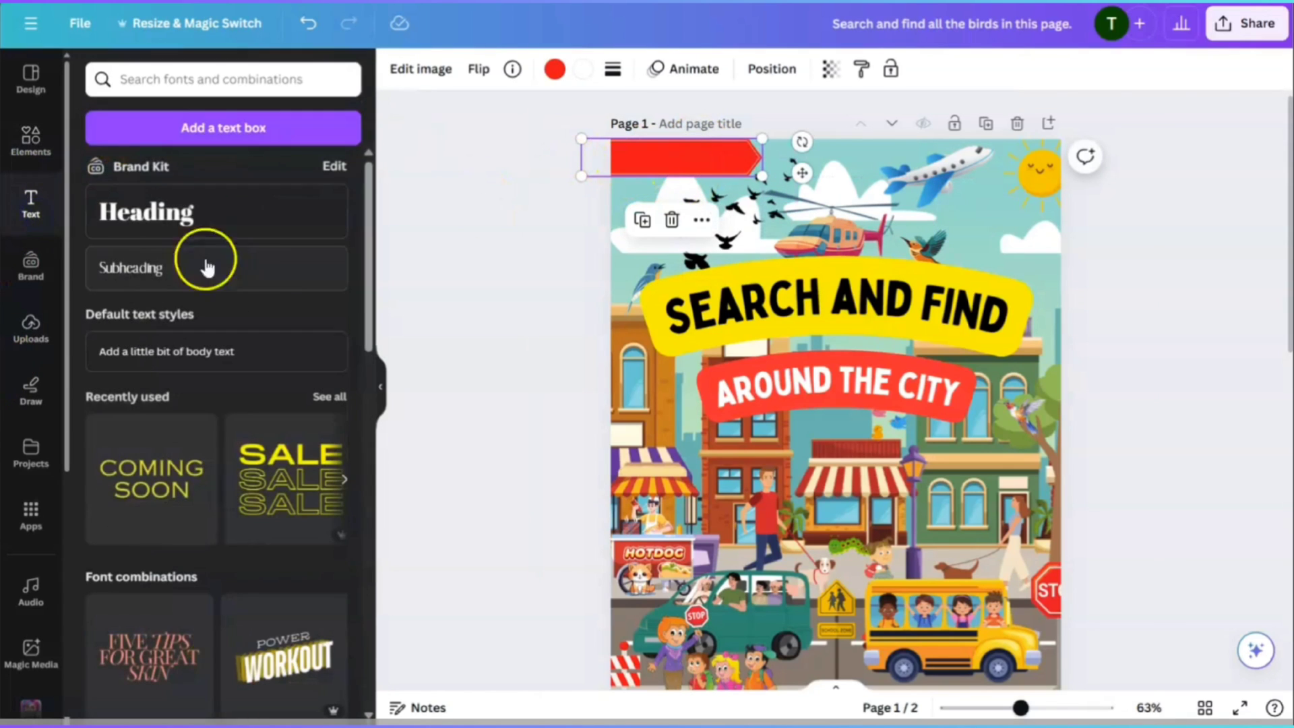
pyautogui.click(151, 272)
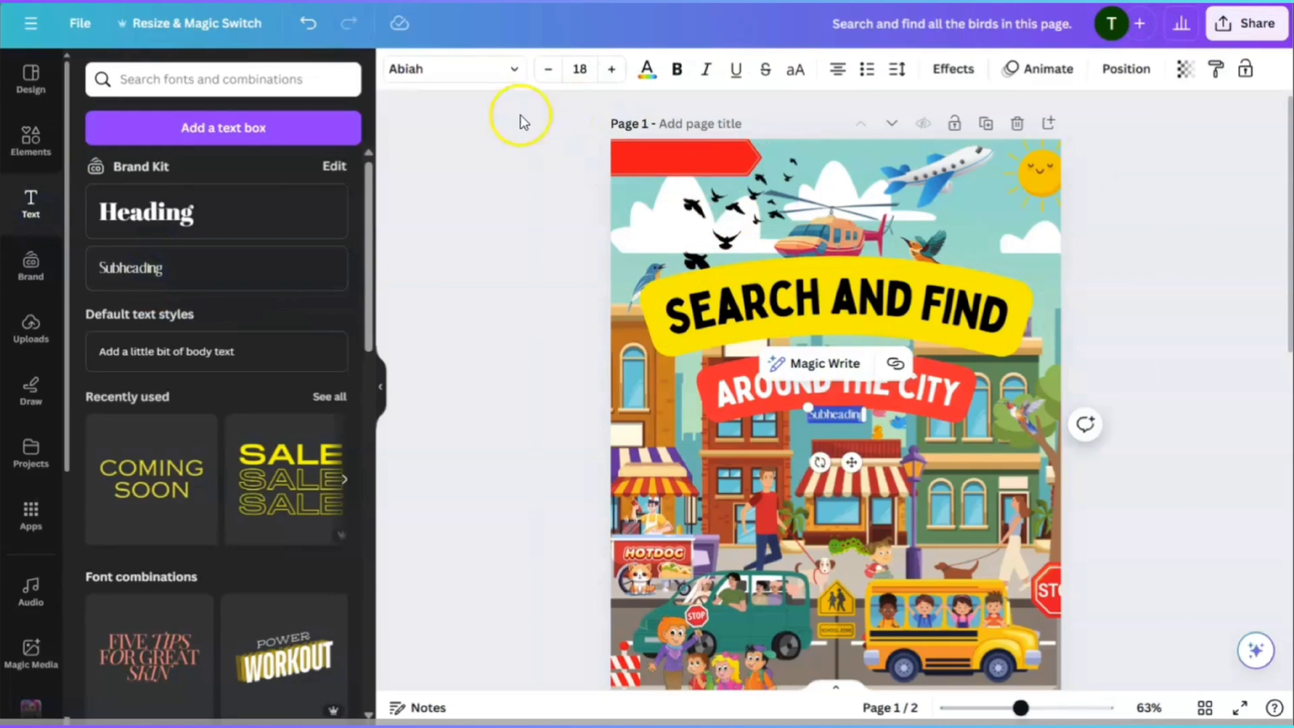
pyautogui.moveTo(851, 462); pyautogui.dragTo(694, 214)
pyautogui.click(674, 161)
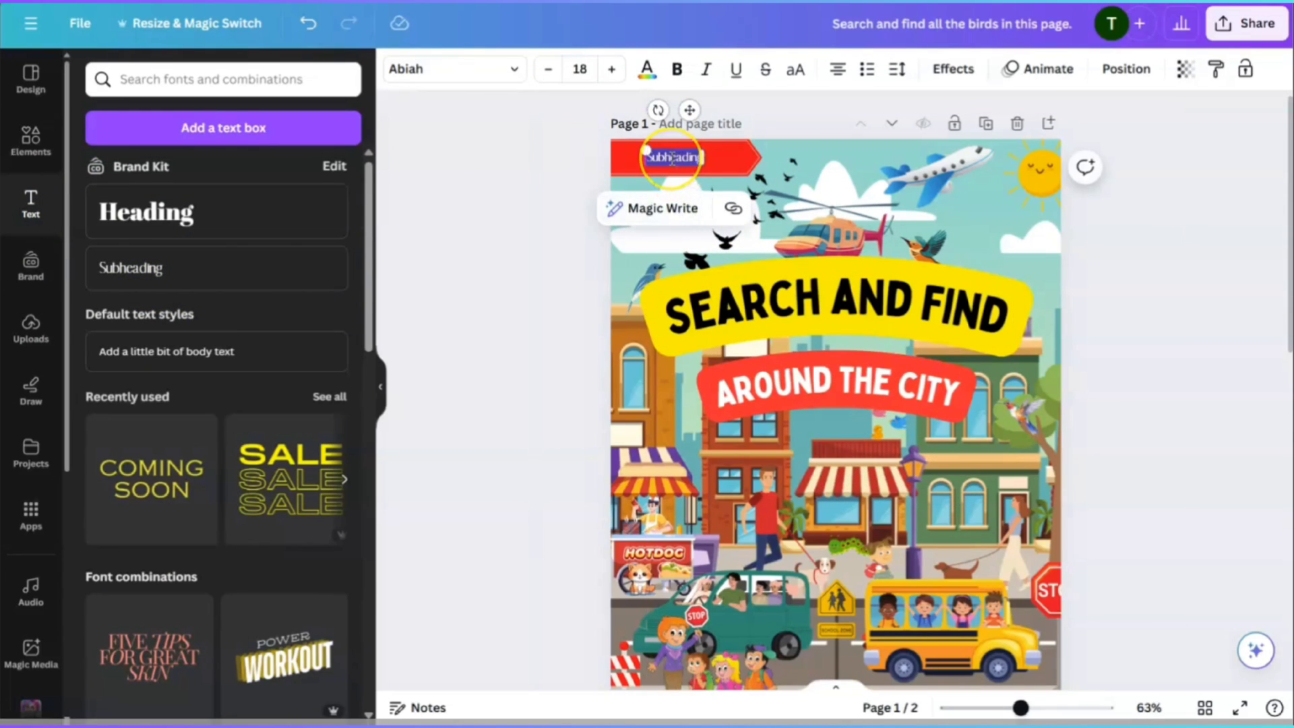
pyautogui.press('BackSpace')
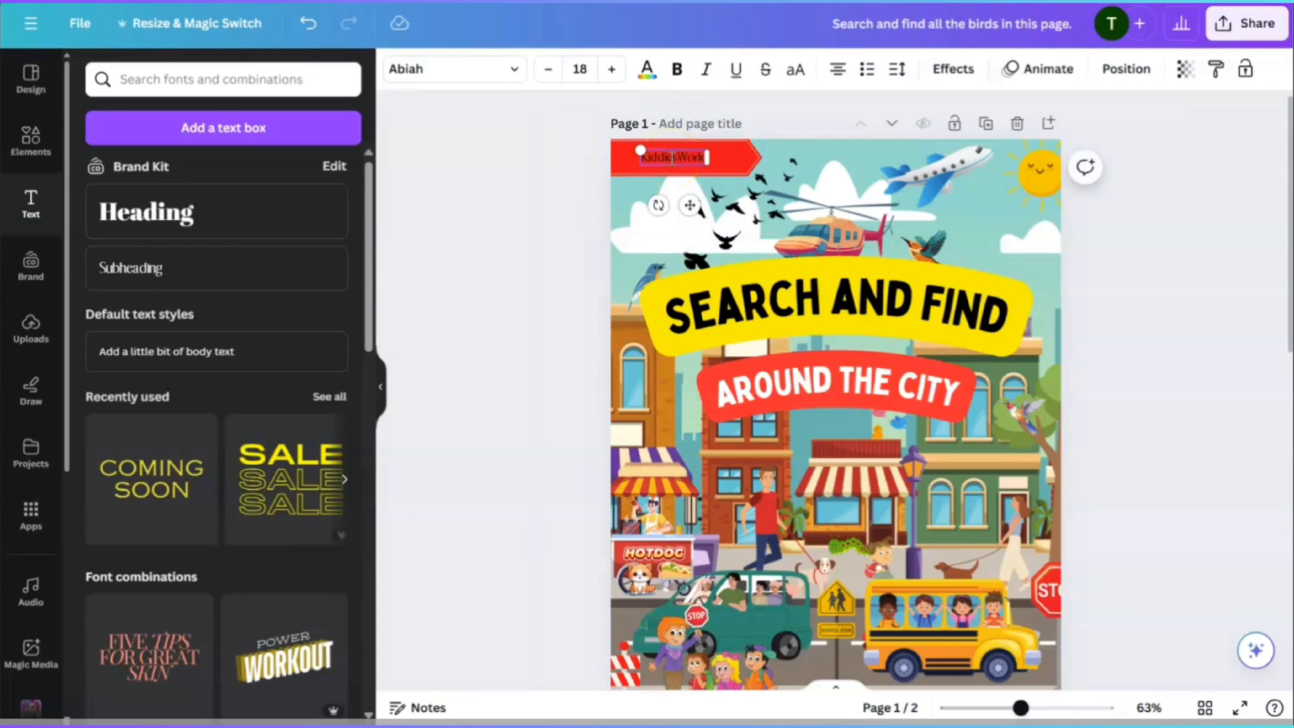
pyautogui.moveTo(640, 154); pyautogui.dragTo(610, 159)
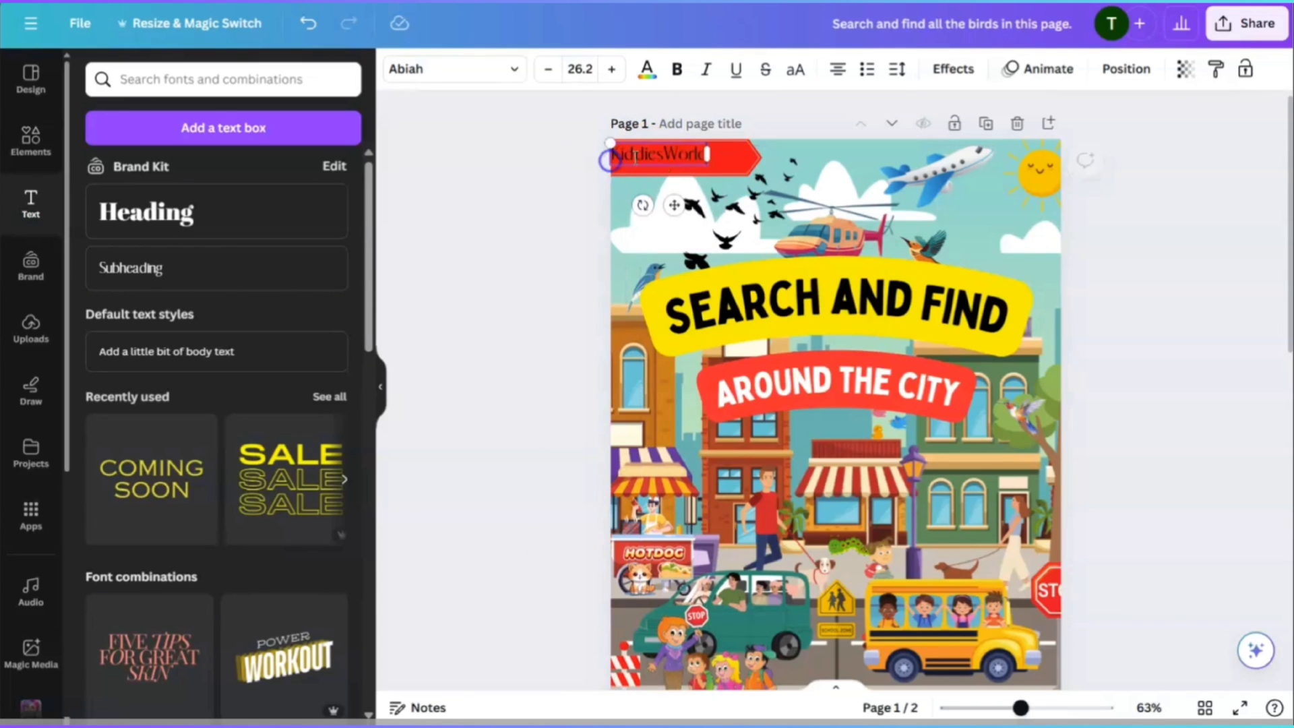
pyautogui.moveTo(685, 211); pyautogui.dragTo(693, 213)
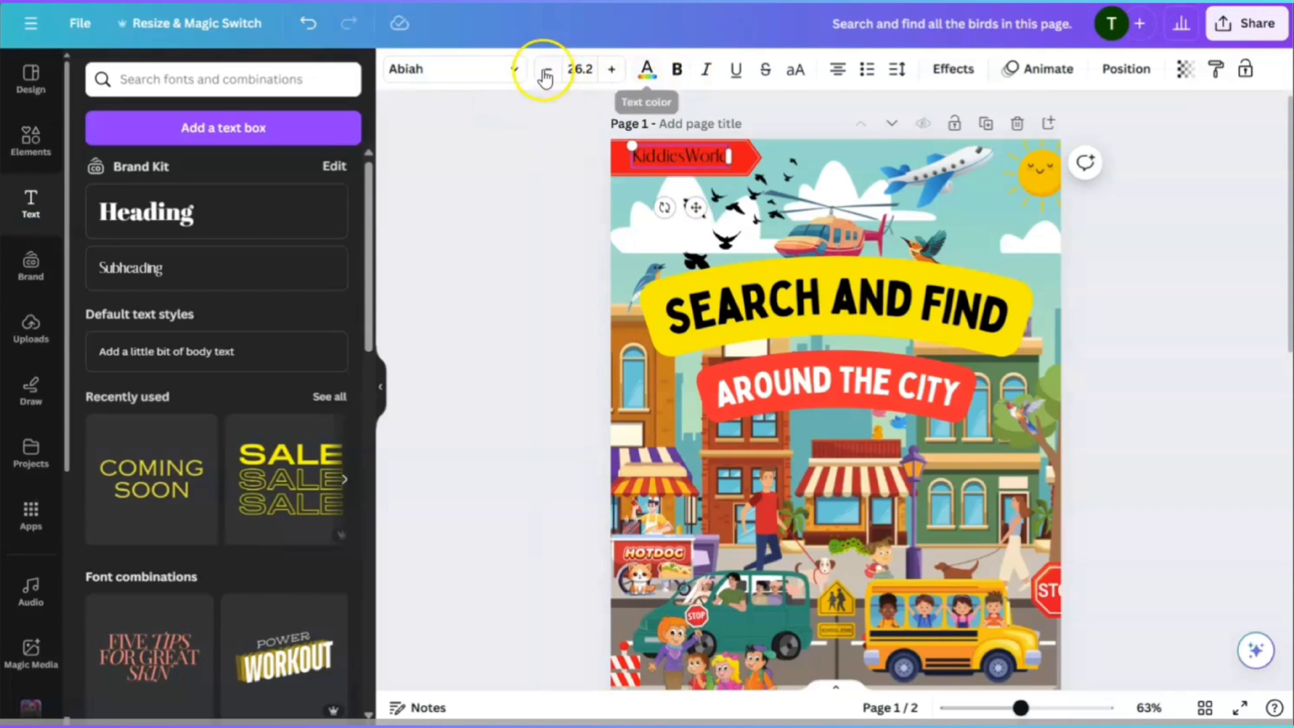
# Step: Set the KiddiesWorld label in Glacial Indifference with white text colour
pyautogui.click(517, 68)
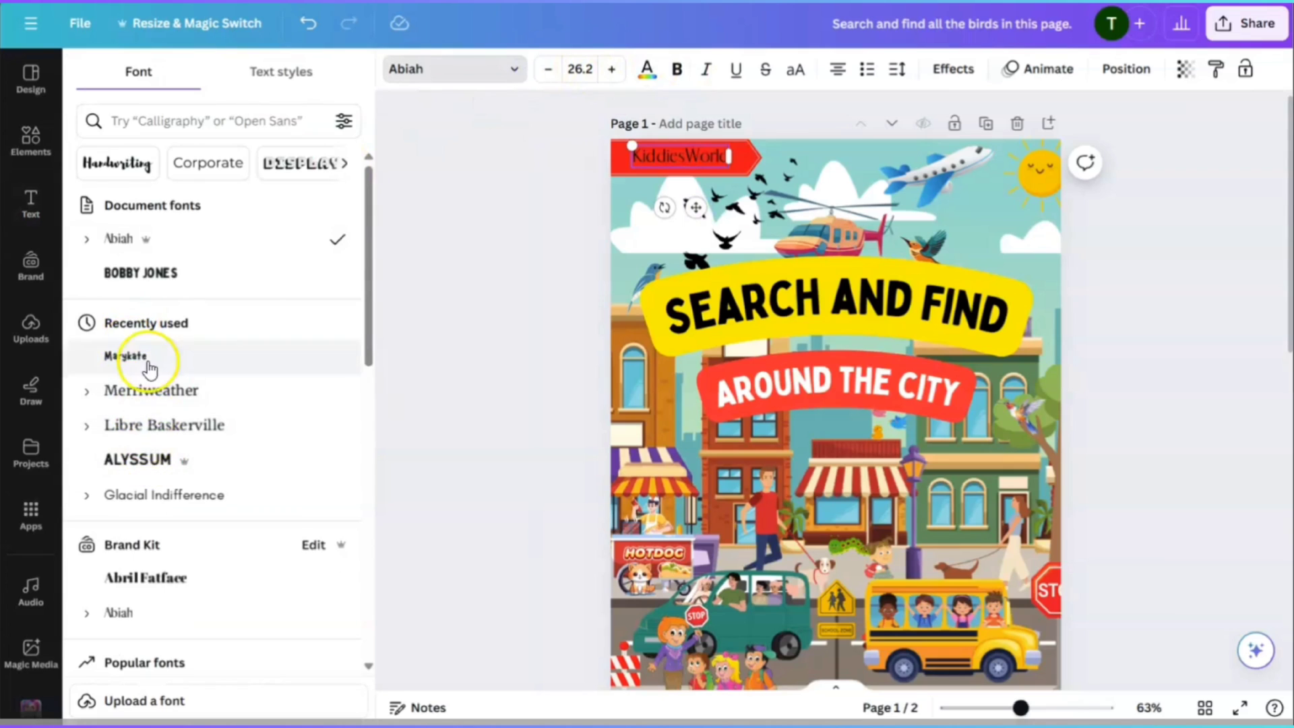
pyautogui.click(159, 496)
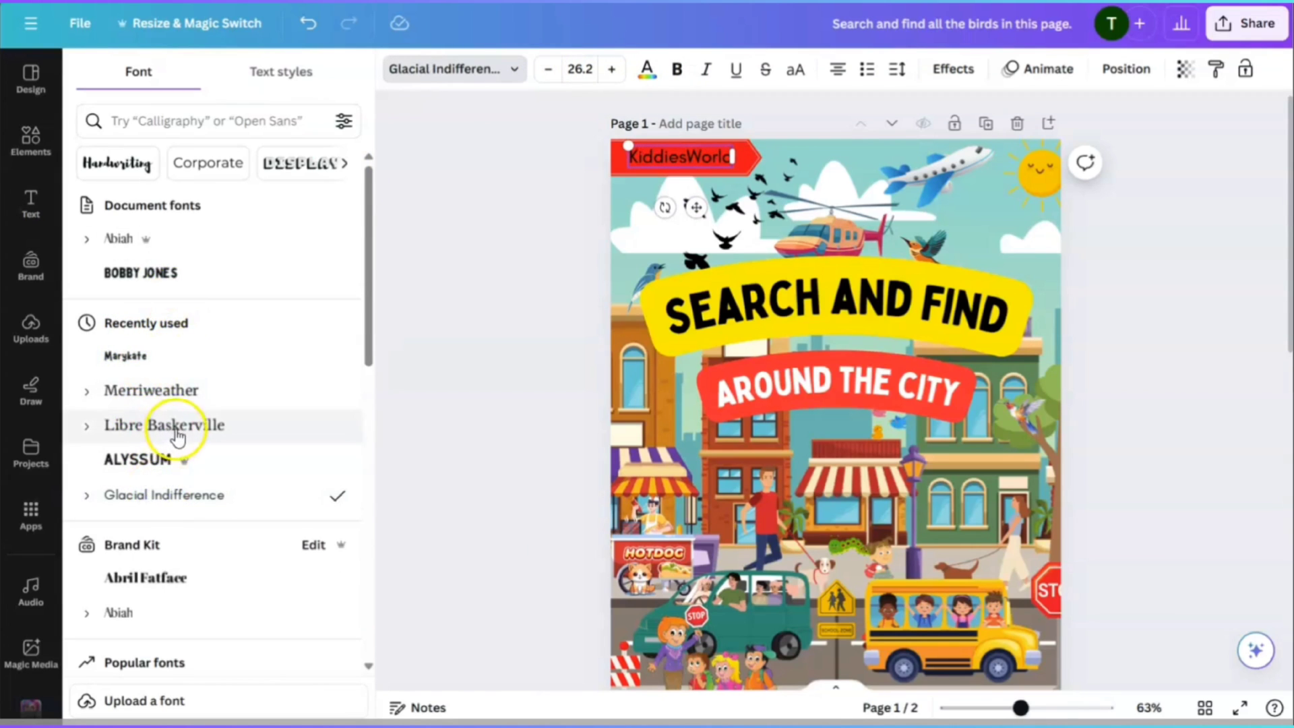
pyautogui.scroll(-1, 177, 441)
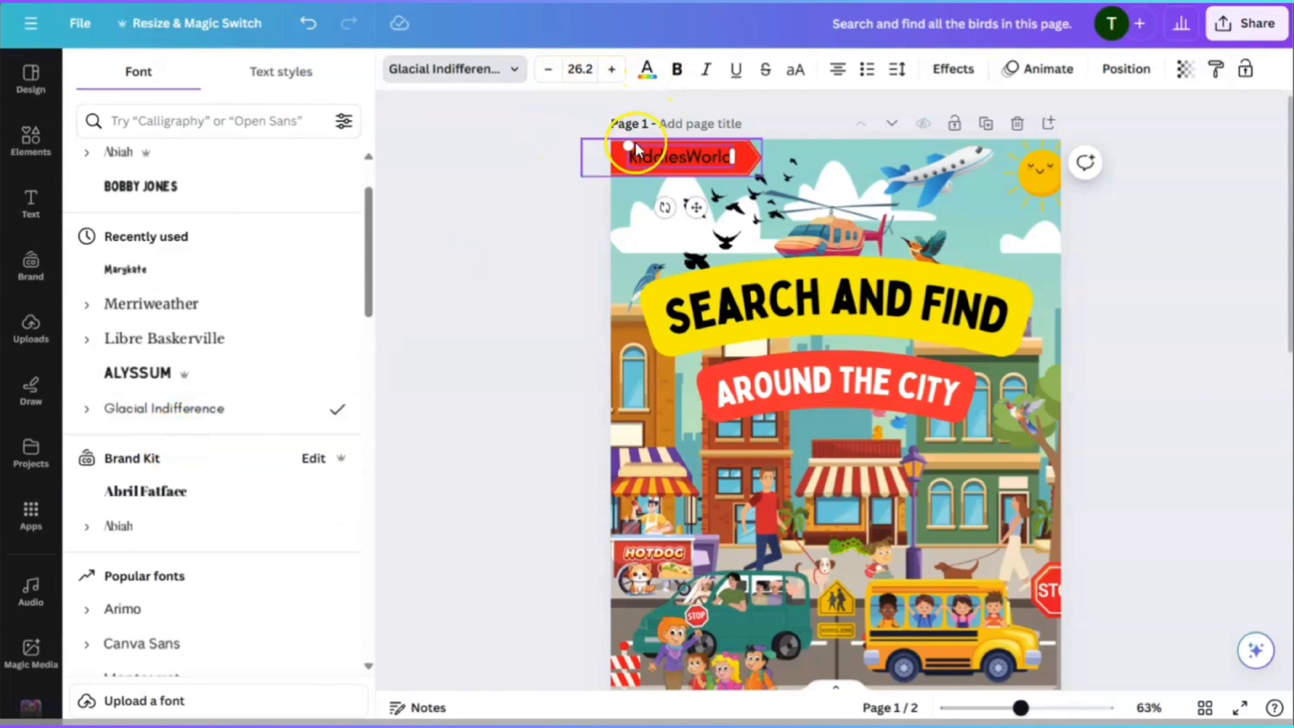
pyautogui.click(646, 69)
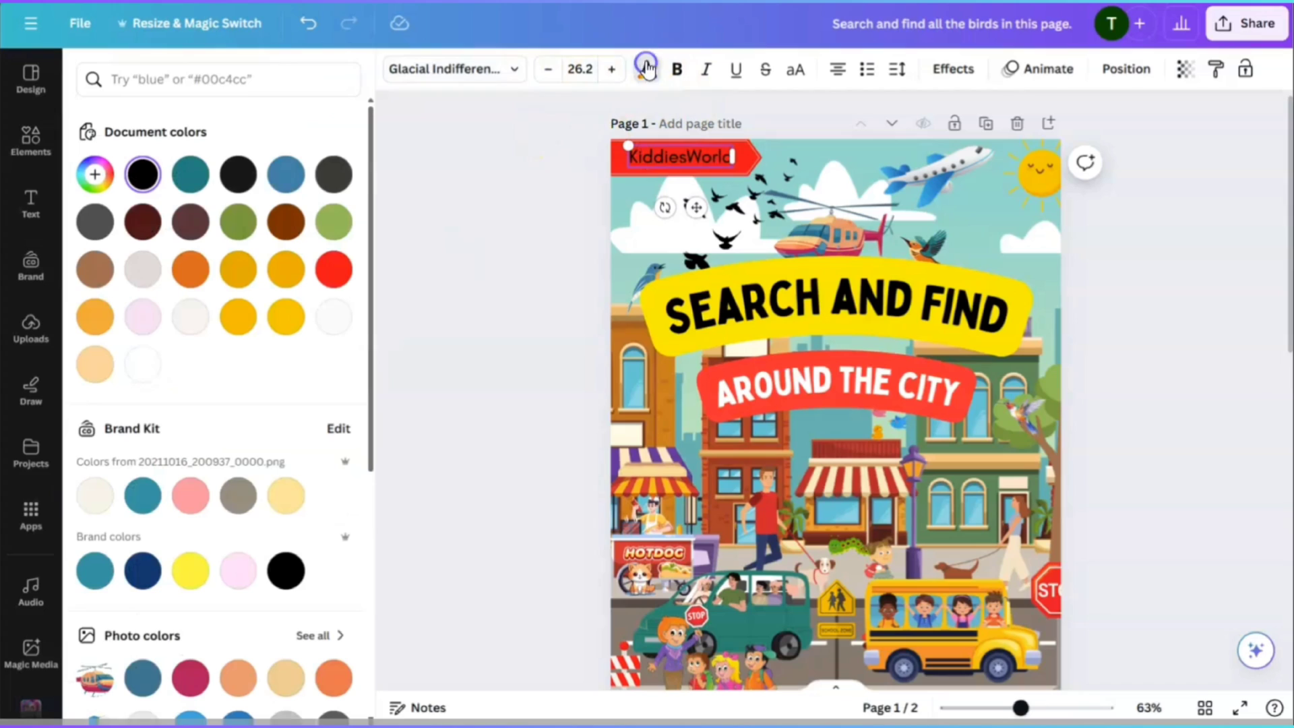
pyautogui.click(142, 364)
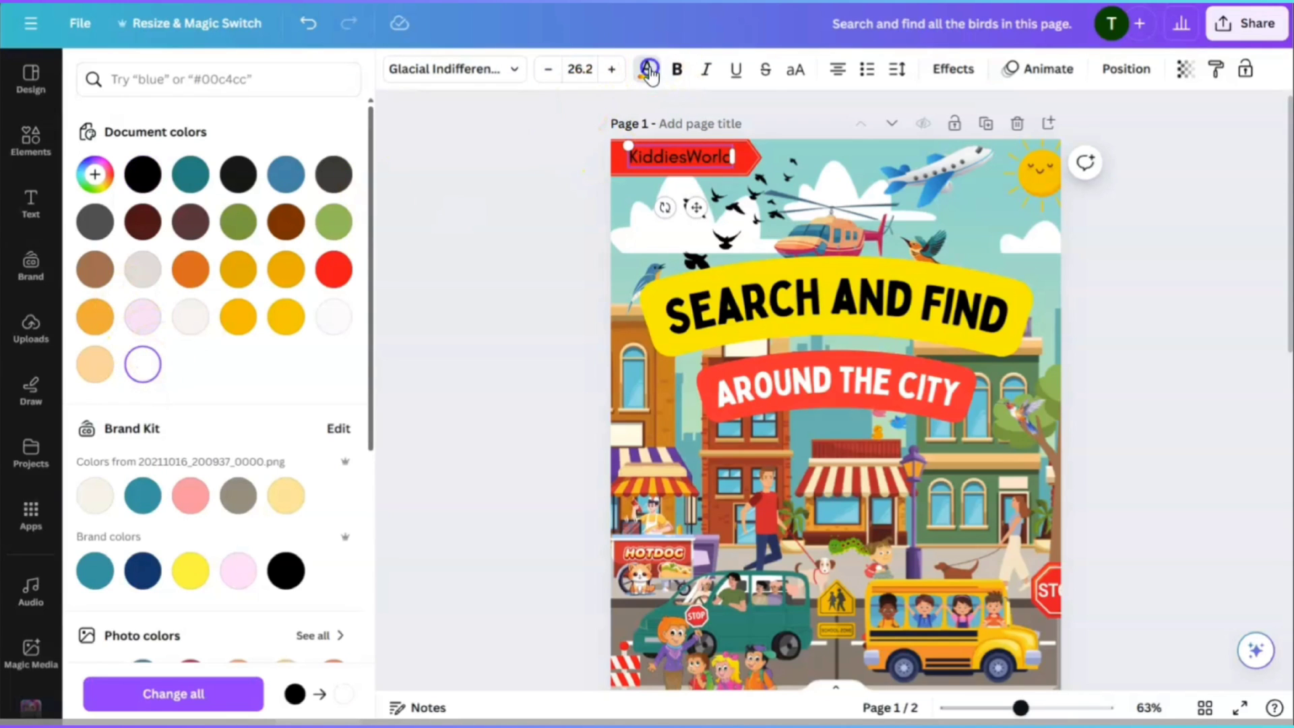
pyautogui.click(649, 74)
pyautogui.click(643, 71)
pyautogui.click(145, 367)
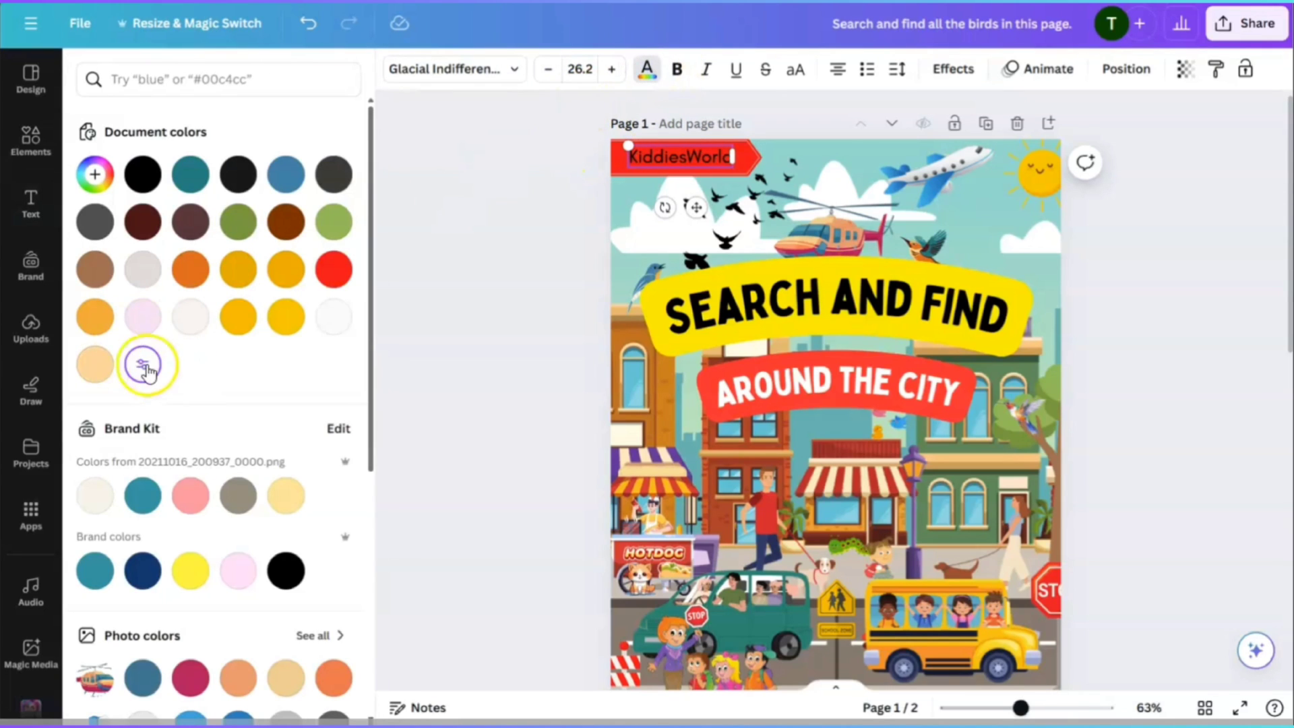
# Step: Reapply white as the KiddiesWorld text colour
pyautogui.click(451, 266)
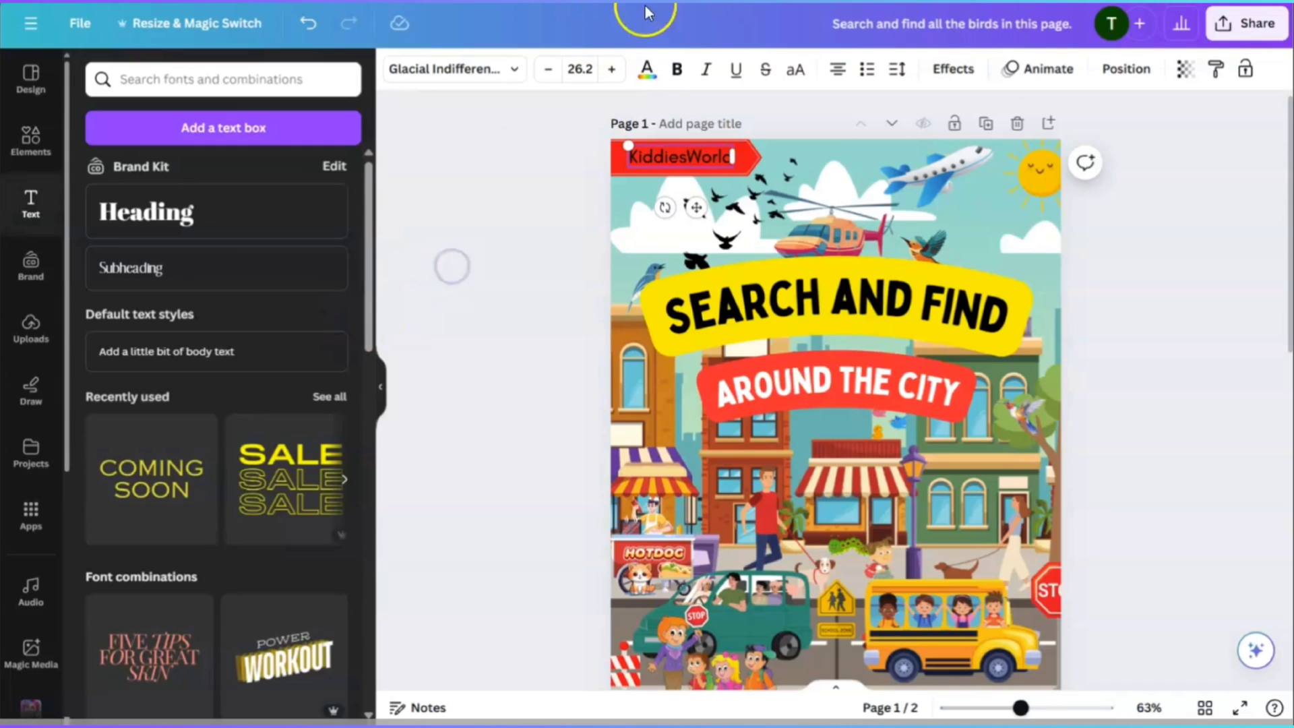
pyautogui.click(645, 69)
pyautogui.click(536, 189)
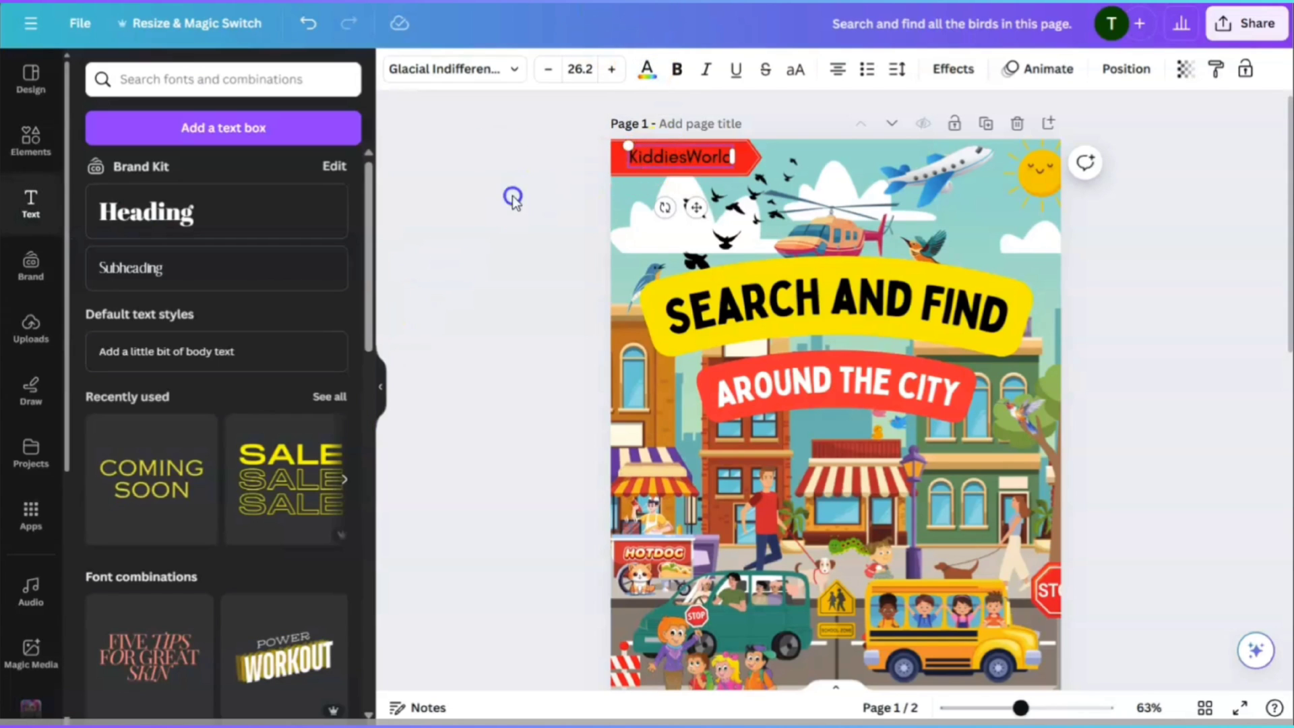
pyautogui.click(680, 156)
pyautogui.click(655, 77)
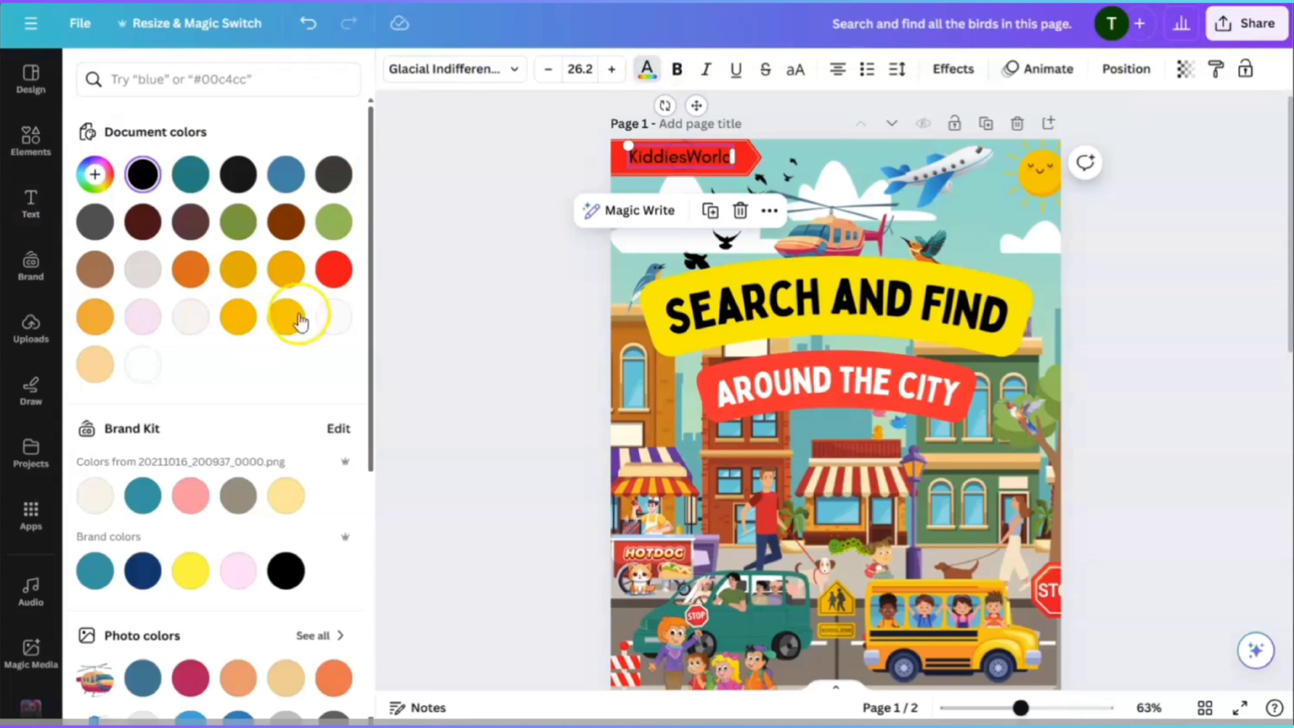
pyautogui.click(333, 316)
pyautogui.click(459, 226)
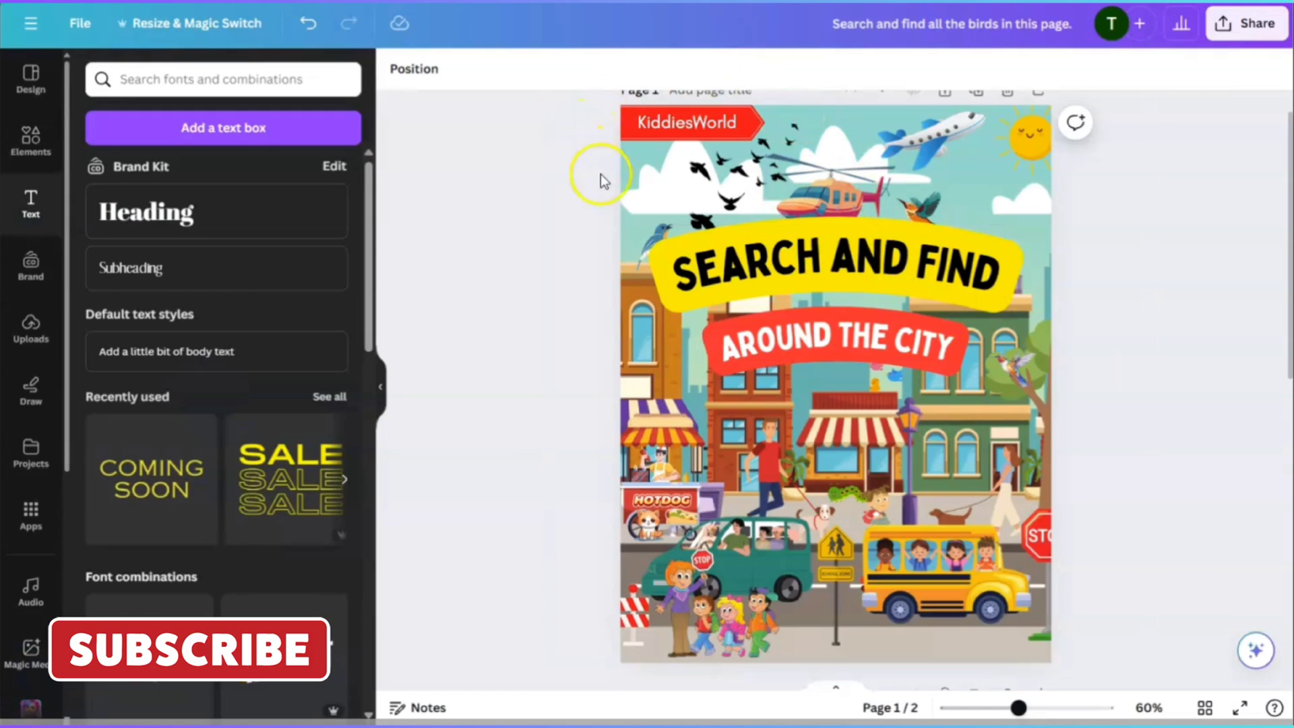